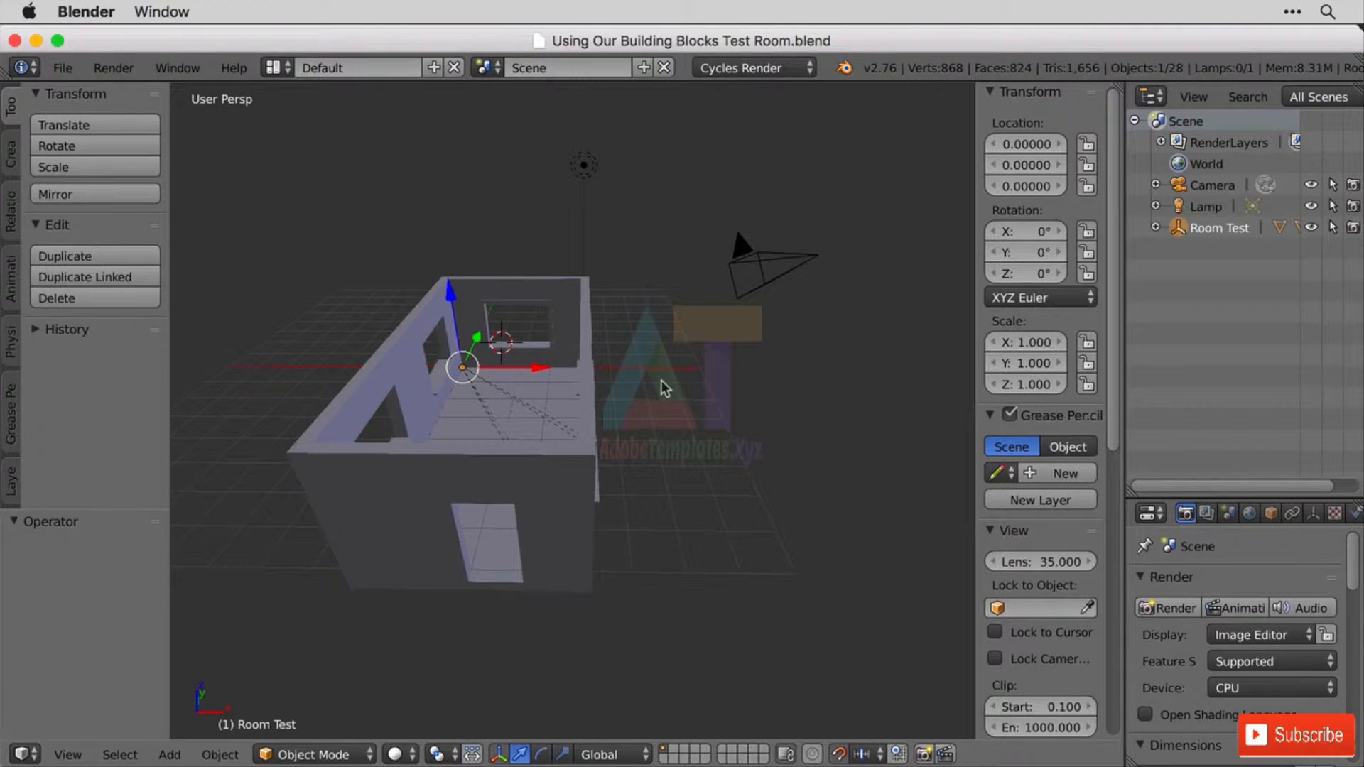
- Hide the viewport's tool shelf and properties region, and widen the outliner and properties editors to over half the window
middle_click_drag(723, 364, 685, 404)
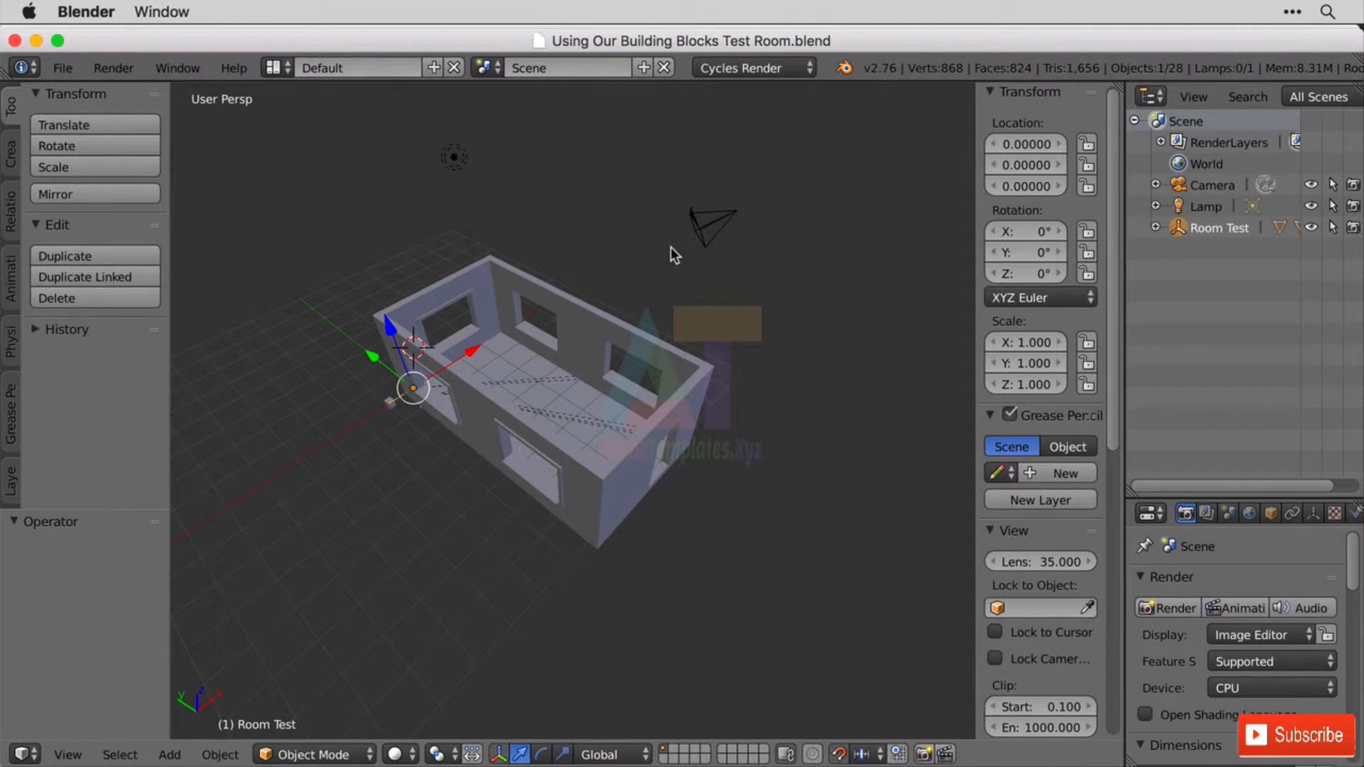
key("t")
key("n")
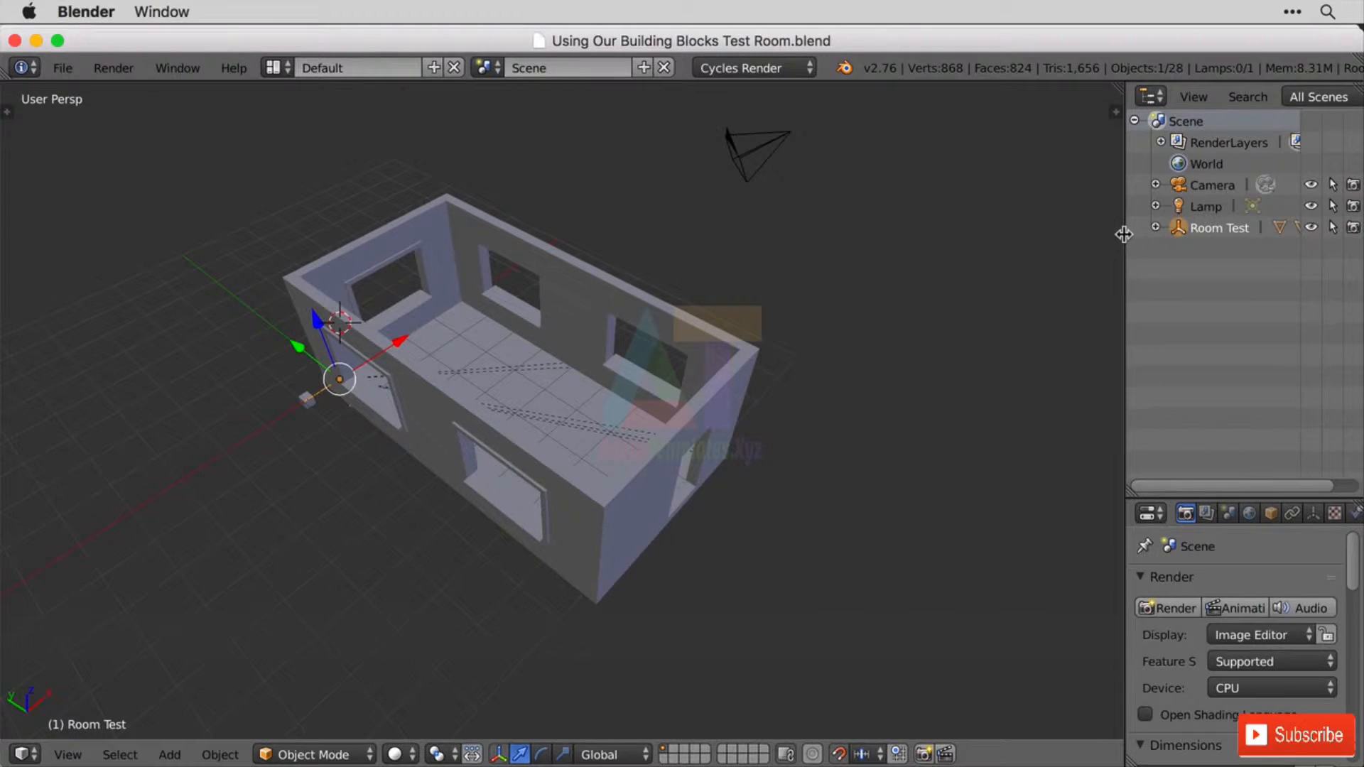
left_click_drag(1128, 236, 471, 257)
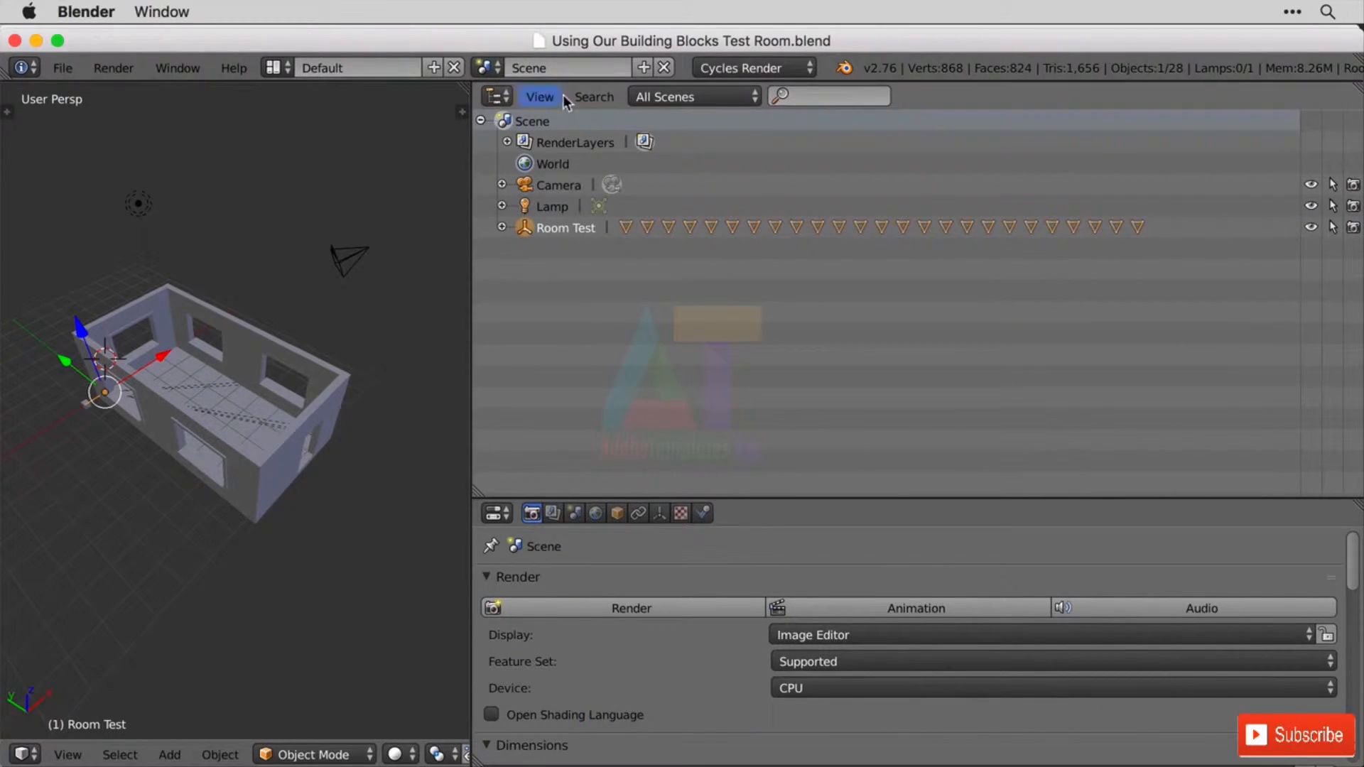
- Show the file's datablocks in the outliner, examine the Objects list, and compare it with the Room Test object's name field
left_click(719, 101)
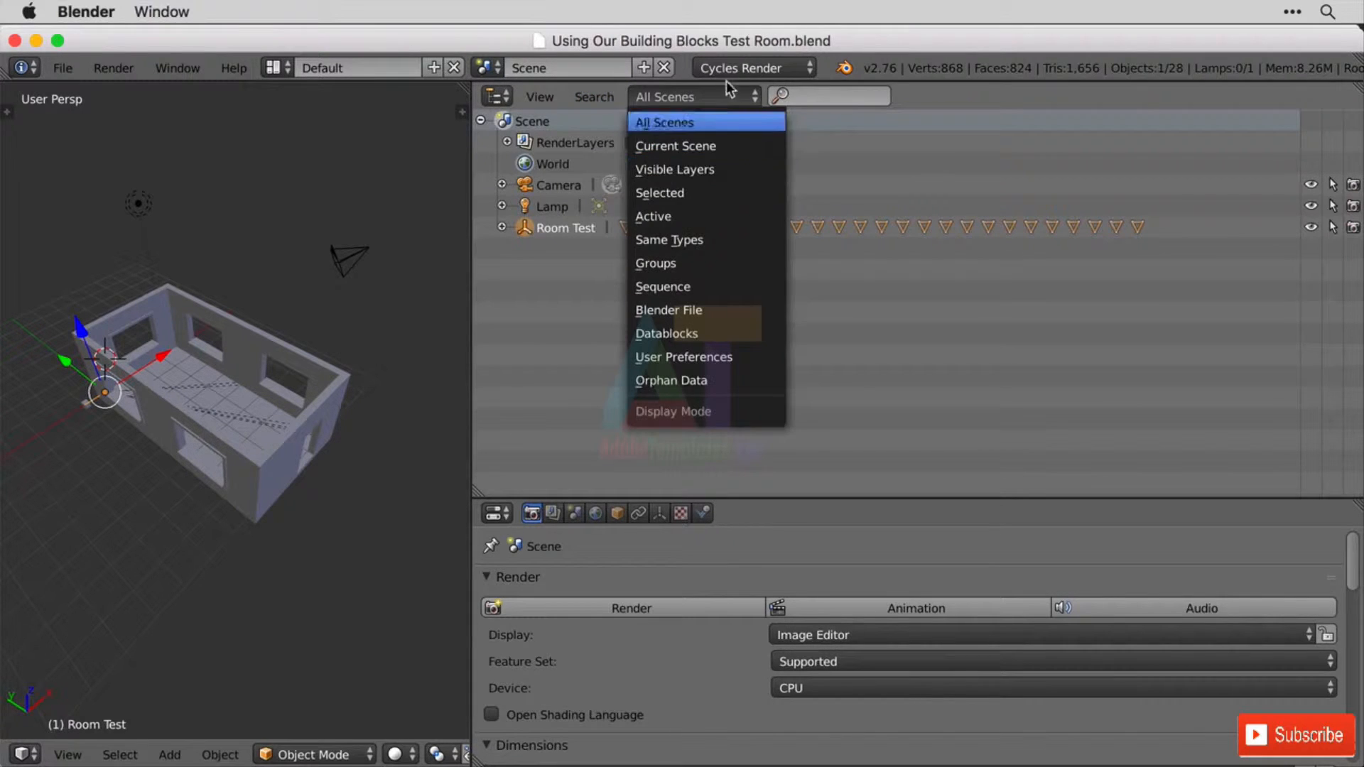
left_click(698, 333)
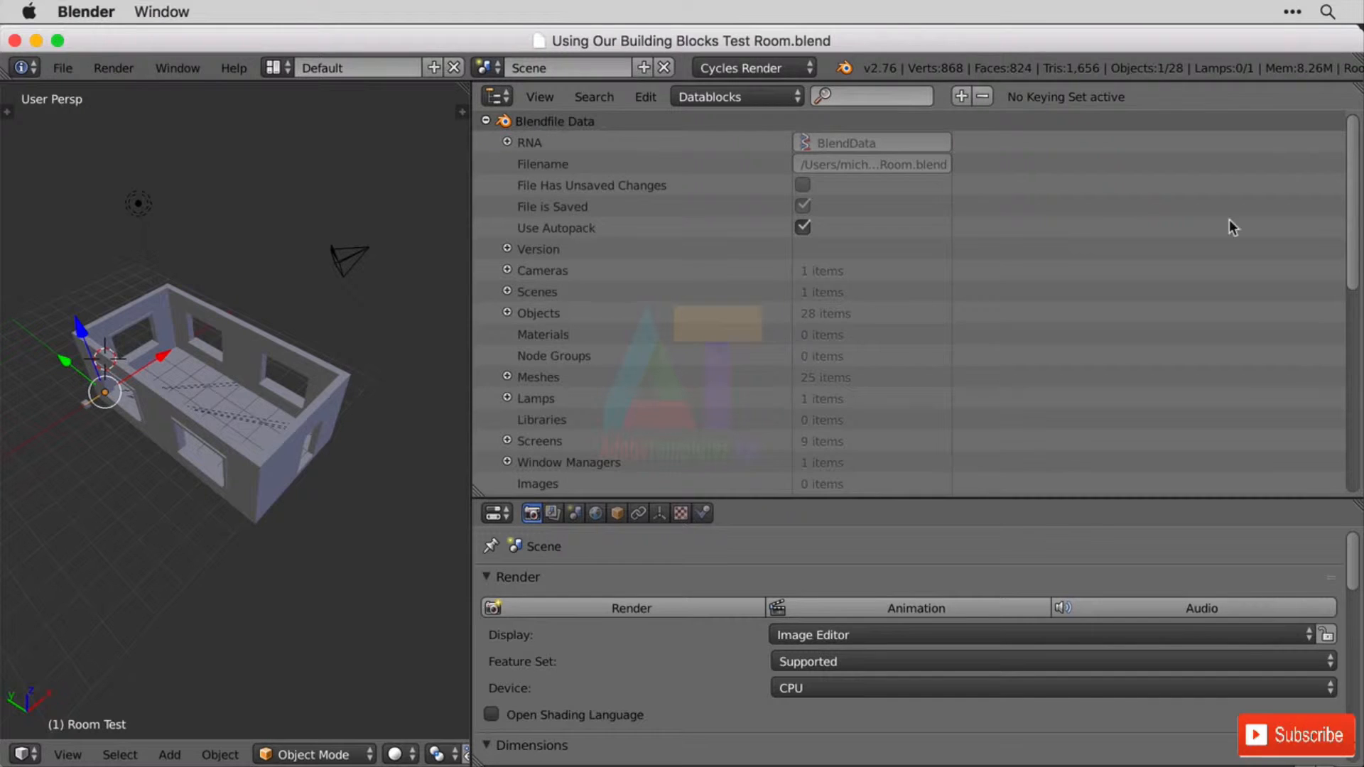
left_click_drag(1353, 157, 1361, 206)
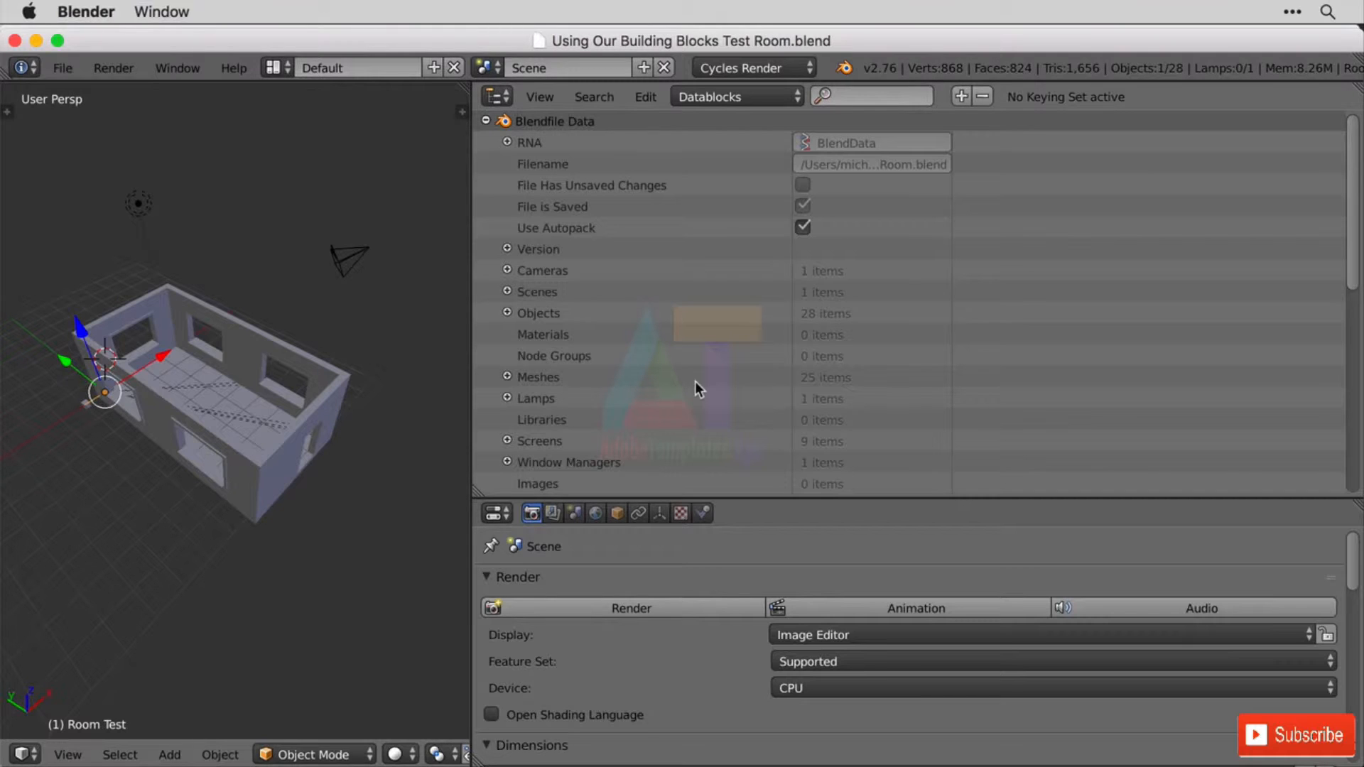
left_click(507, 313)
scroll(657, 368, "down", 6)
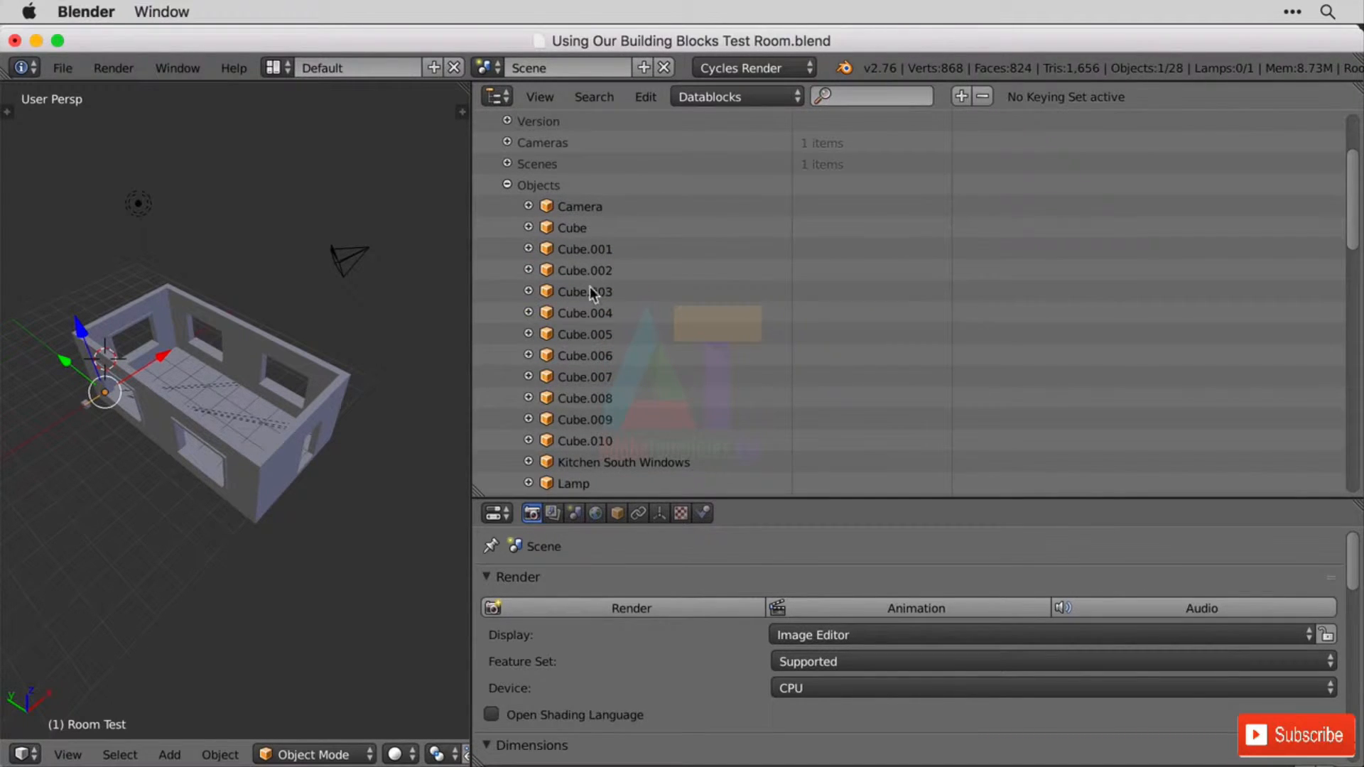
scroll(610, 348, "down", 3)
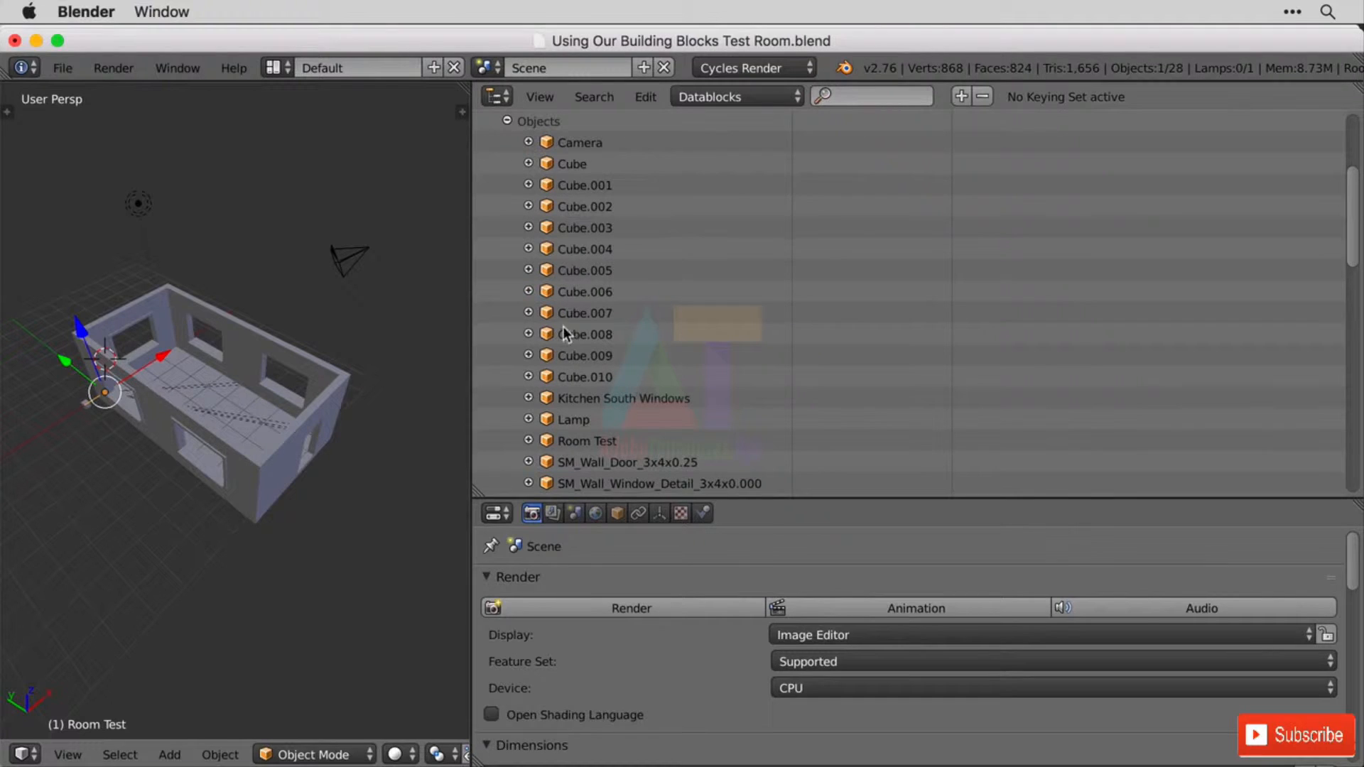
scroll(569, 316, "up", 1)
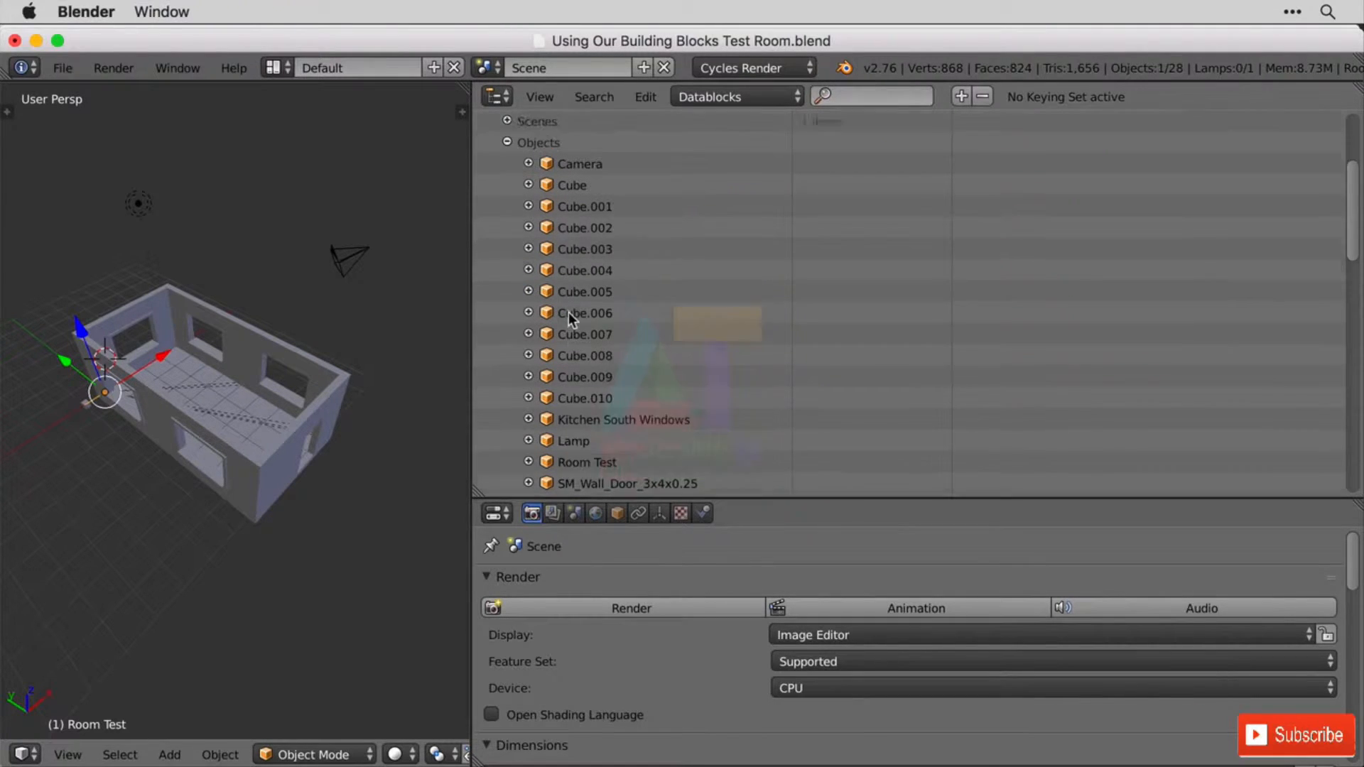
scroll(569, 313, "up", 3)
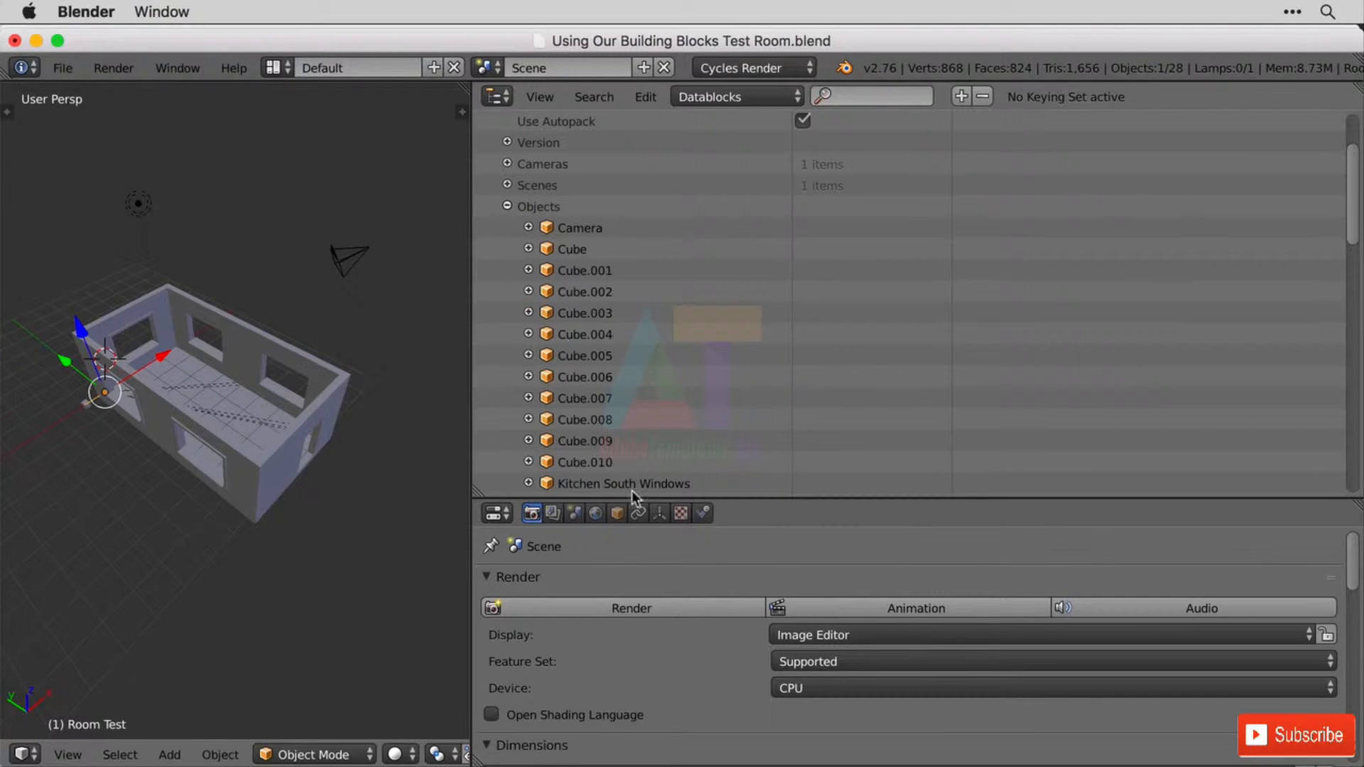
left_click(618, 514)
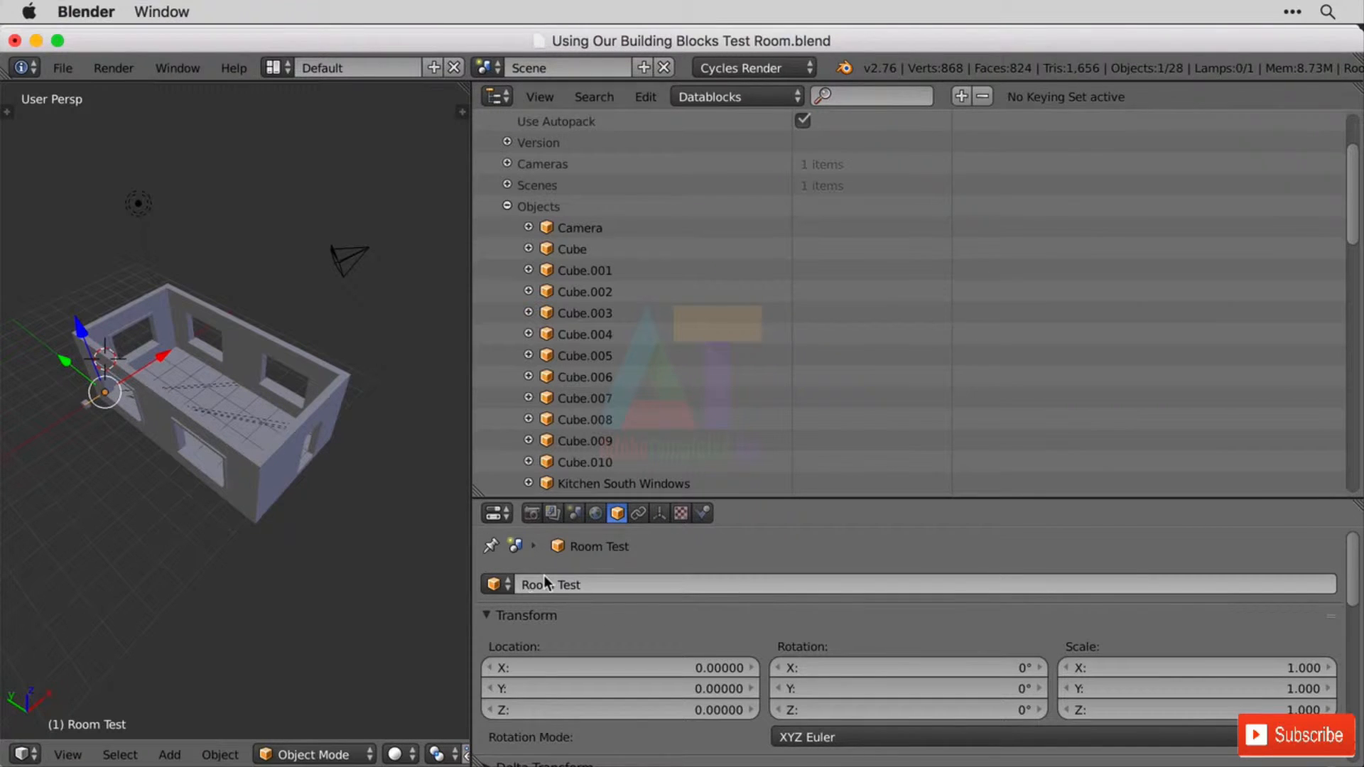
- Collapse the Objects list and examine the mesh datablocks stored in the file
left_click(507, 206)
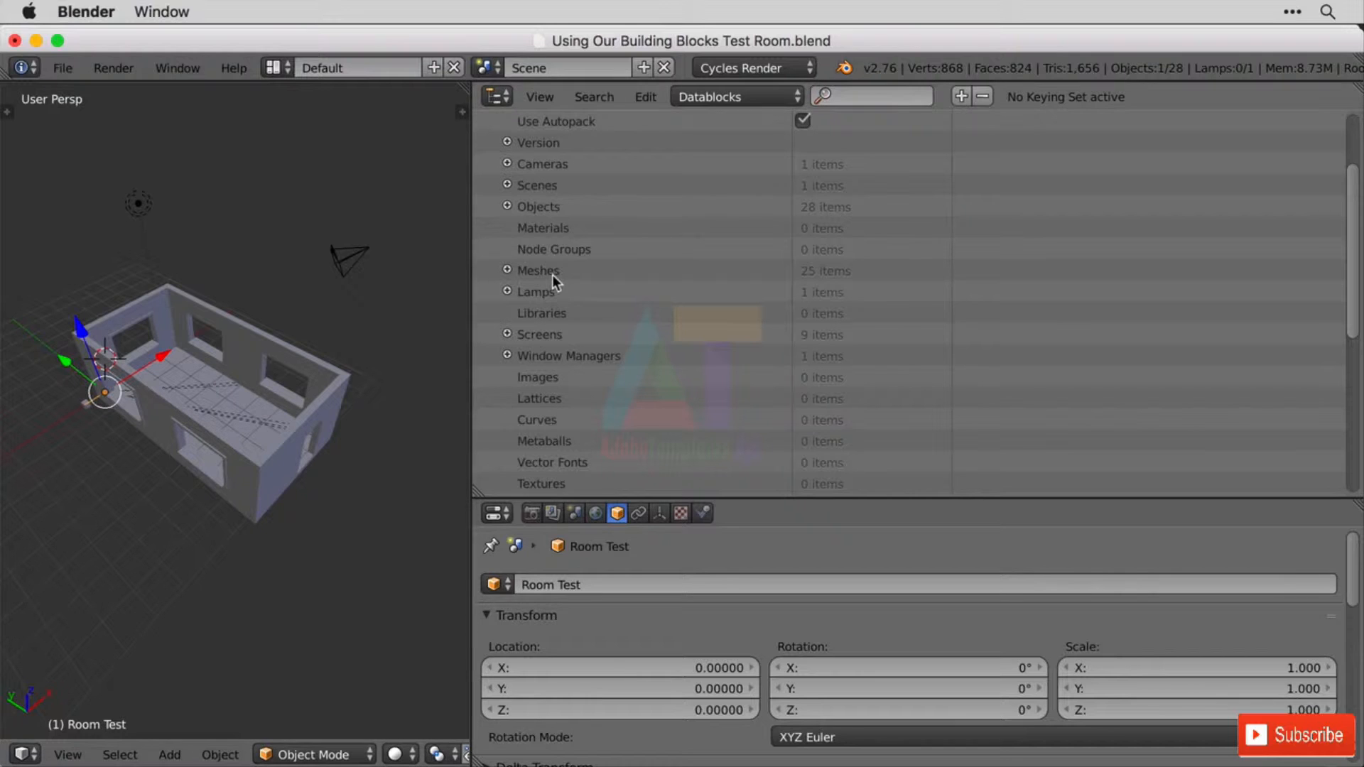
left_click(508, 271)
scroll(617, 318, "down", 6)
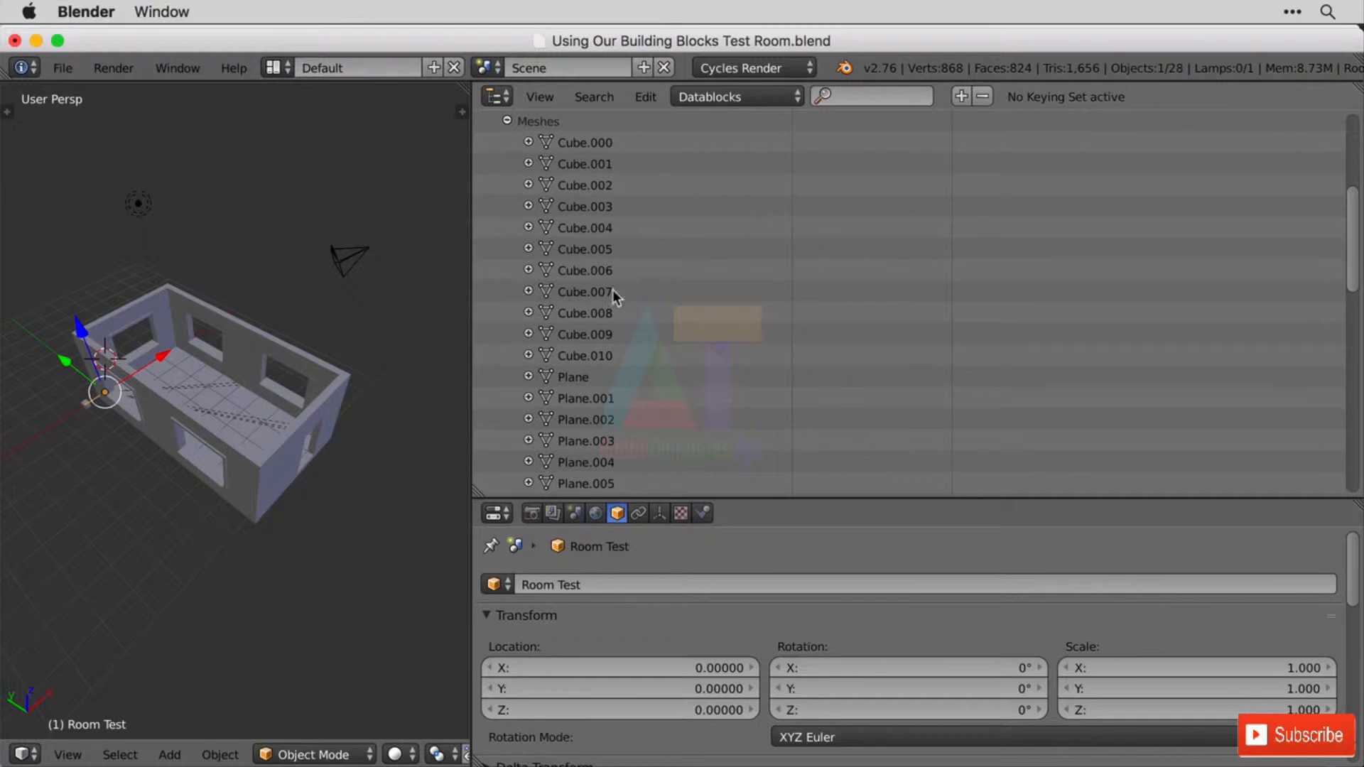
scroll(616, 374, "up", 1)
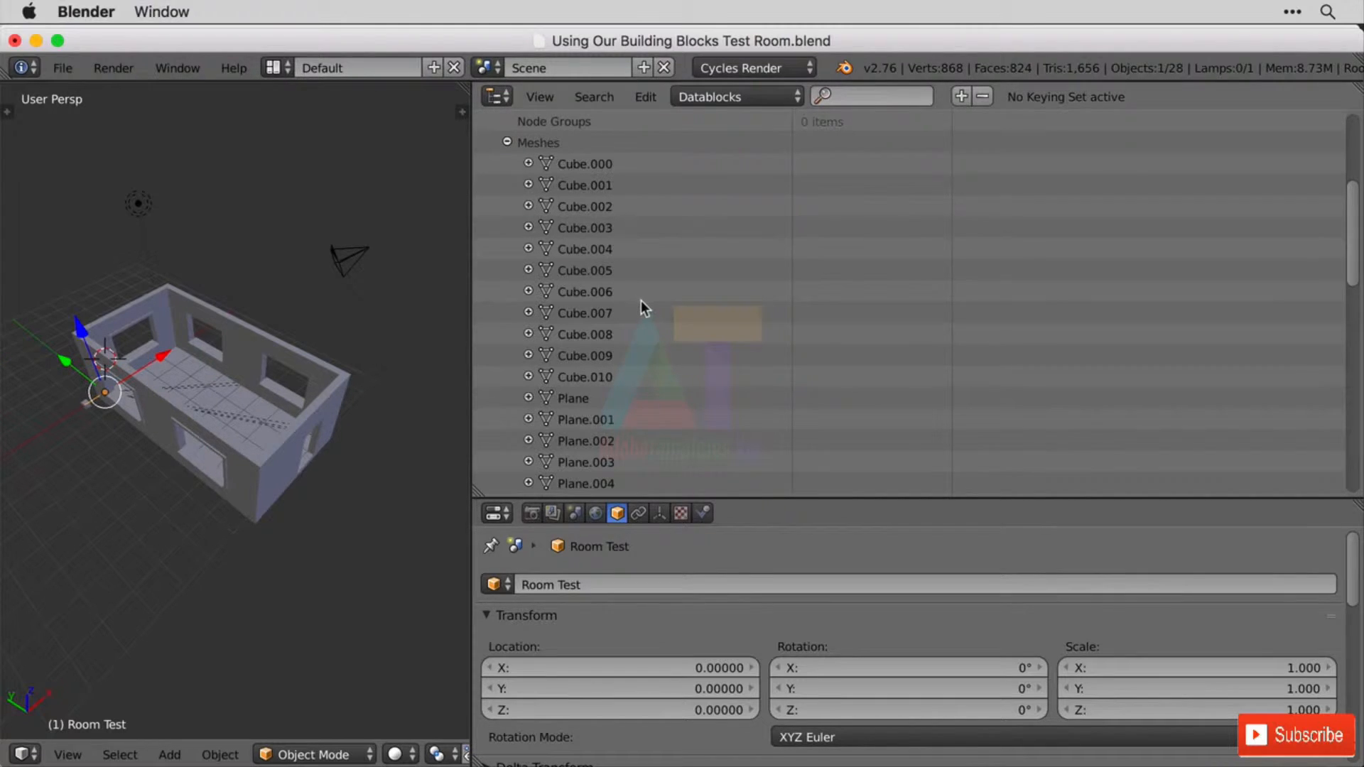
scroll(641, 300, "down", 5)
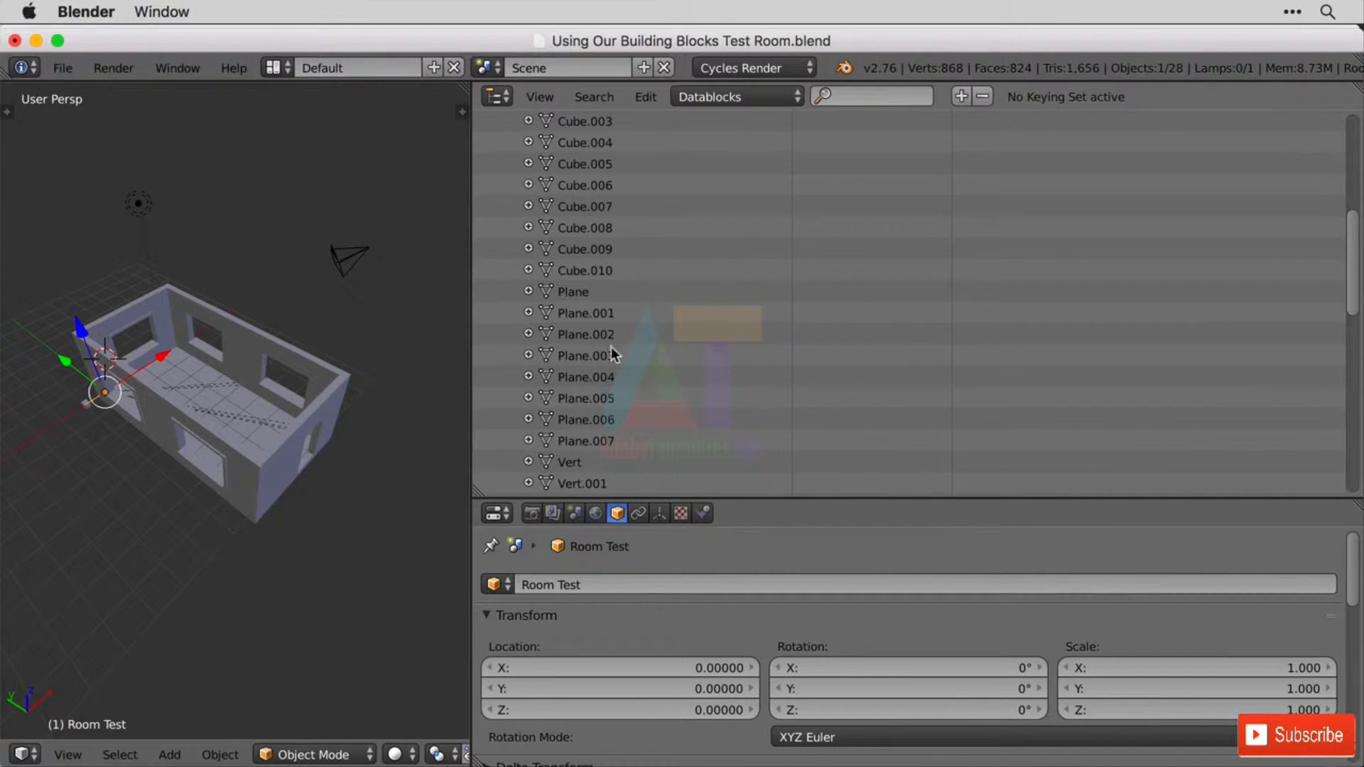
scroll(604, 406, "down", 7)
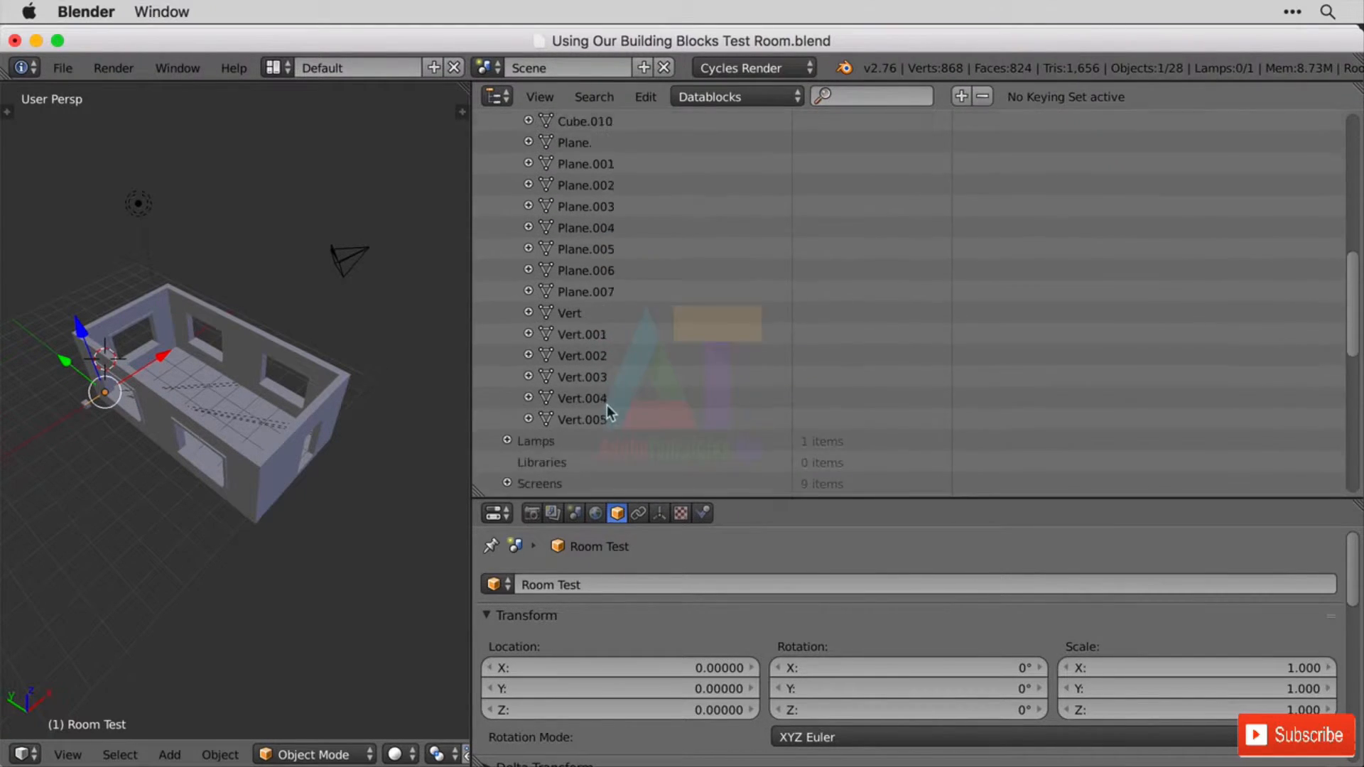
scroll(608, 404, "up", 10)
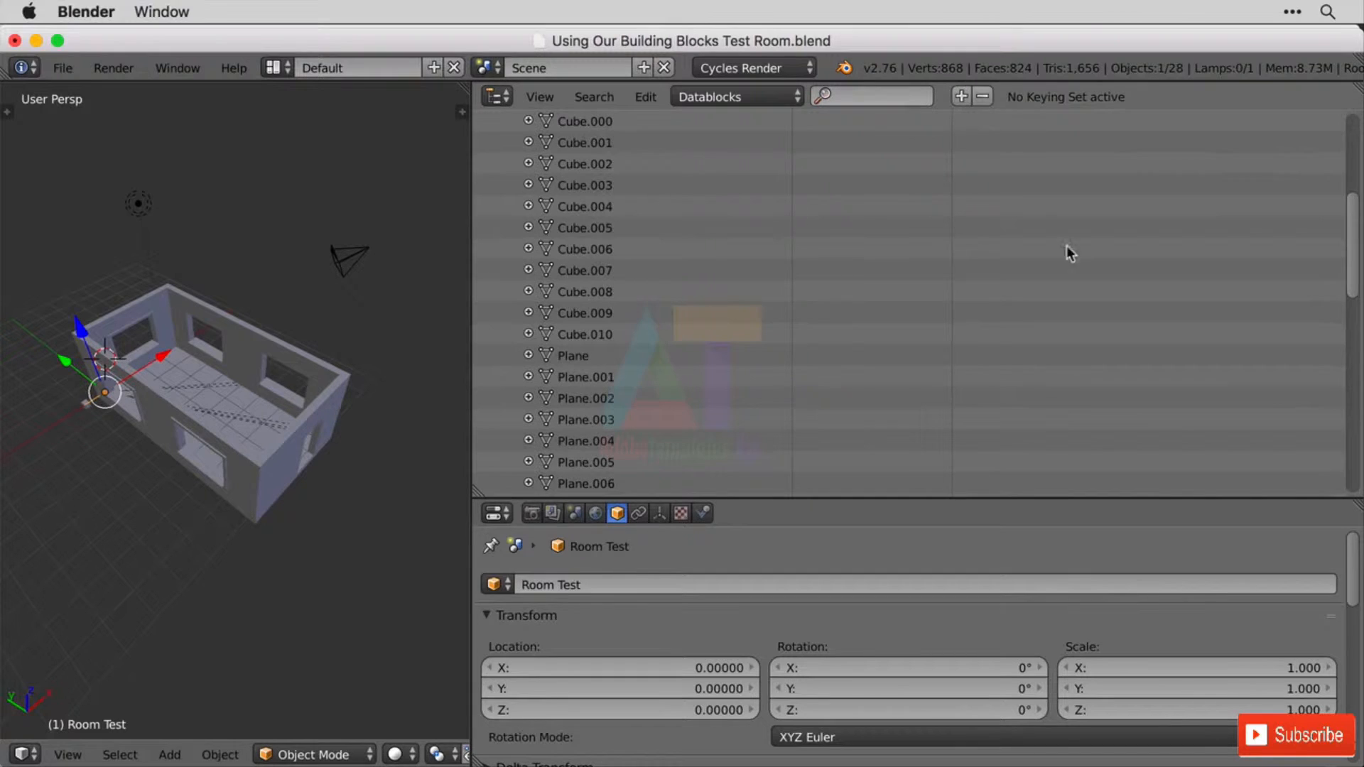
scroll(1002, 277, "up", 9)
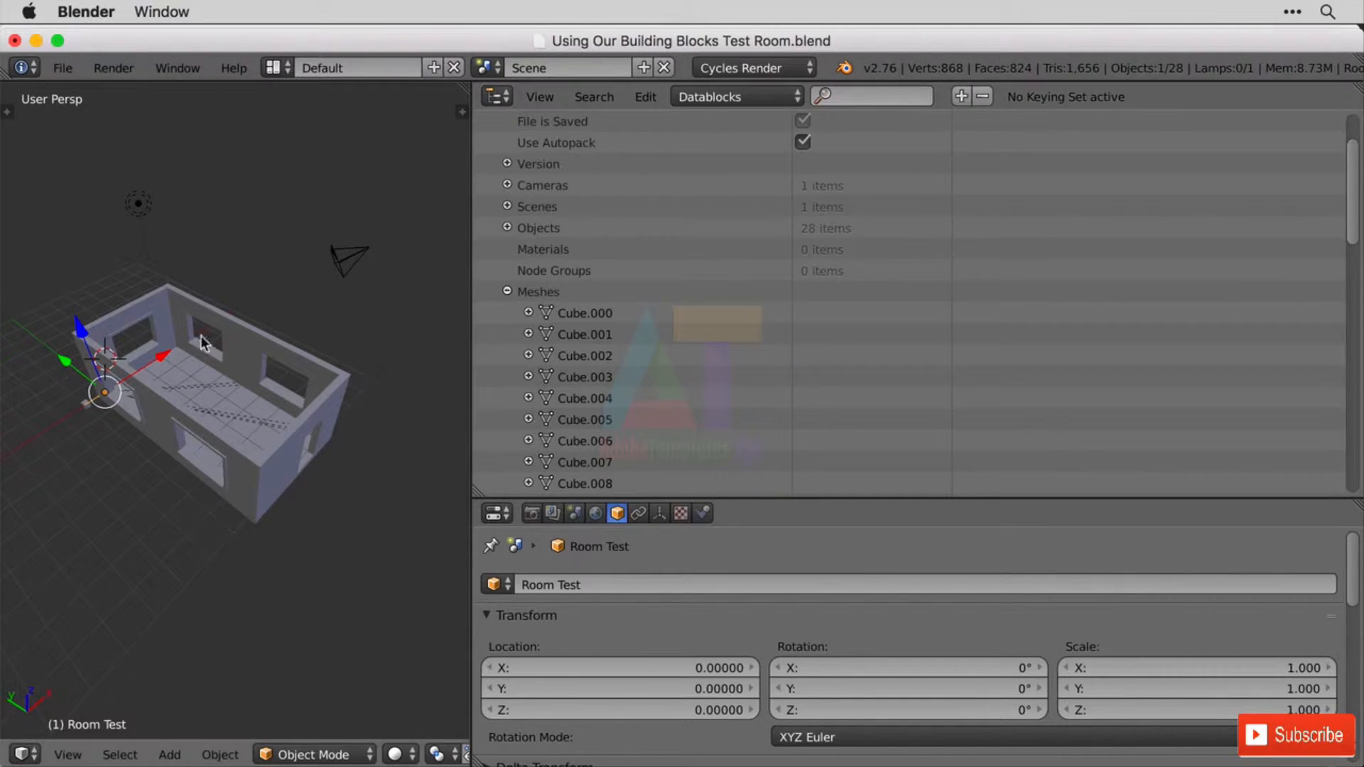
- Select wall SM_Wall_Window_Detail_3x4x0.003, return the outliner to All Scenes, and expand Room Test to locate it
right_click(145, 394)
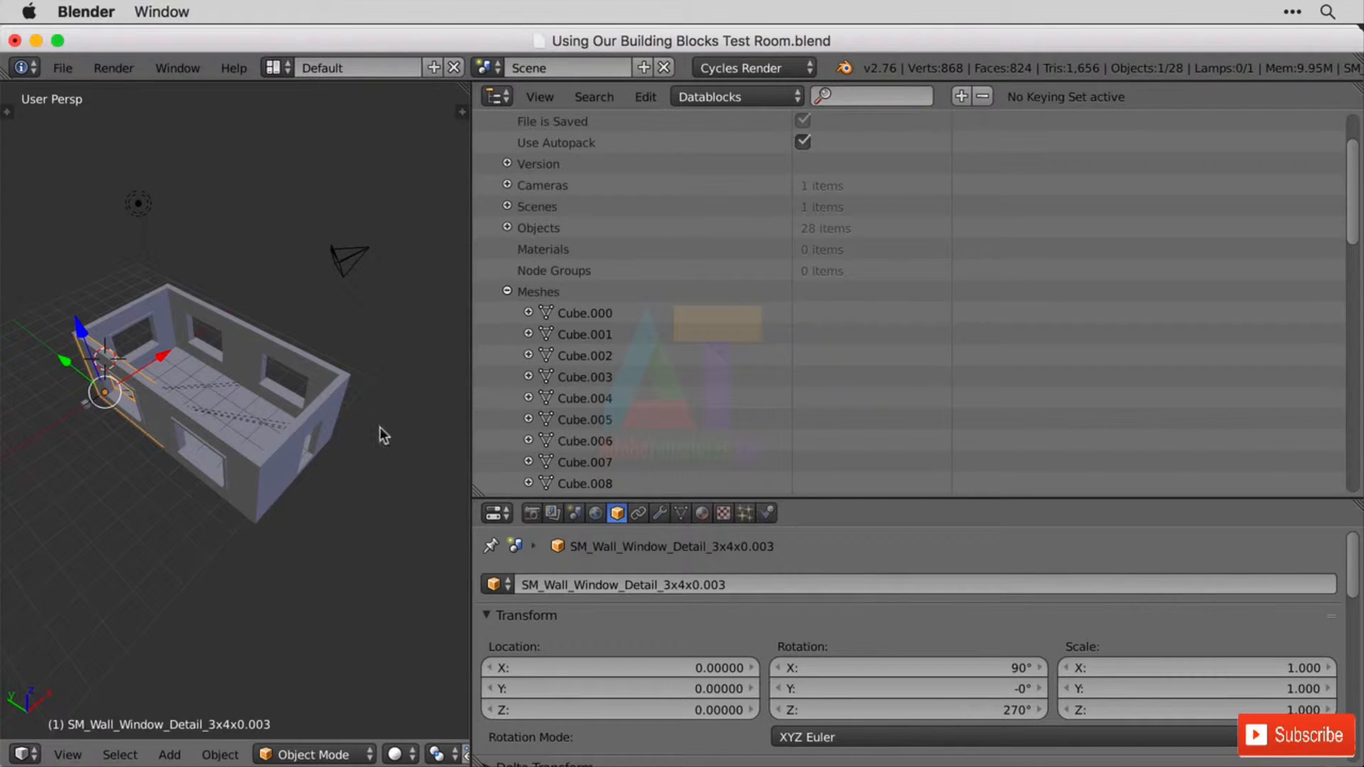
left_click(752, 95)
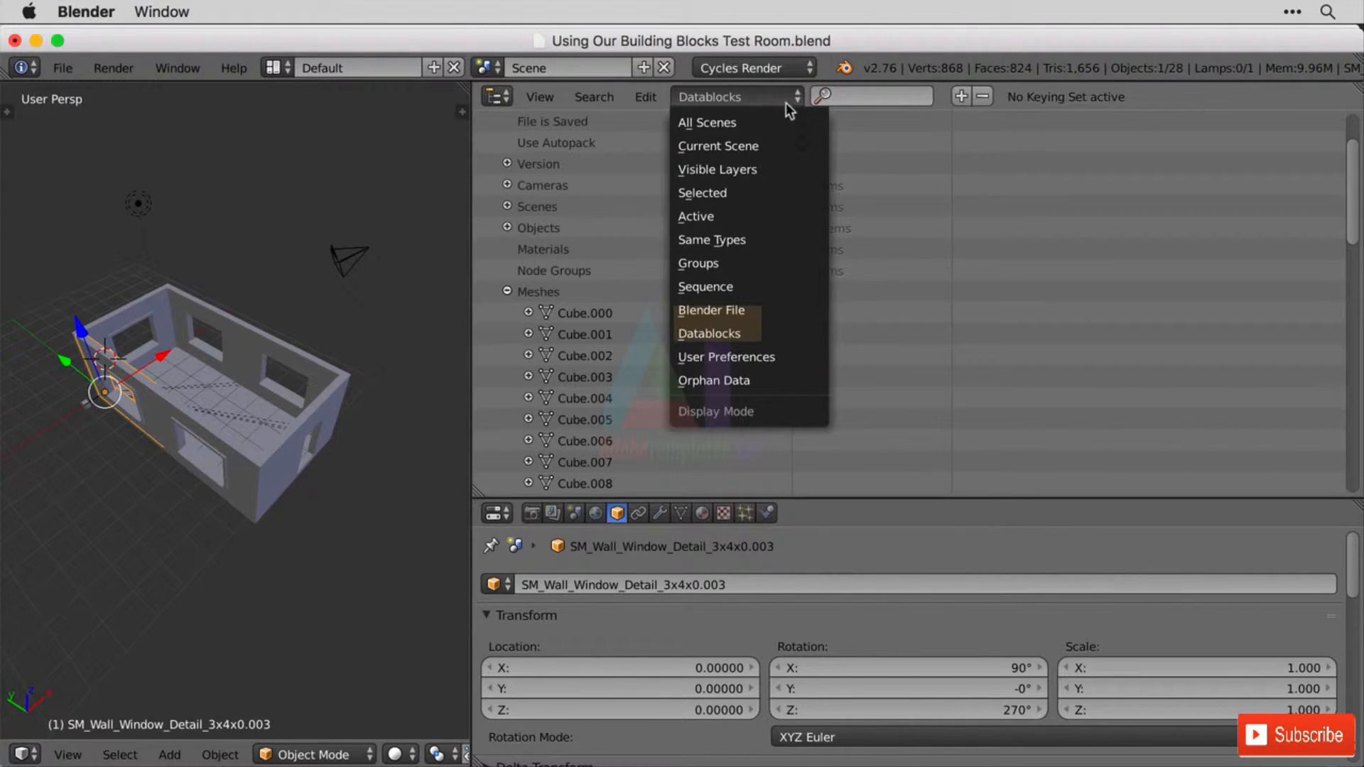
left_click(730, 120)
left_click(503, 227)
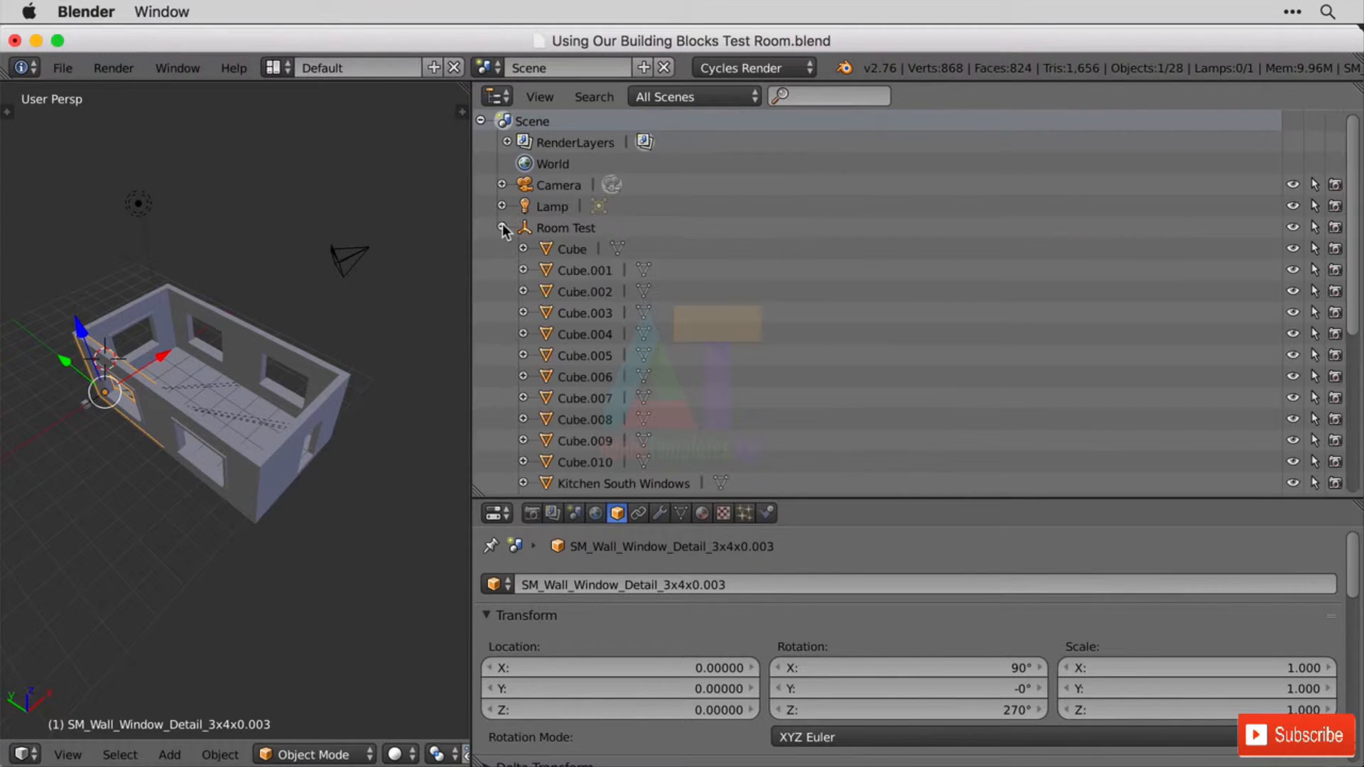
scroll(797, 306, "down", 5)
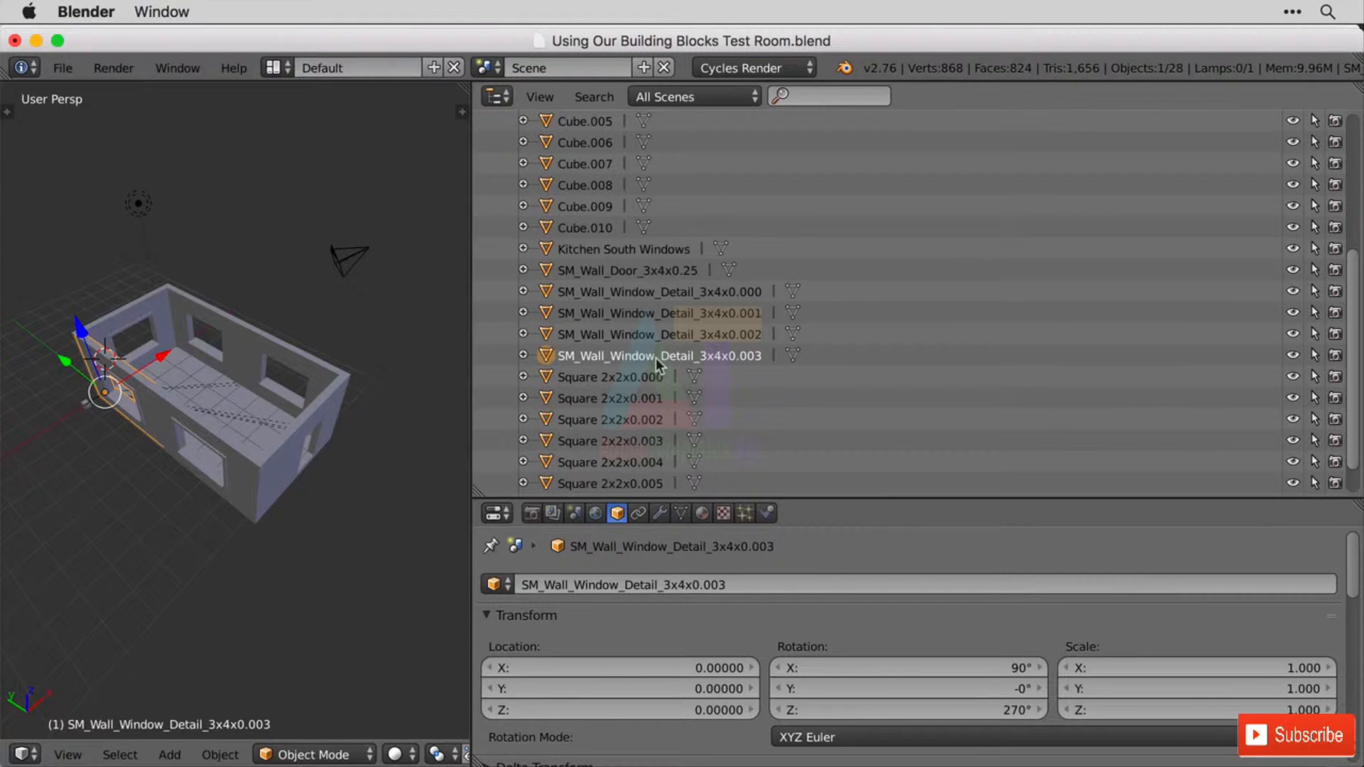
- Enlarge the properties editor and assign the existing mesh Vert.001 to SM_Wall_Window_Detail_3x4x0.003
left_click(683, 516)
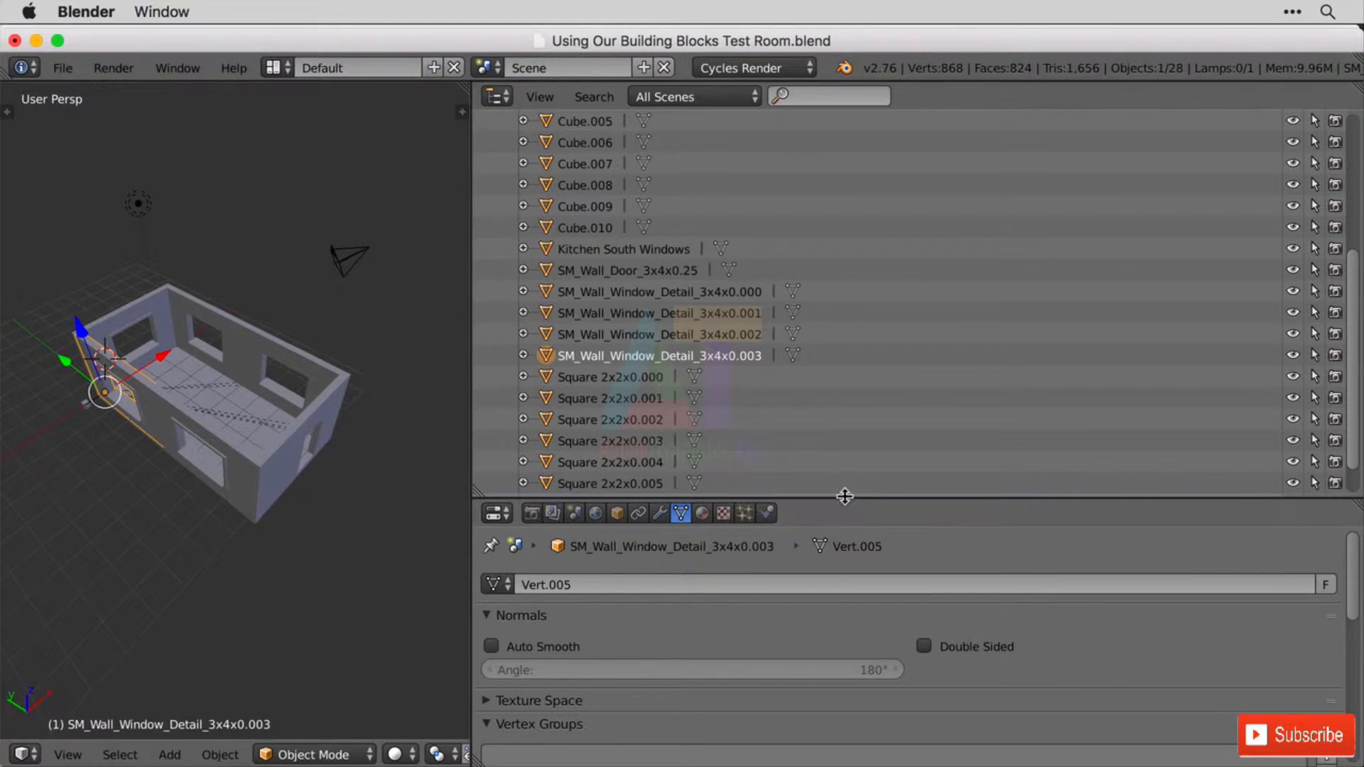
left_click_drag(844, 497, 846, 411)
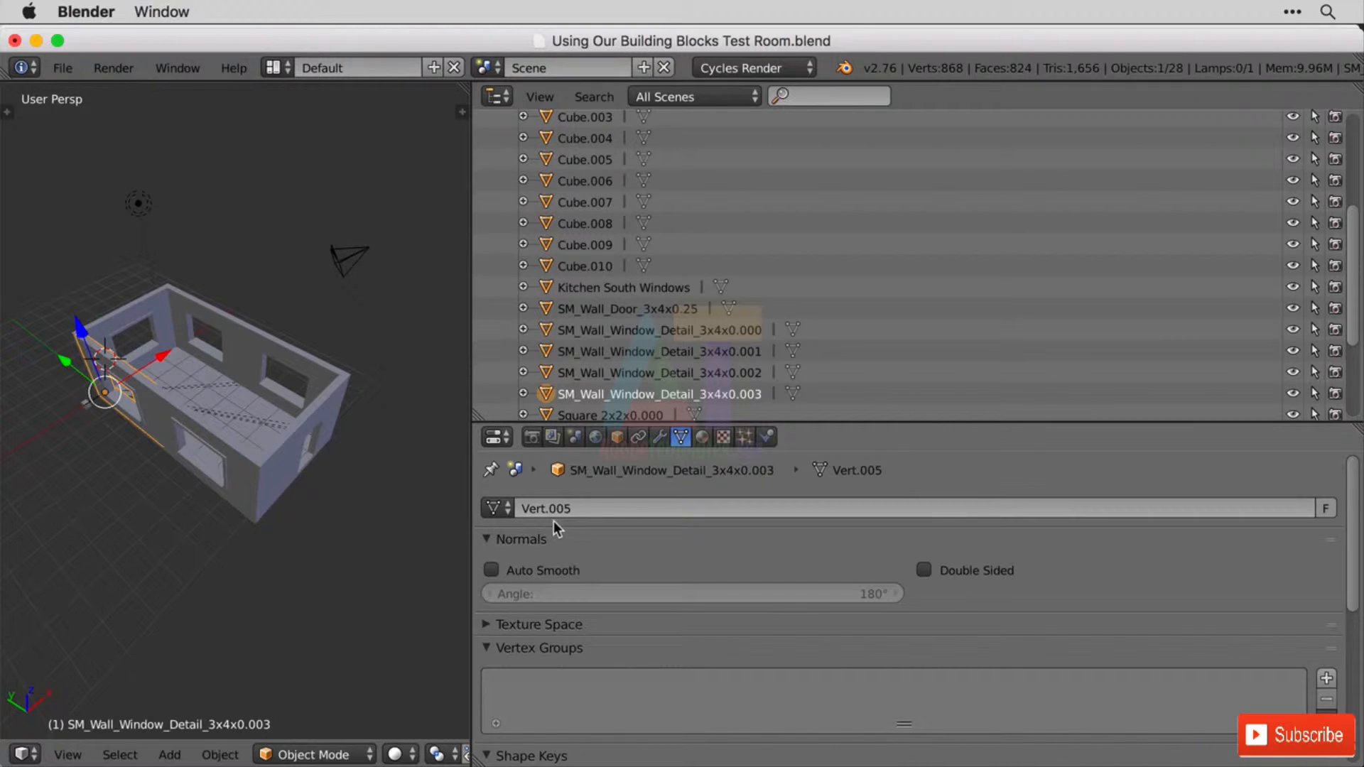
left_click(497, 510)
scroll(611, 411, "up", 20)
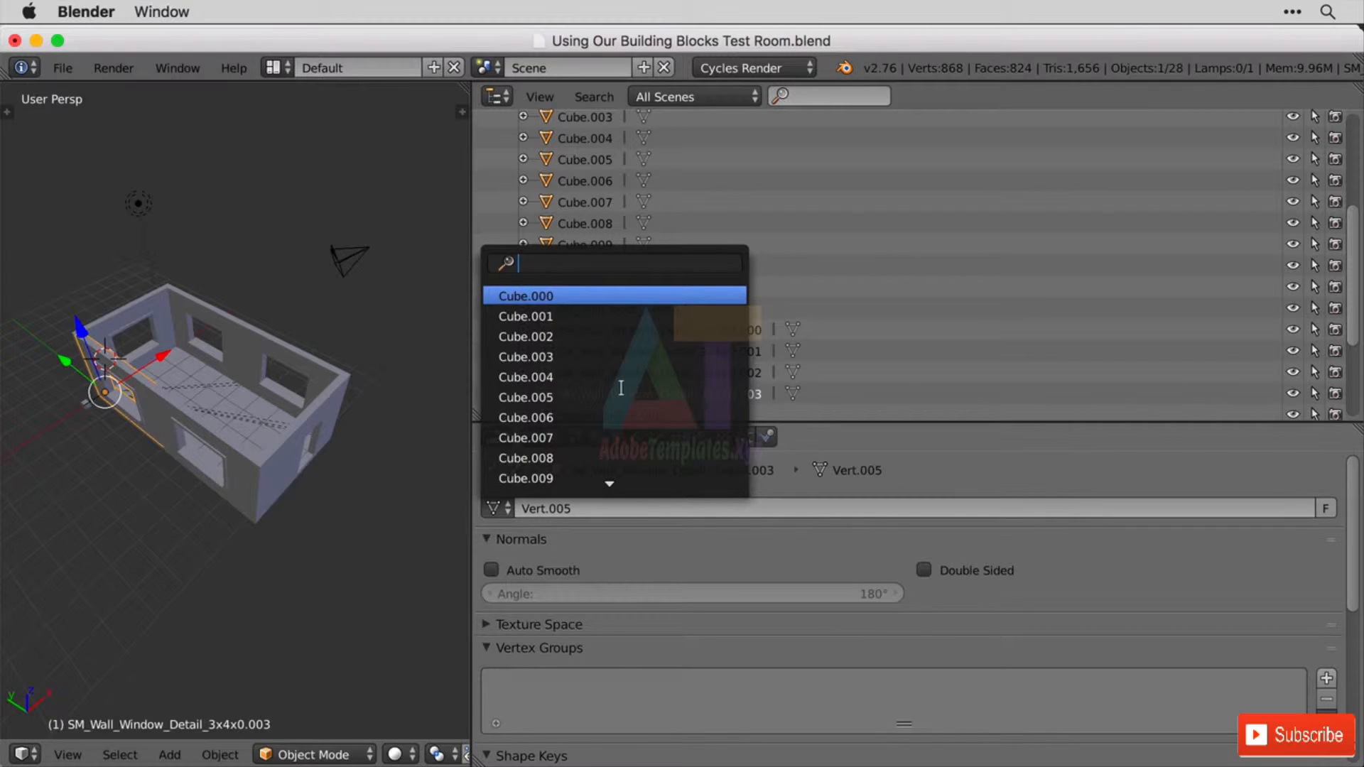
scroll(621, 388, "down", 20)
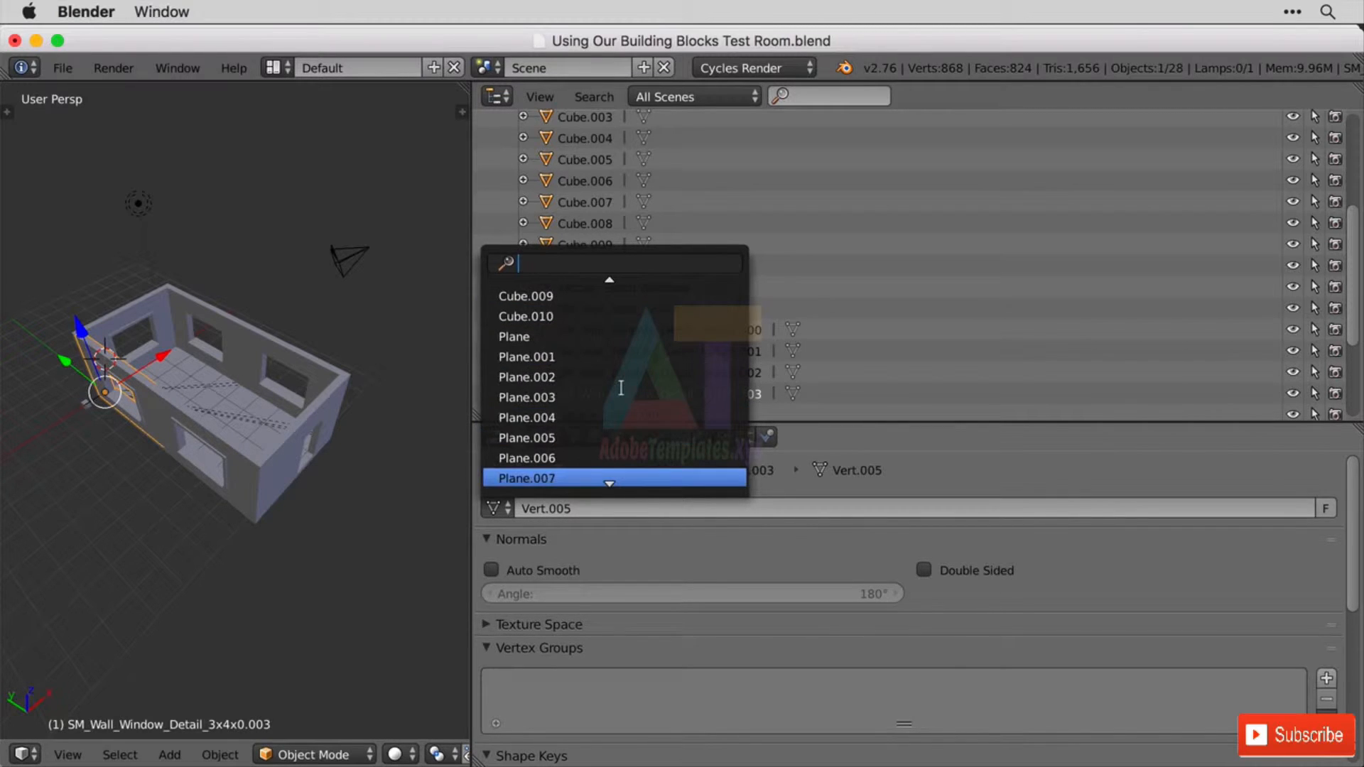
scroll(621, 388, "down", 1)
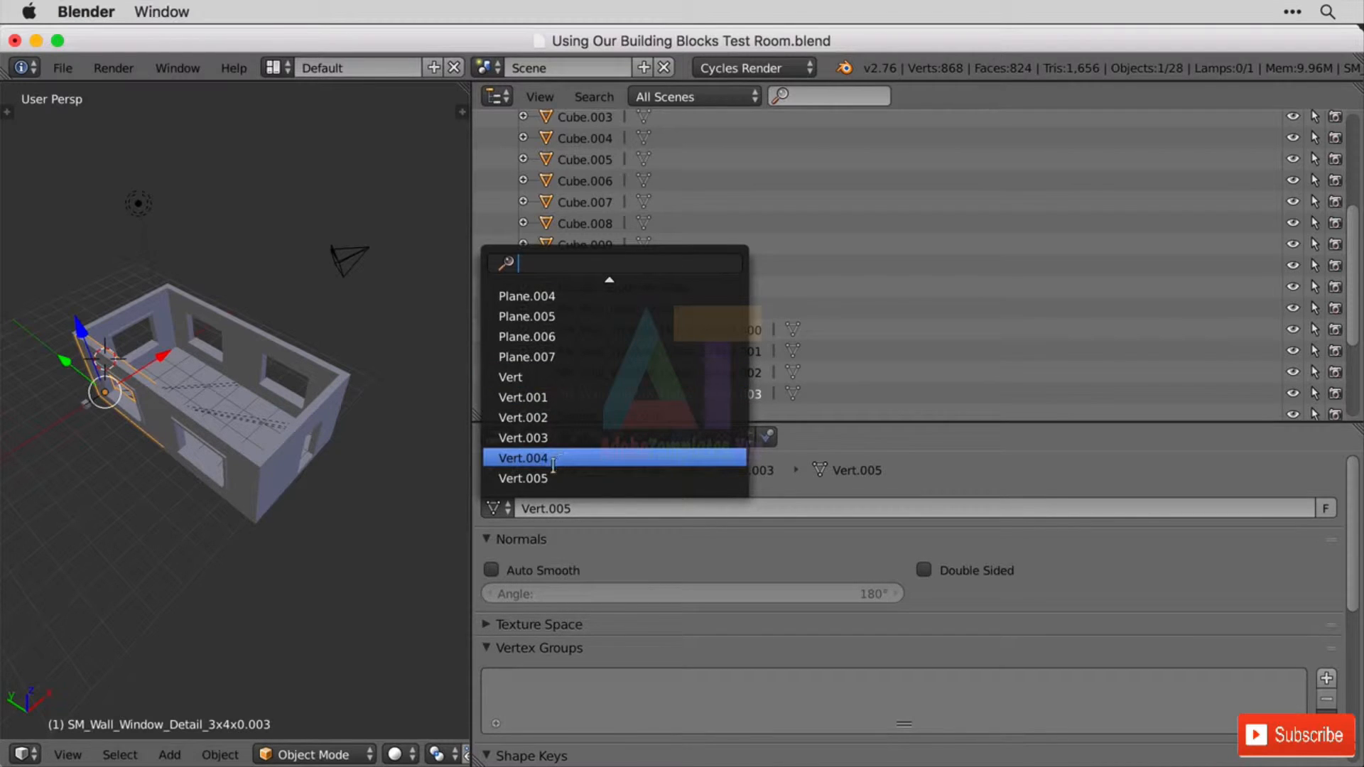
left_click(585, 397)
- Assign the shared mesh Vert.001 to the other window walls, SM_Wall_Window_Detail_3x4x0.002, 0.000 and 0.001
right_click(204, 466)
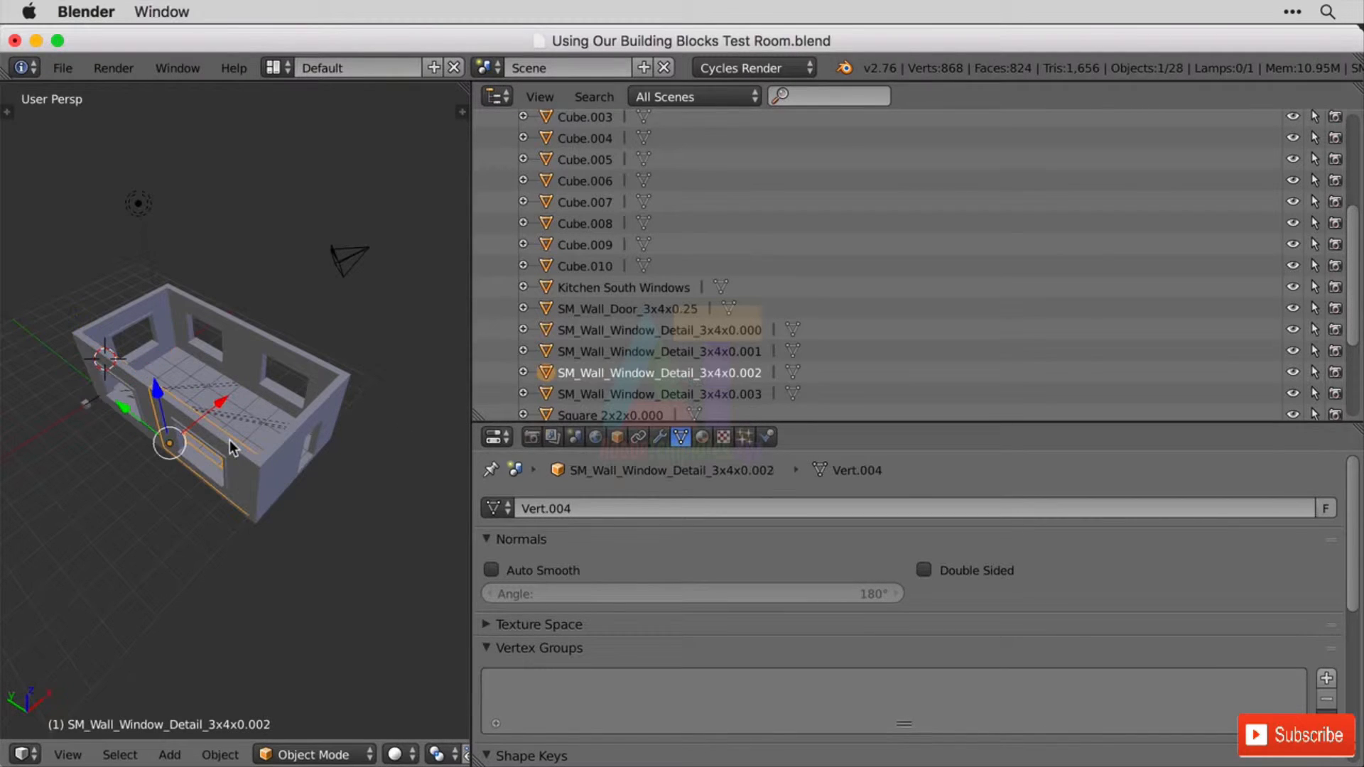
left_click(495, 508)
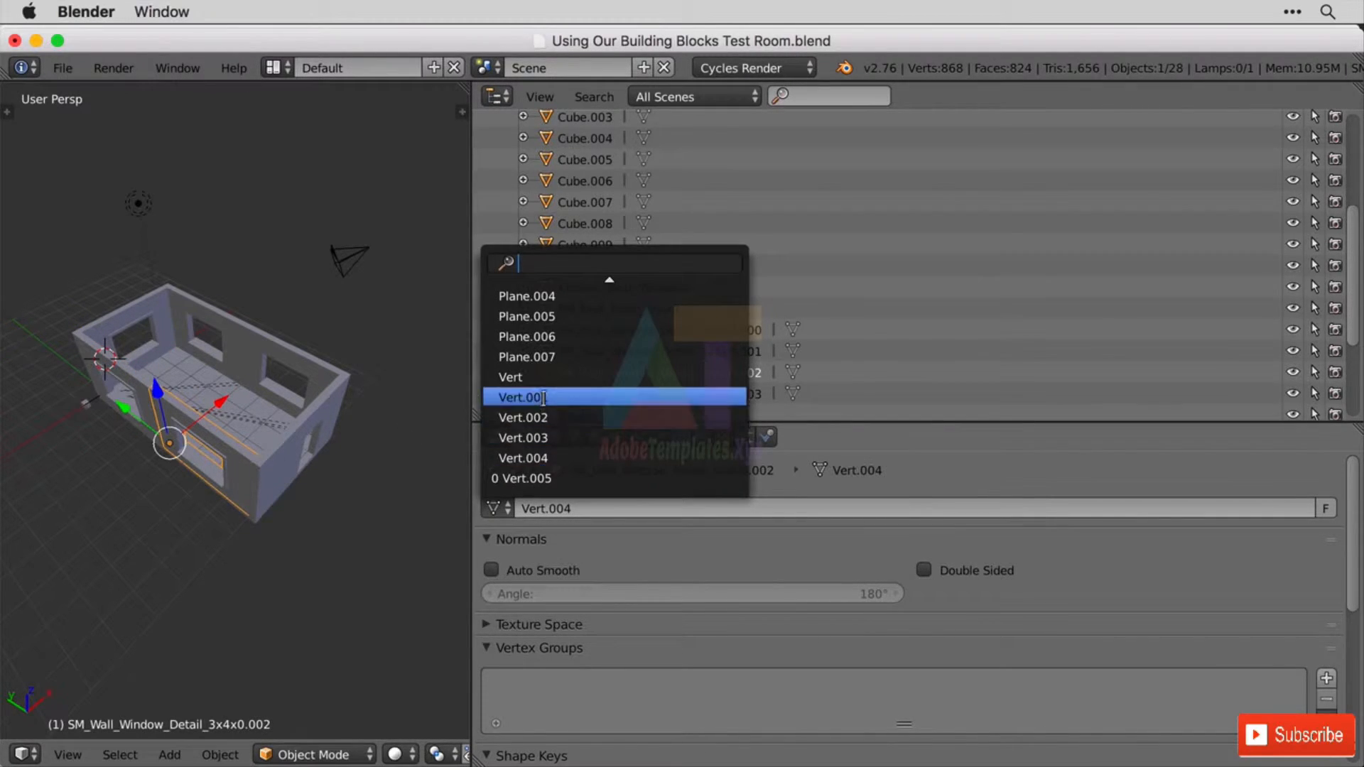
left_click(525, 417)
right_click(356, 360)
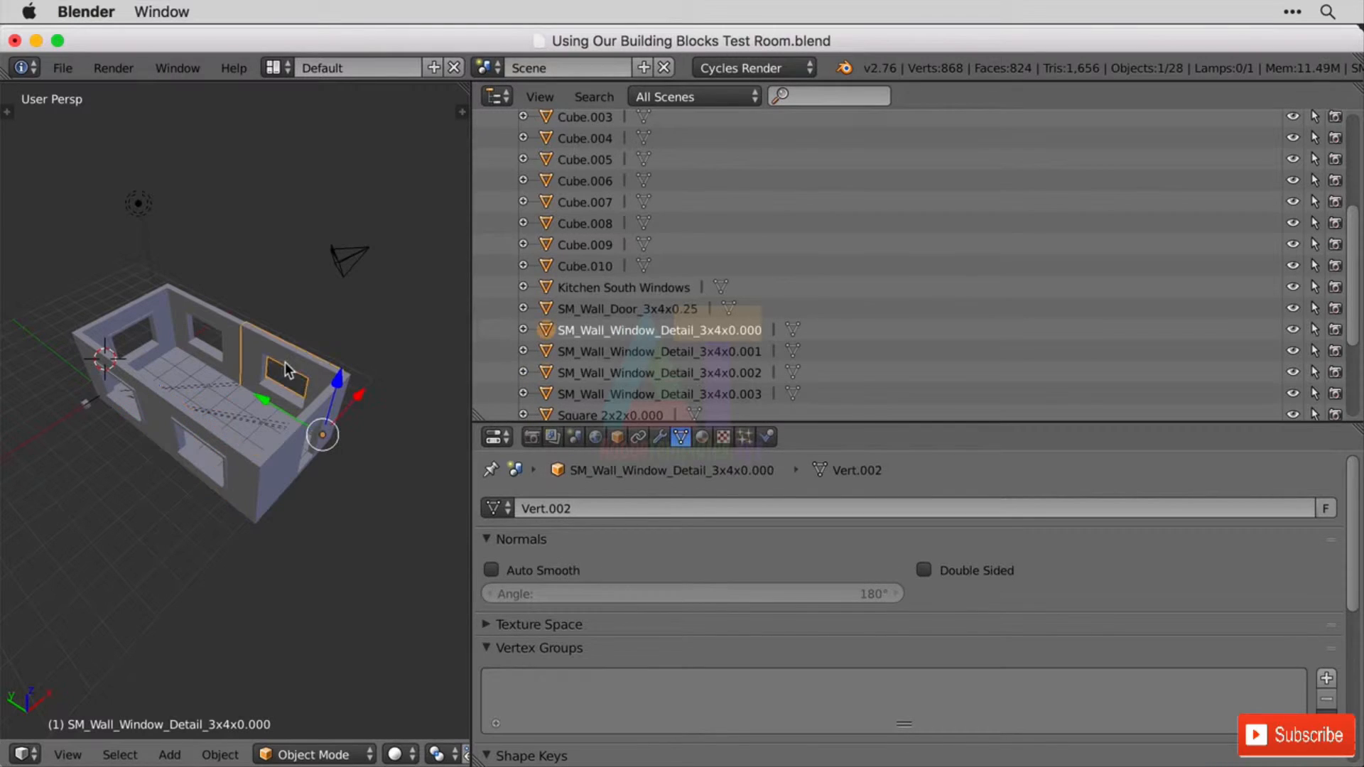
left_click(495, 508)
left_click(562, 397)
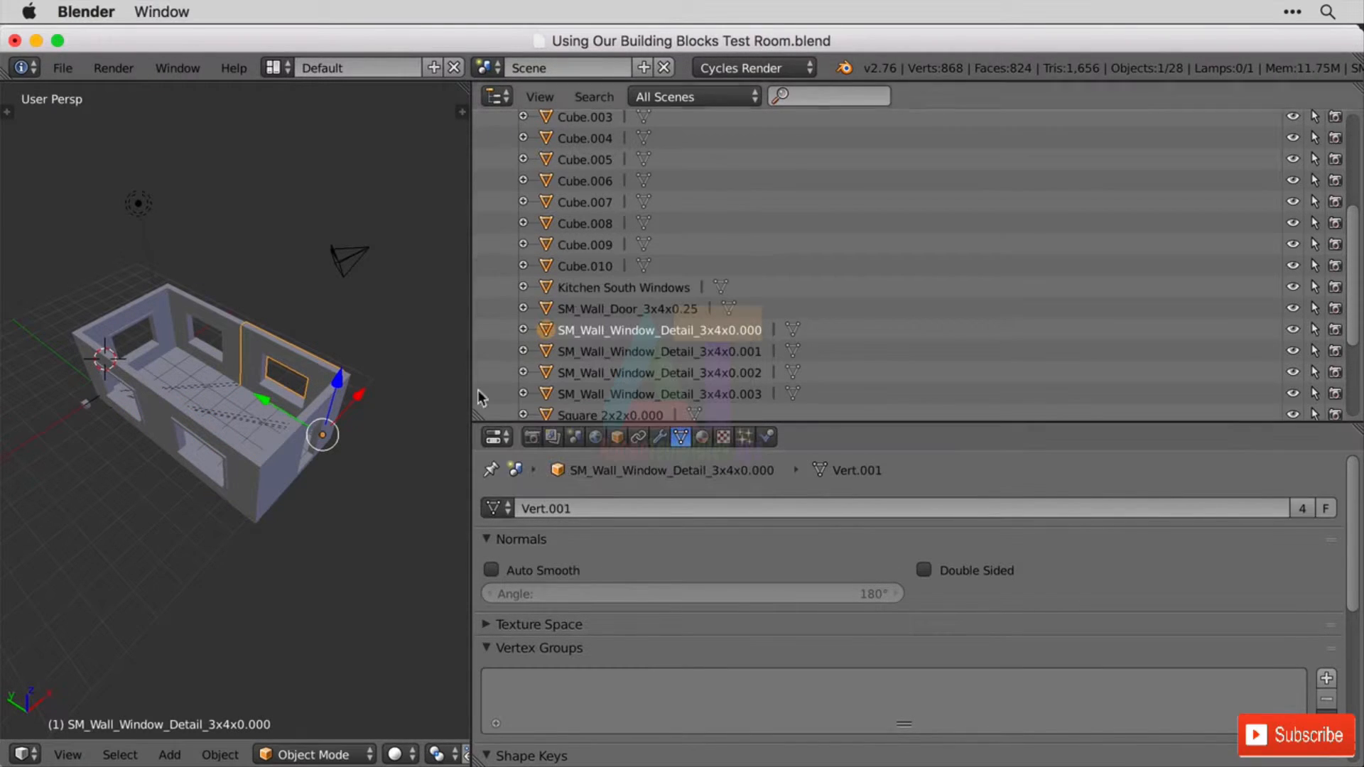
right_click(227, 332)
left_click(496, 509)
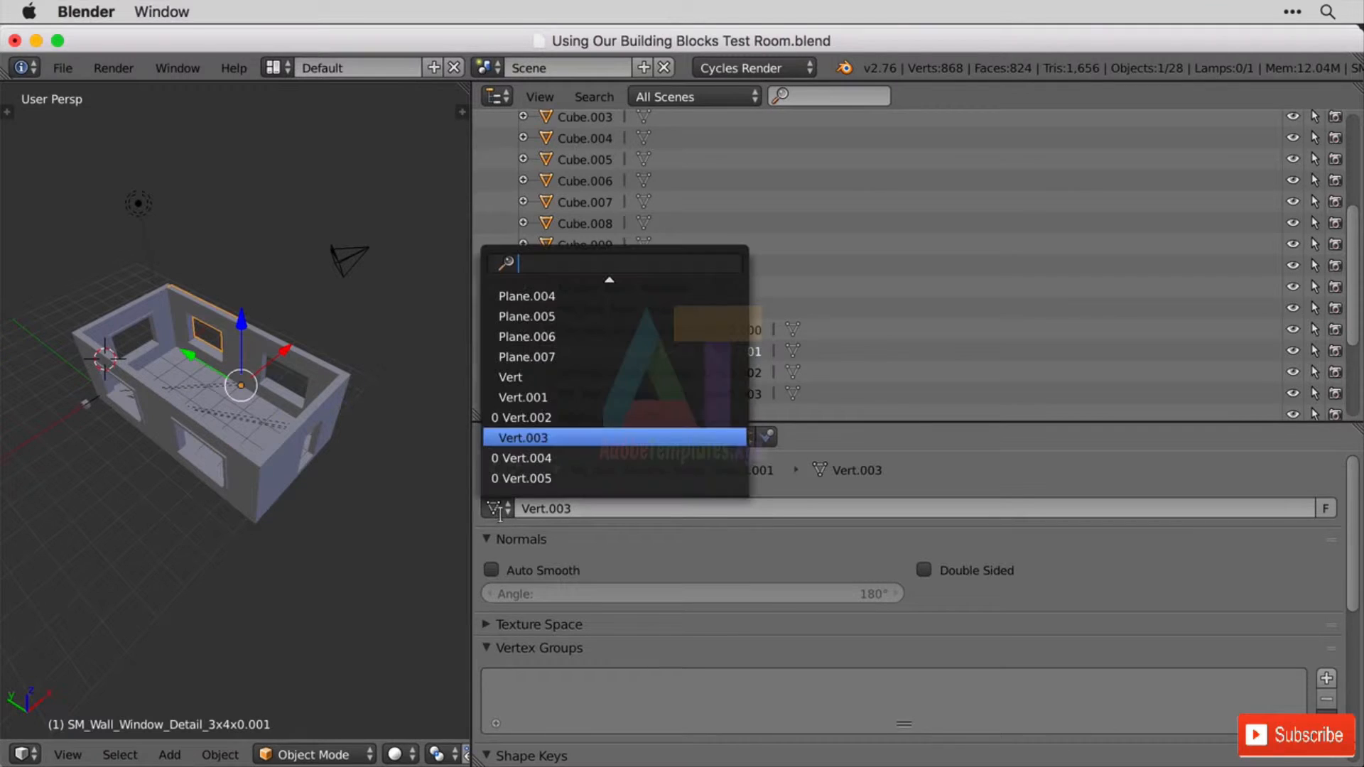
left_click(569, 397)
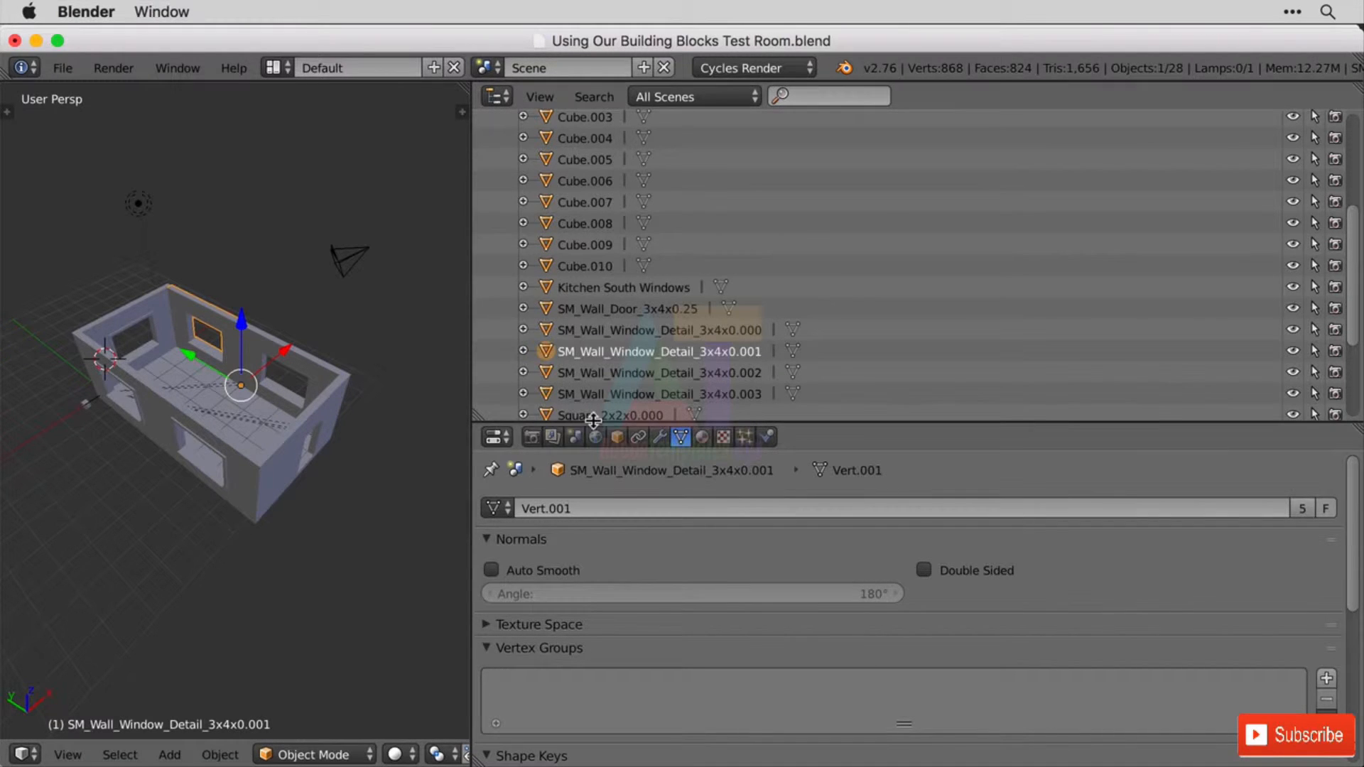
- Select the Kitchen South Windows wall and review its mesh datablock list for meshes without users
right_click(155, 297)
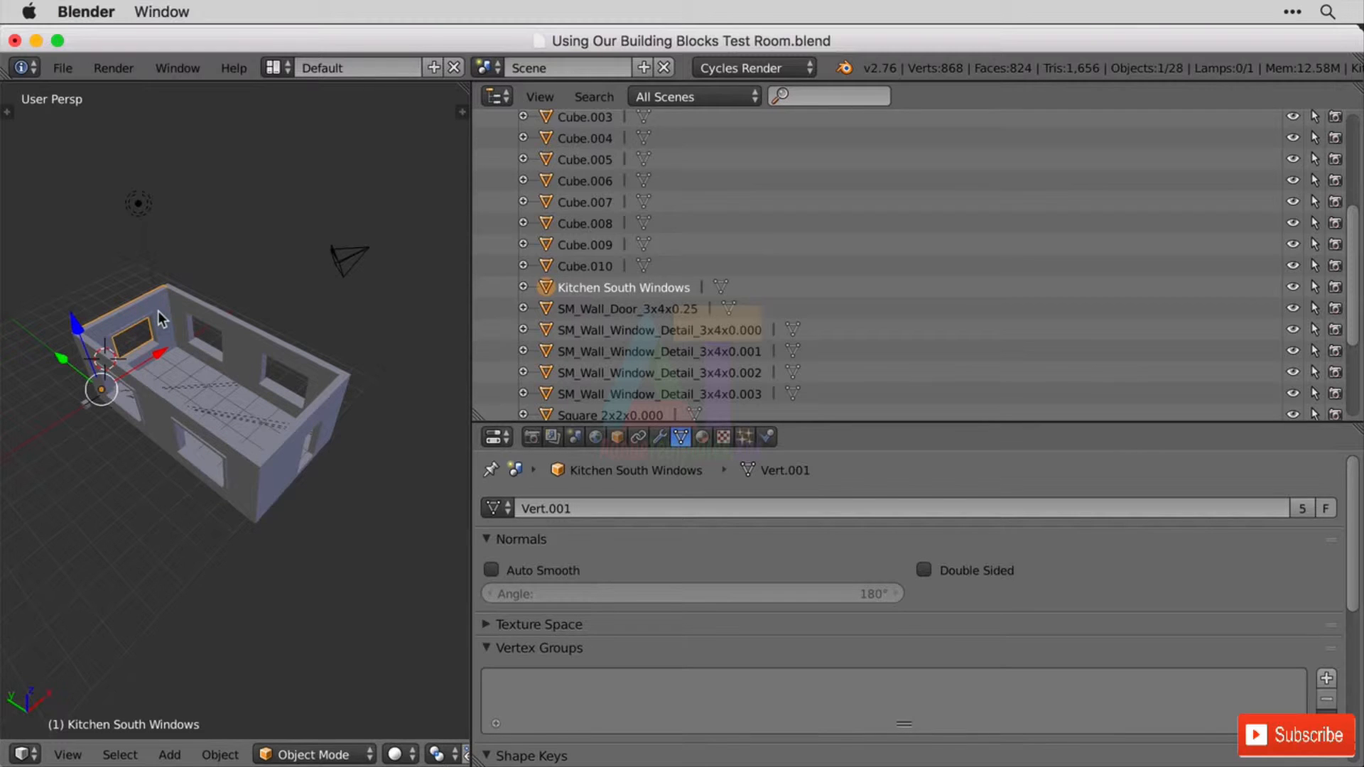
left_click(496, 509)
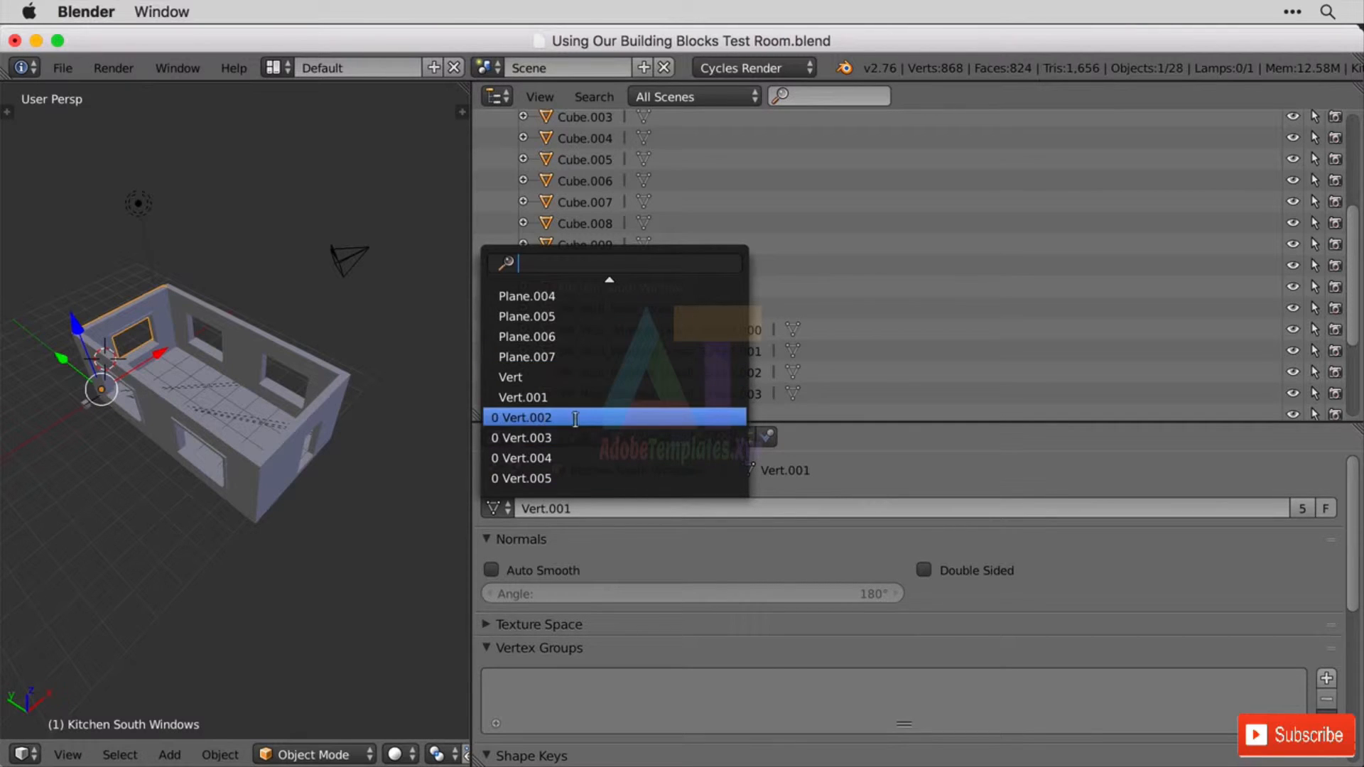
- Save the file and revert to the saved version to purge the meshes without users
left_click(63, 69)
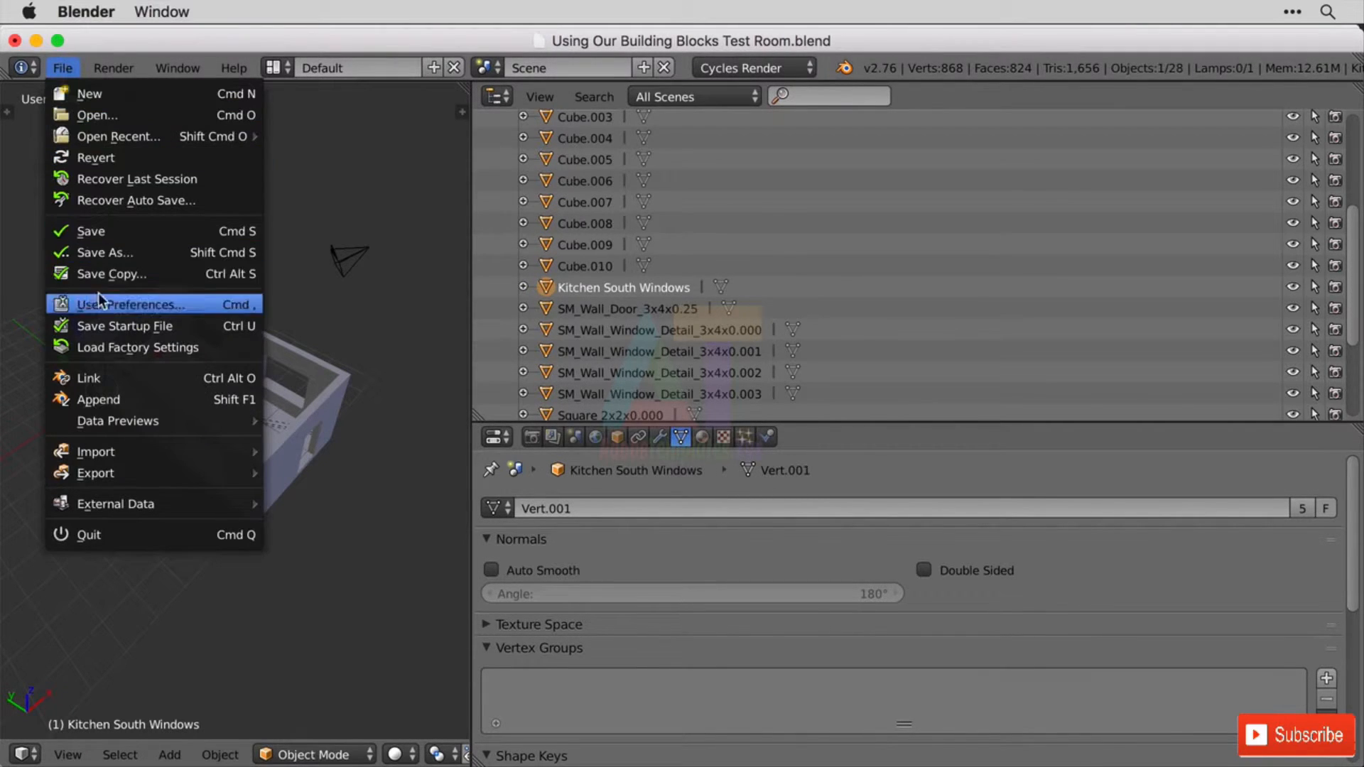
left_click(130, 234)
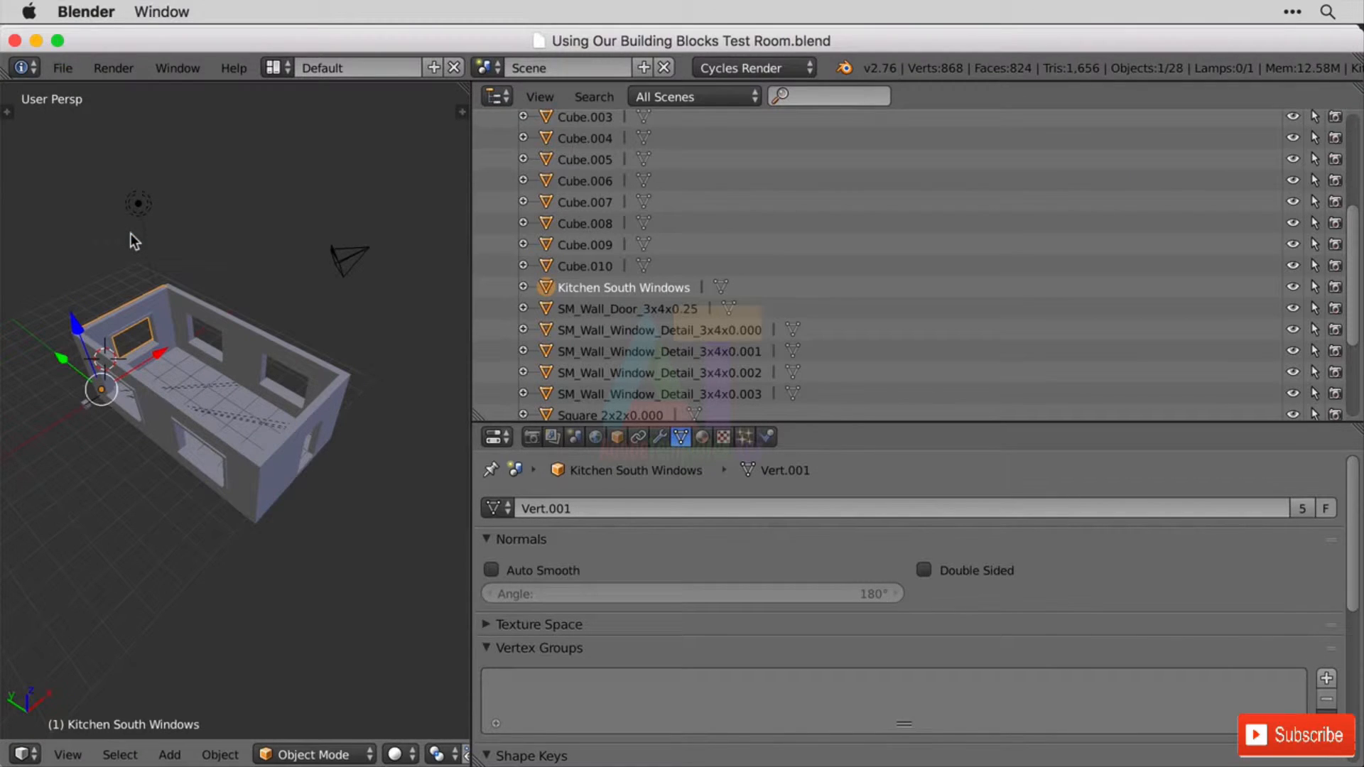
left_click(63, 68)
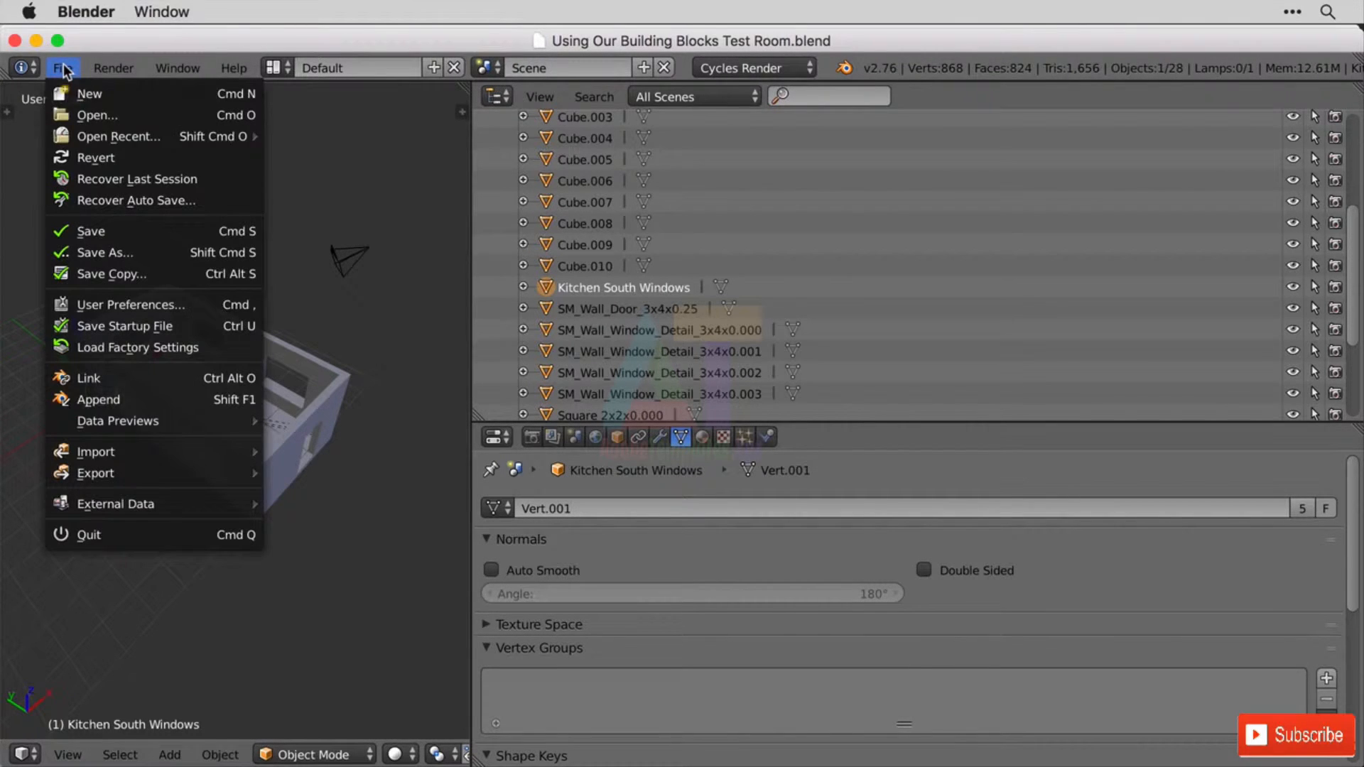
left_click(115, 157)
left_click(115, 157)
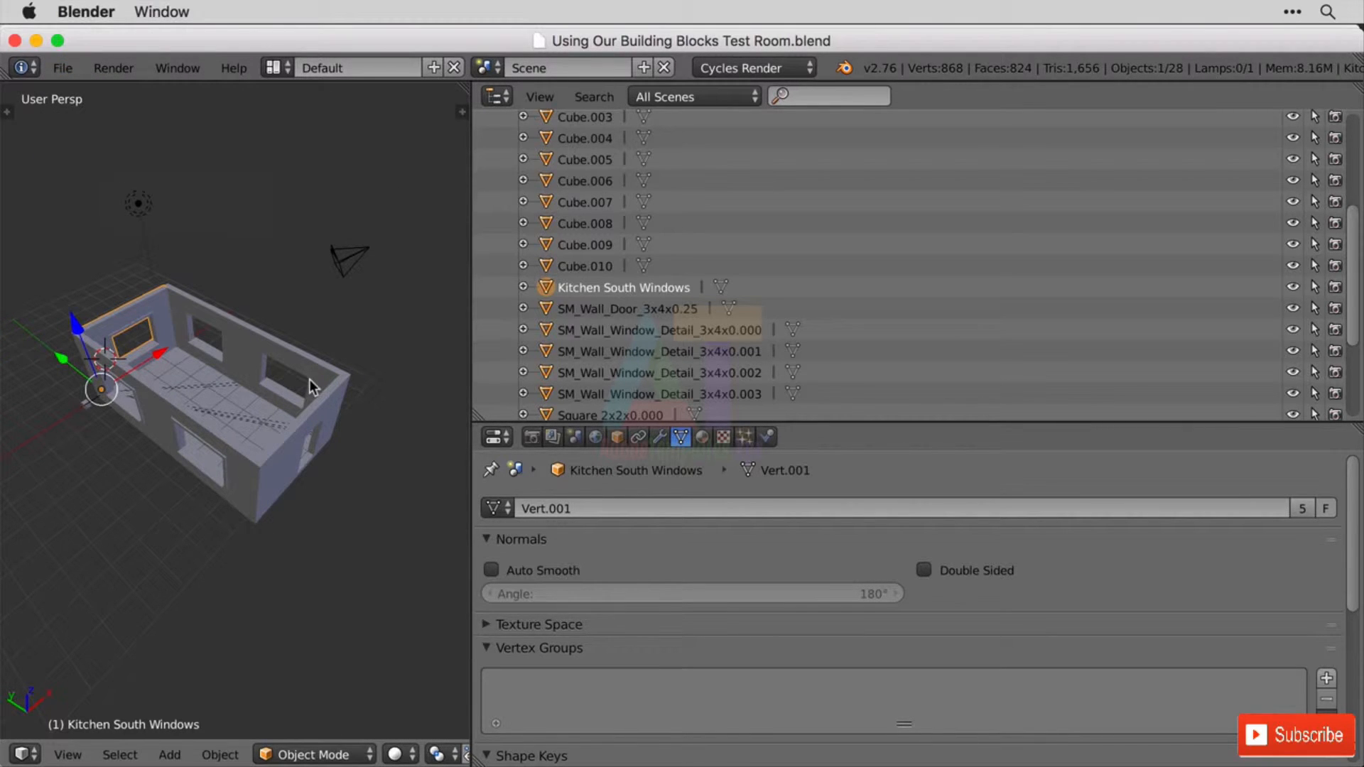
- Review the mesh datablock list and check which mesh each of the window walls uses
left_click(497, 509)
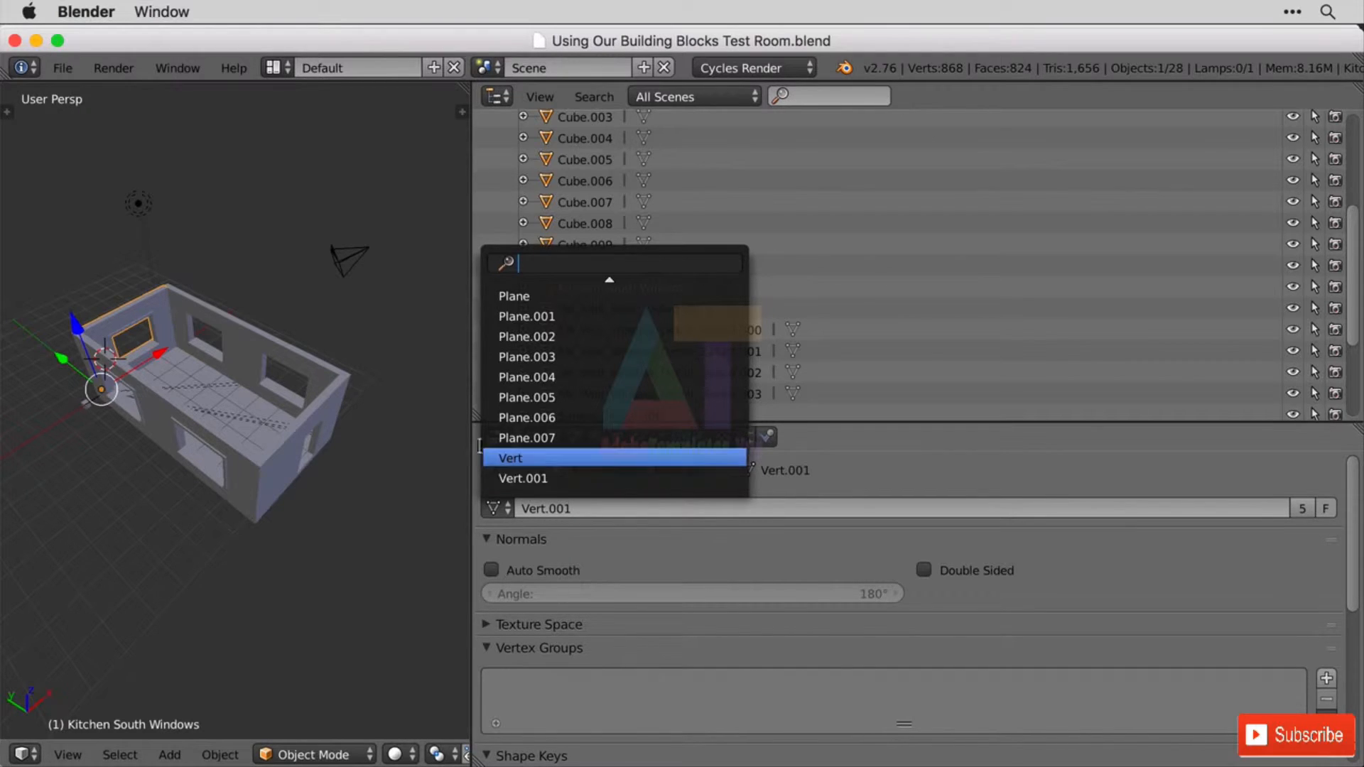
right_click(227, 328)
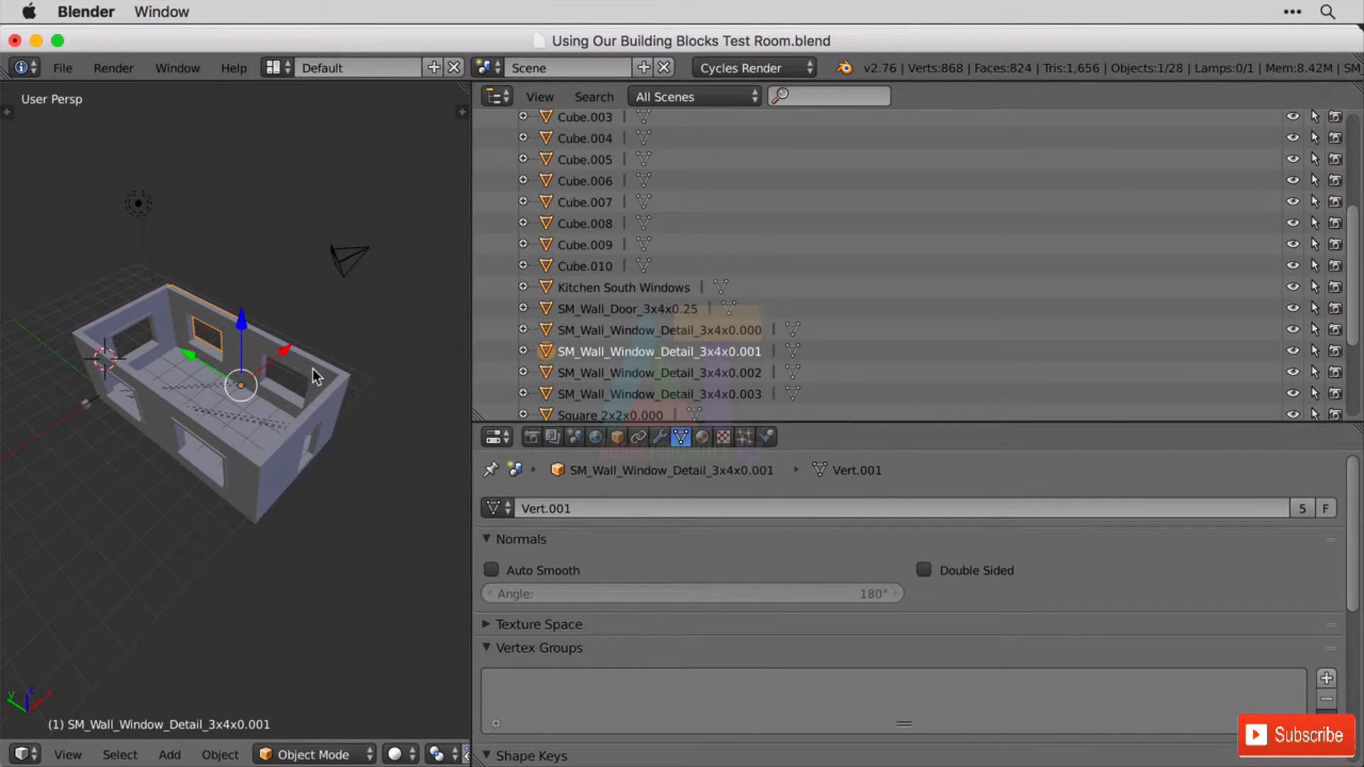
right_click(217, 436)
right_click(165, 418)
right_click(135, 382)
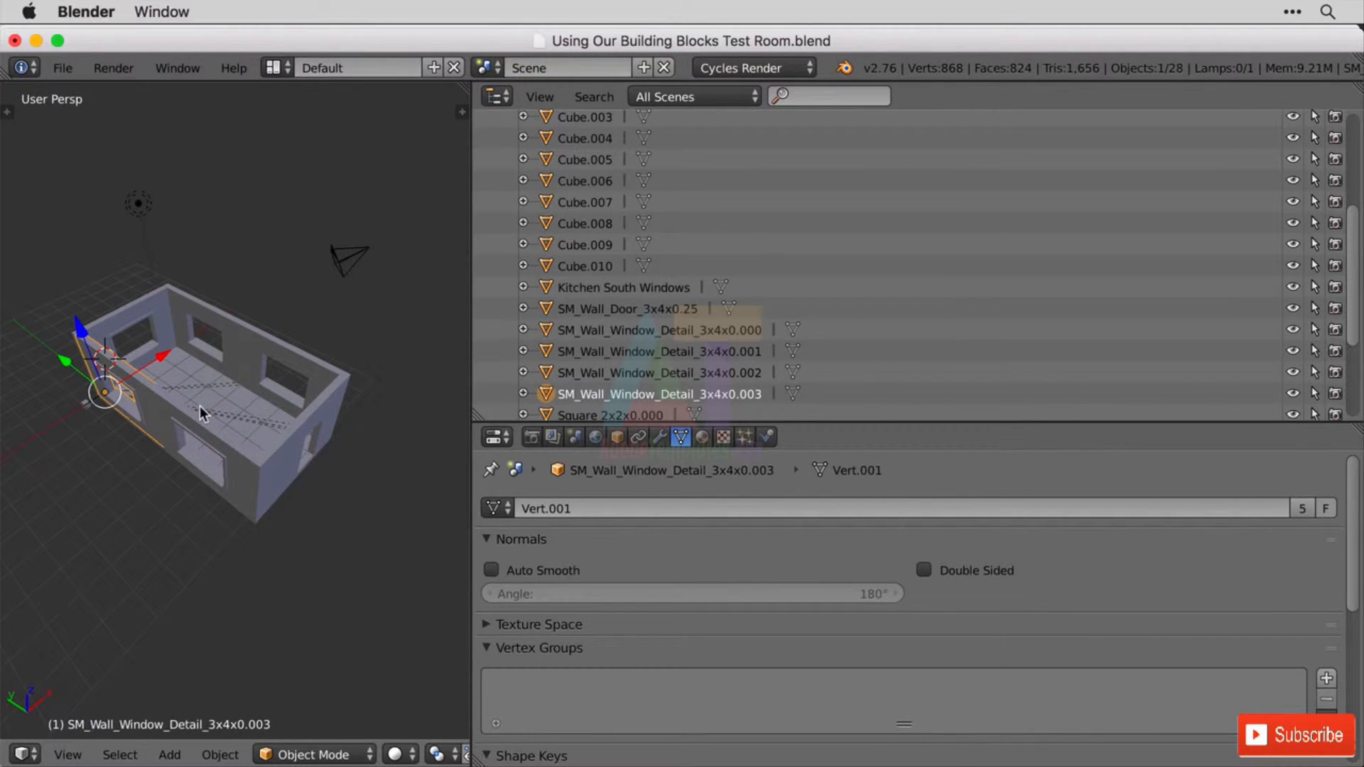
- Open SM_Wall_Window_Detail_3x4x0.003 in Edit Mode and set the selection mode to faces
key("Tab")
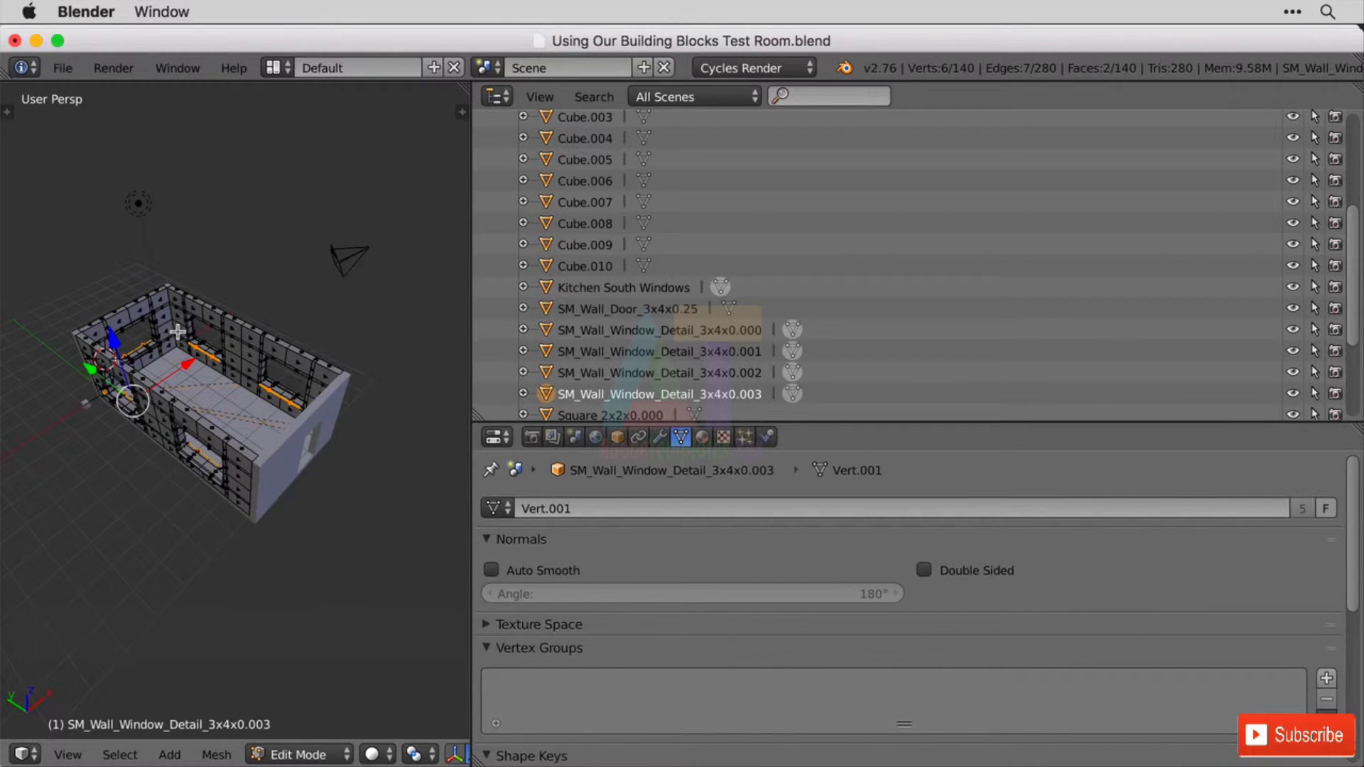
right_click(153, 403)
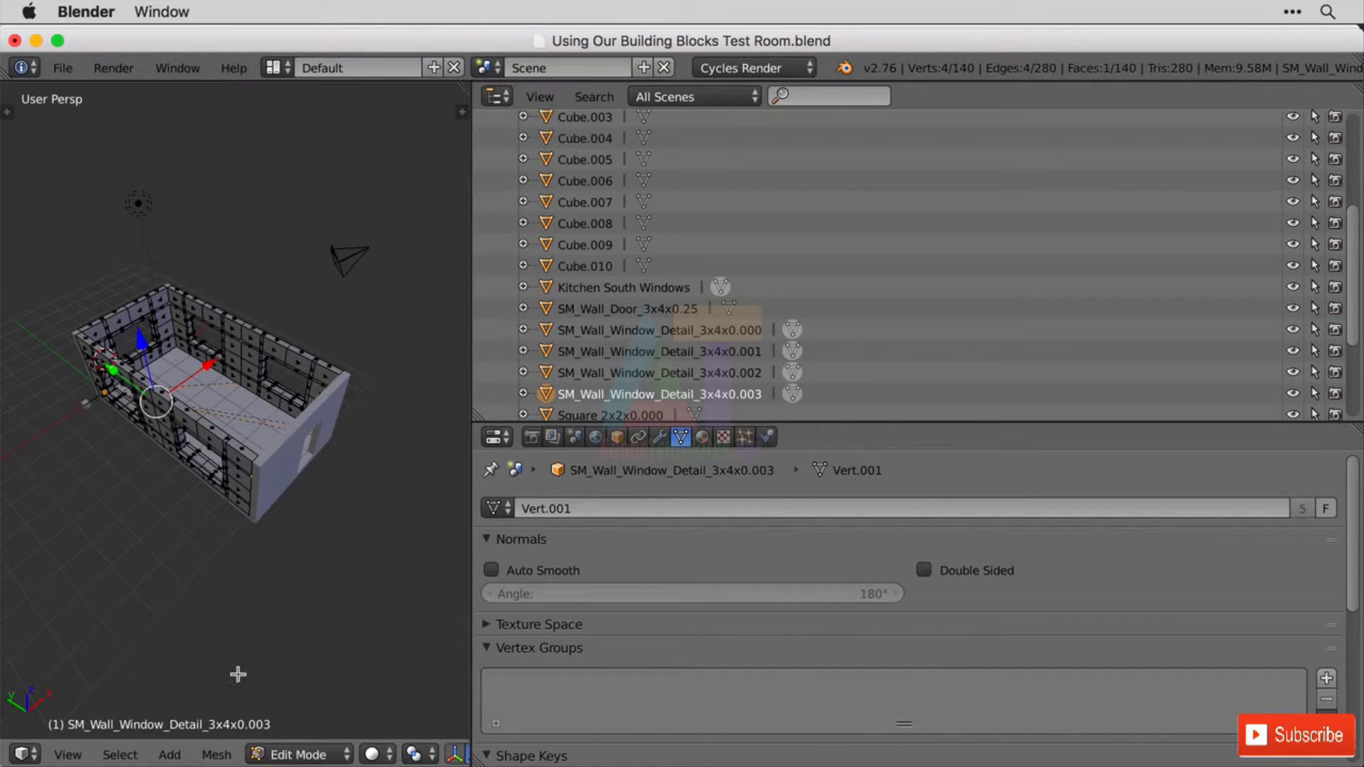
key("ctrl+Tab")
left_click(152, 482)
scroll(221, 464, "down", 2)
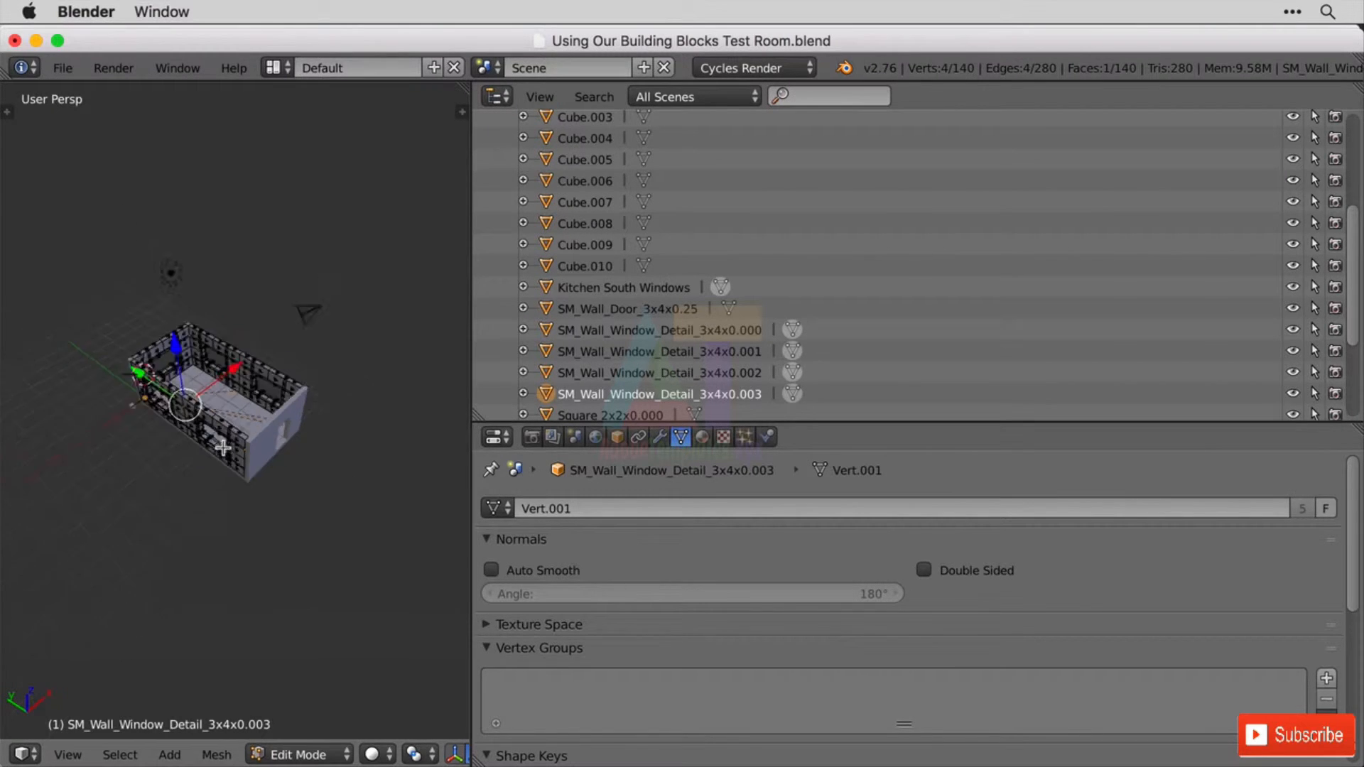
scroll(214, 457, "up", 7)
scroll(214, 457, "down", 2)
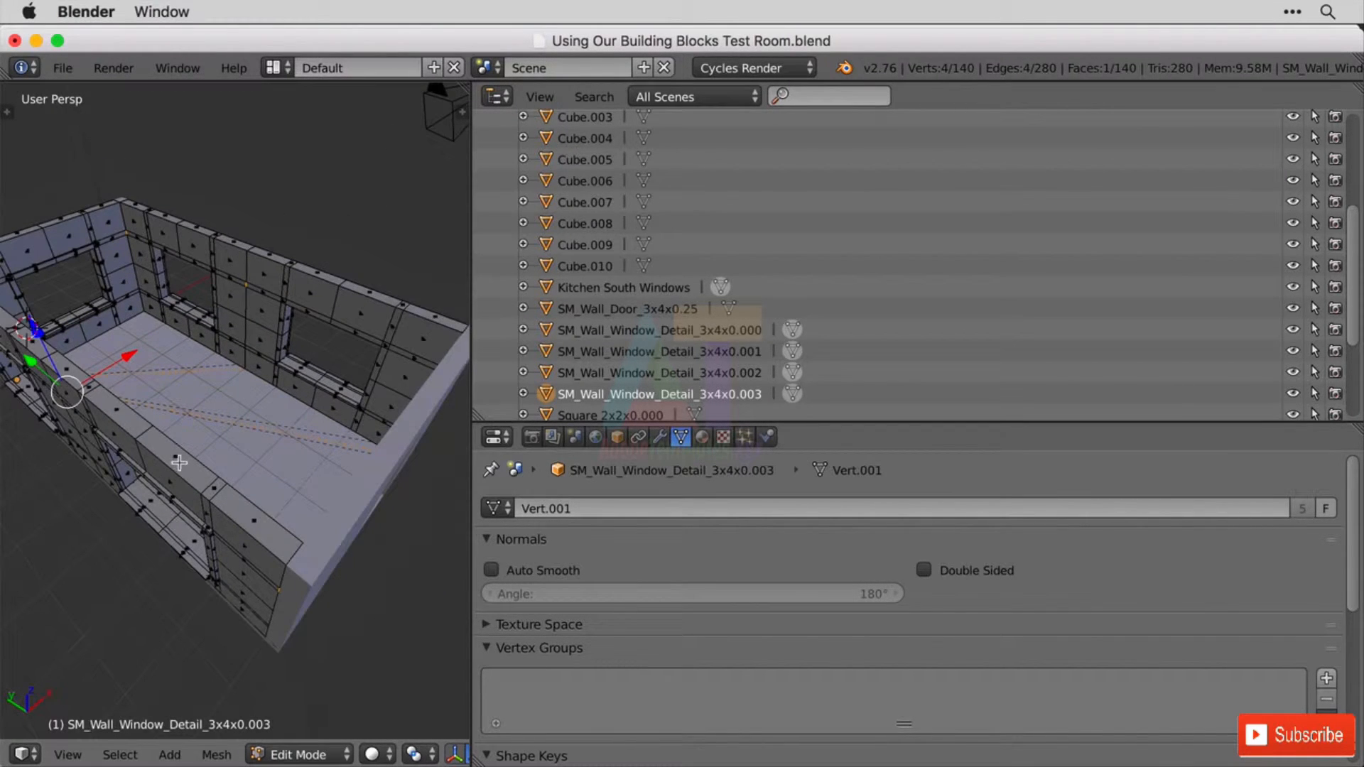
middle_click_drag(179, 483, 201, 465)
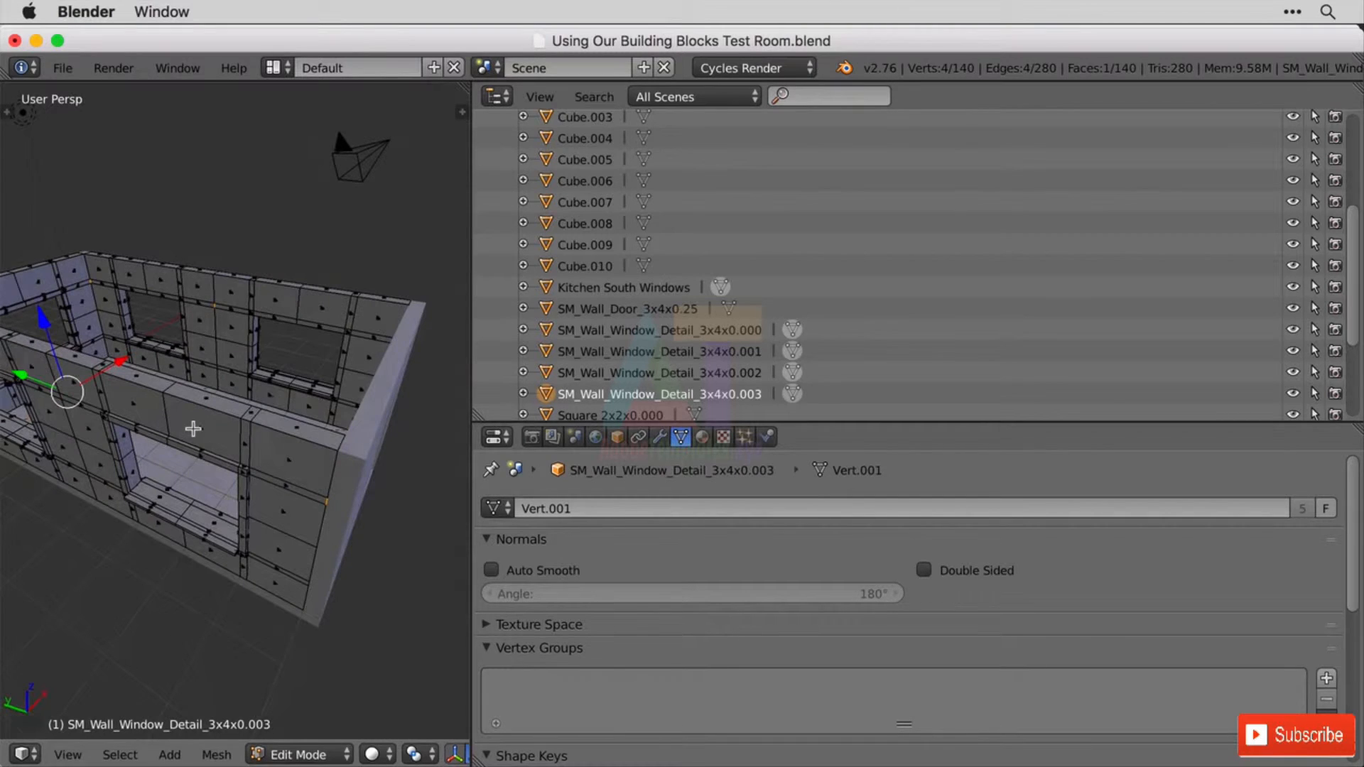
- Compare the wall in Object Mode and Edit Mode with one upper face selected to examine the mesh sharing
key("Tab")
key("Tab")
right_click(30, 373)
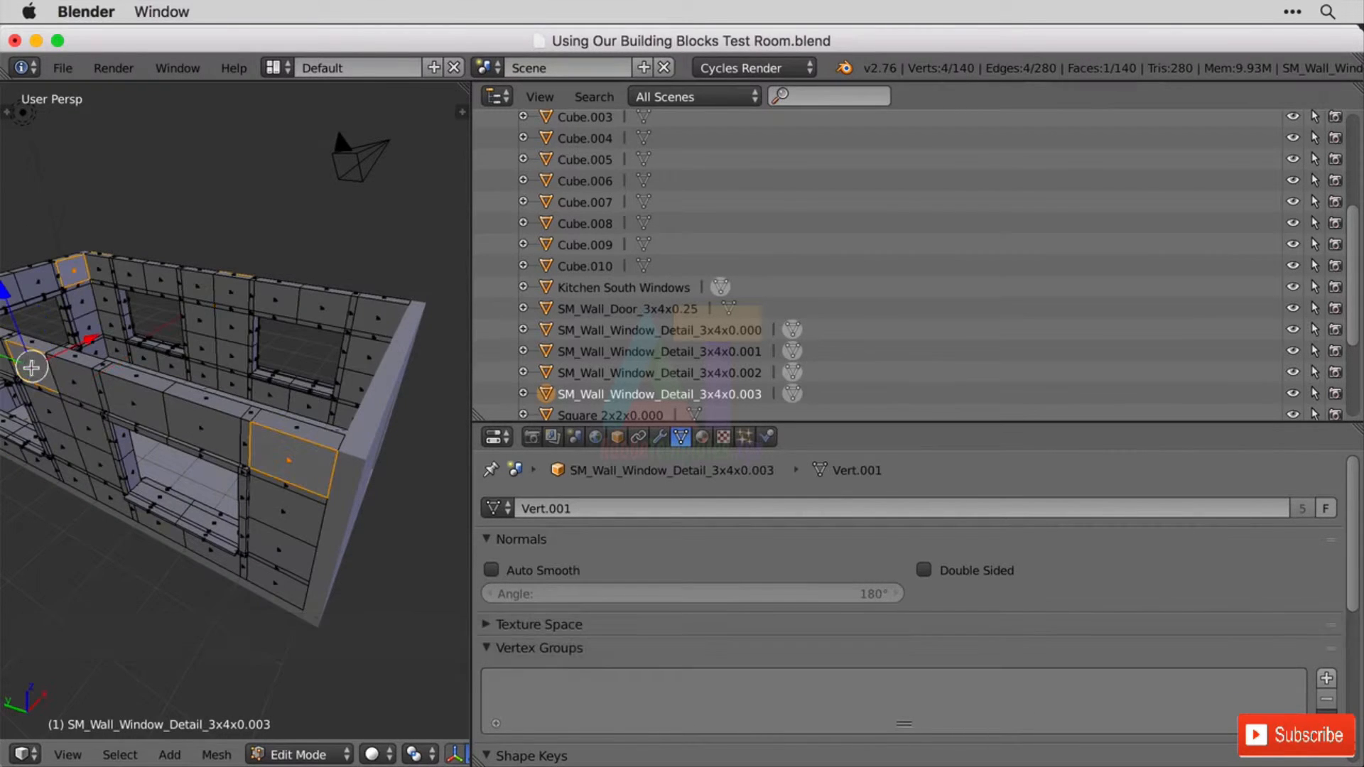
middle_click_drag(144, 458, 174, 491, "shift")
key("Tab")
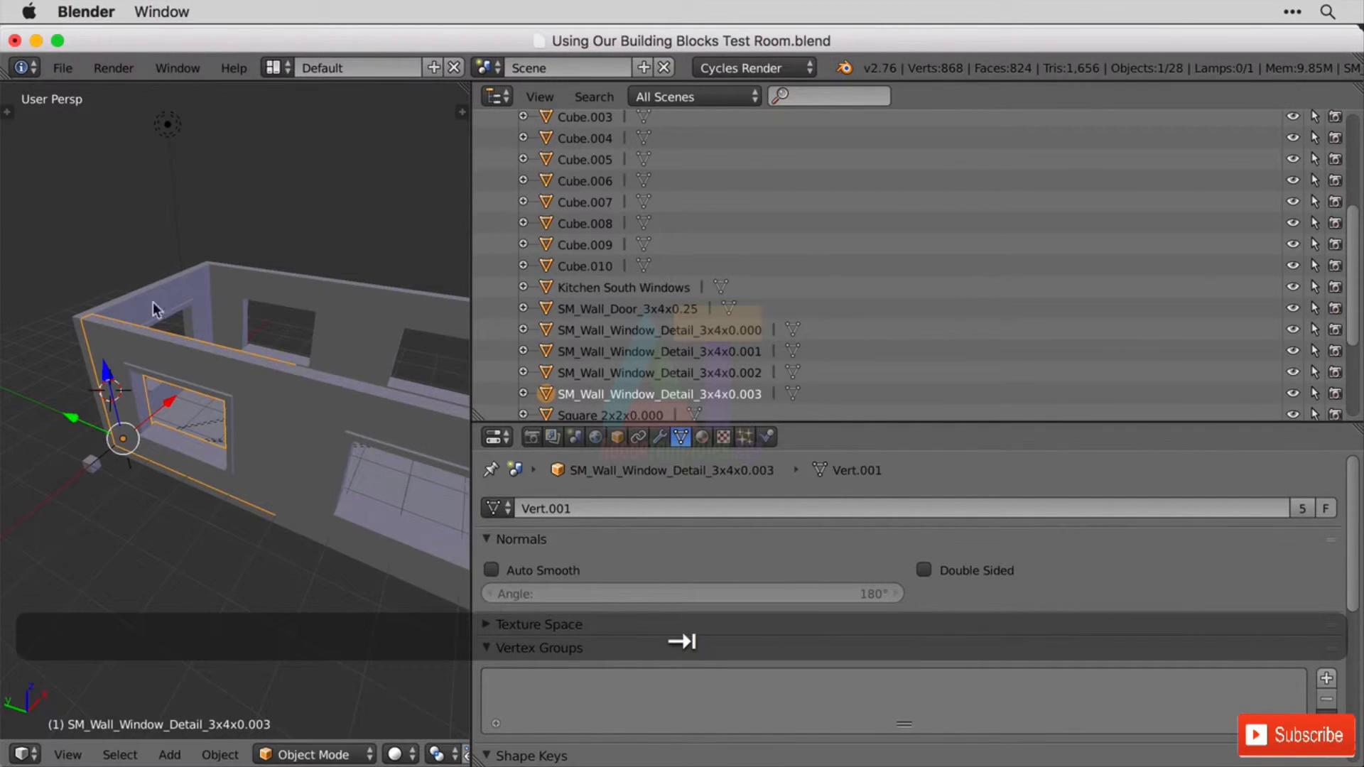
key("Tab")
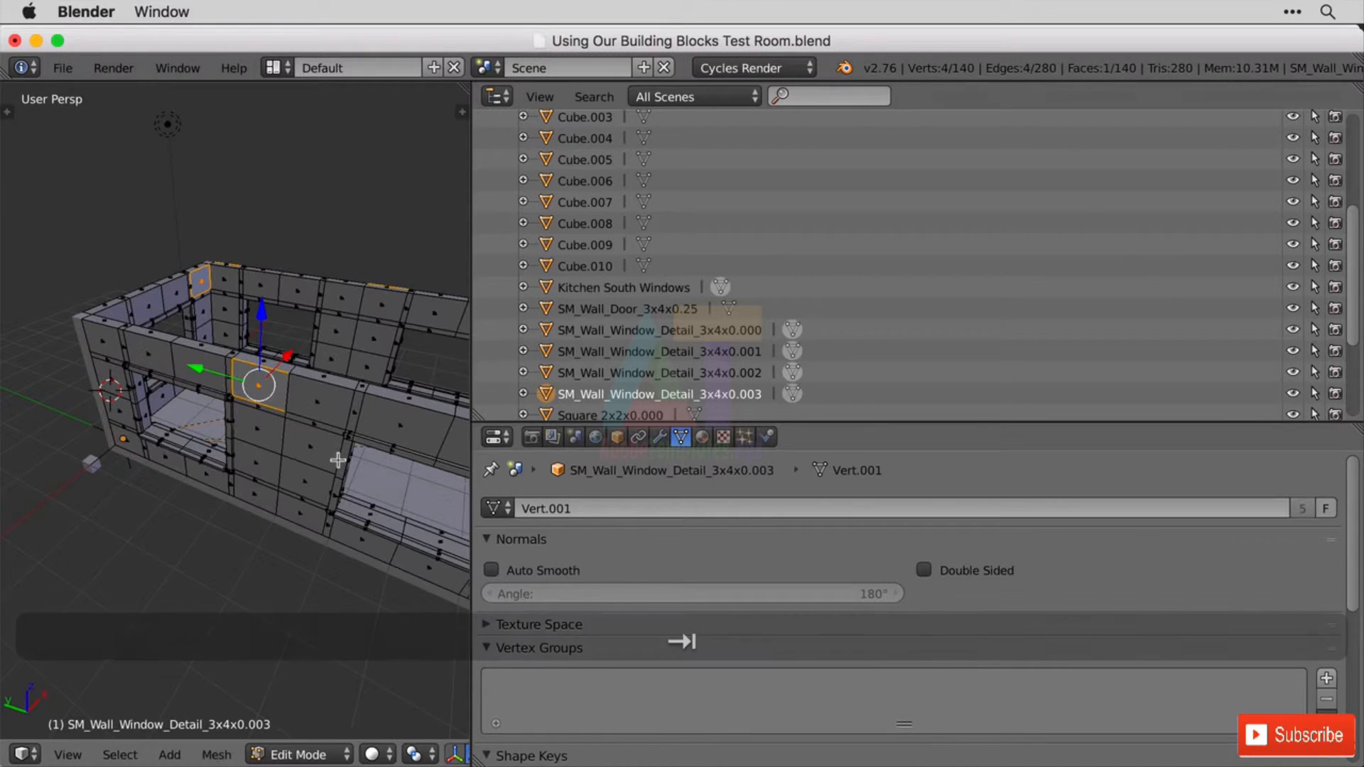
- Try extruding a face above the window by about 1 unit on the shared mesh, undo the extrusion and return to Object Mode
right_click(216, 371)
right_click(140, 349)
right_click(99, 342)
right_click(167, 350)
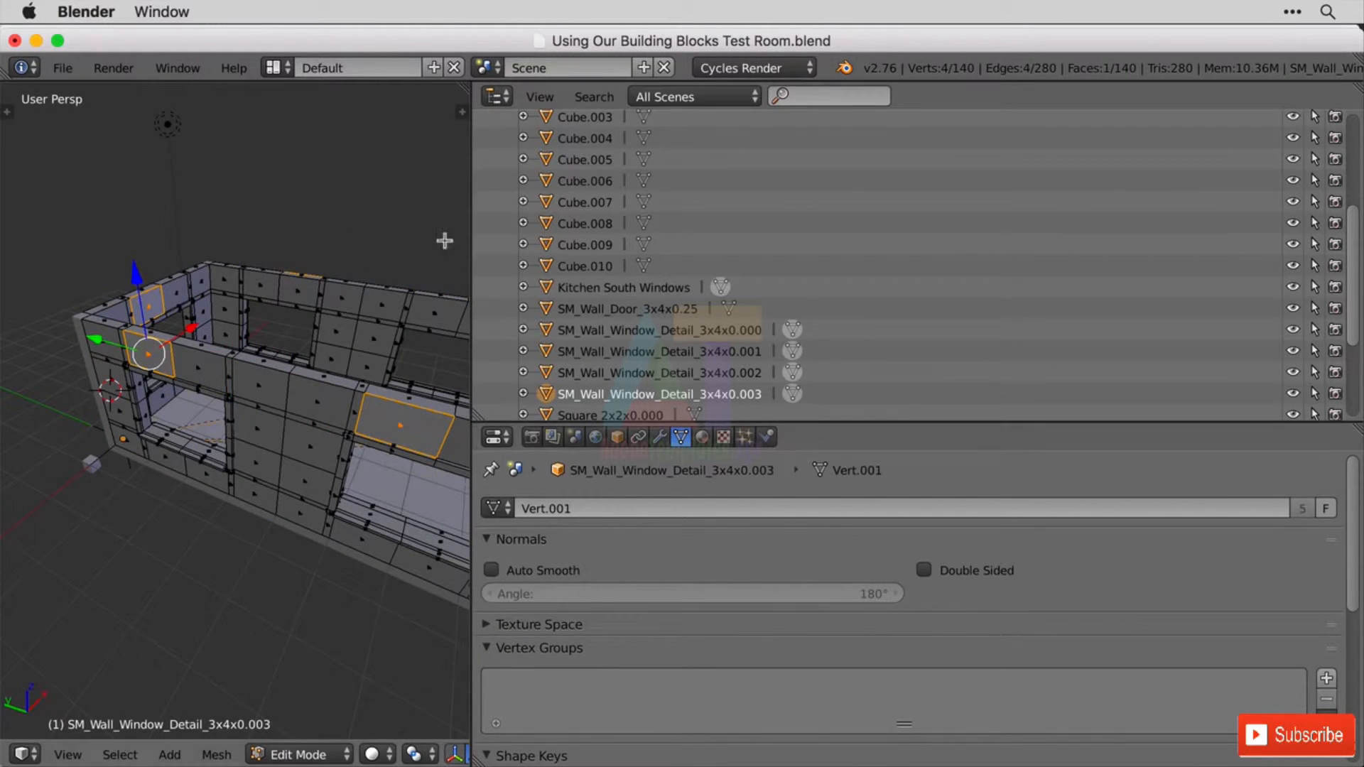
key("e")
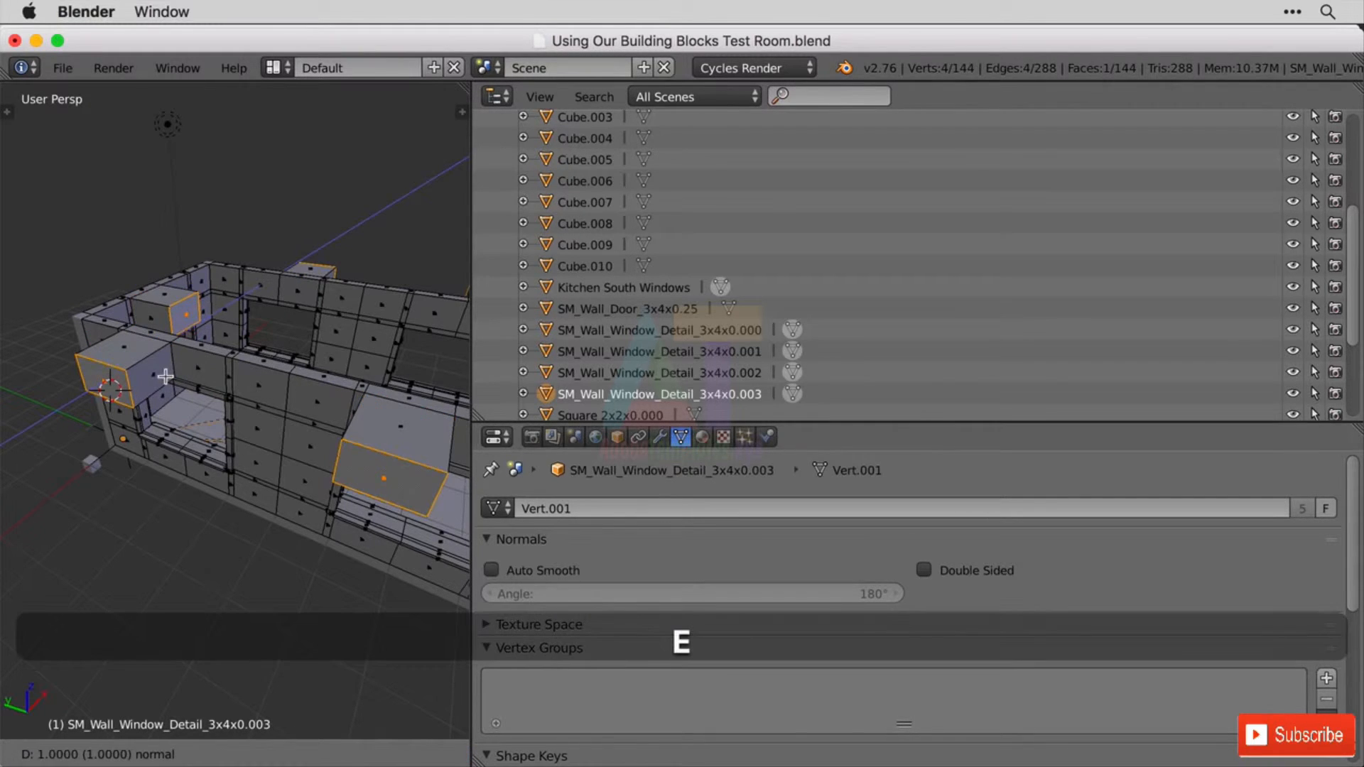
scroll(272, 404, "down", 4)
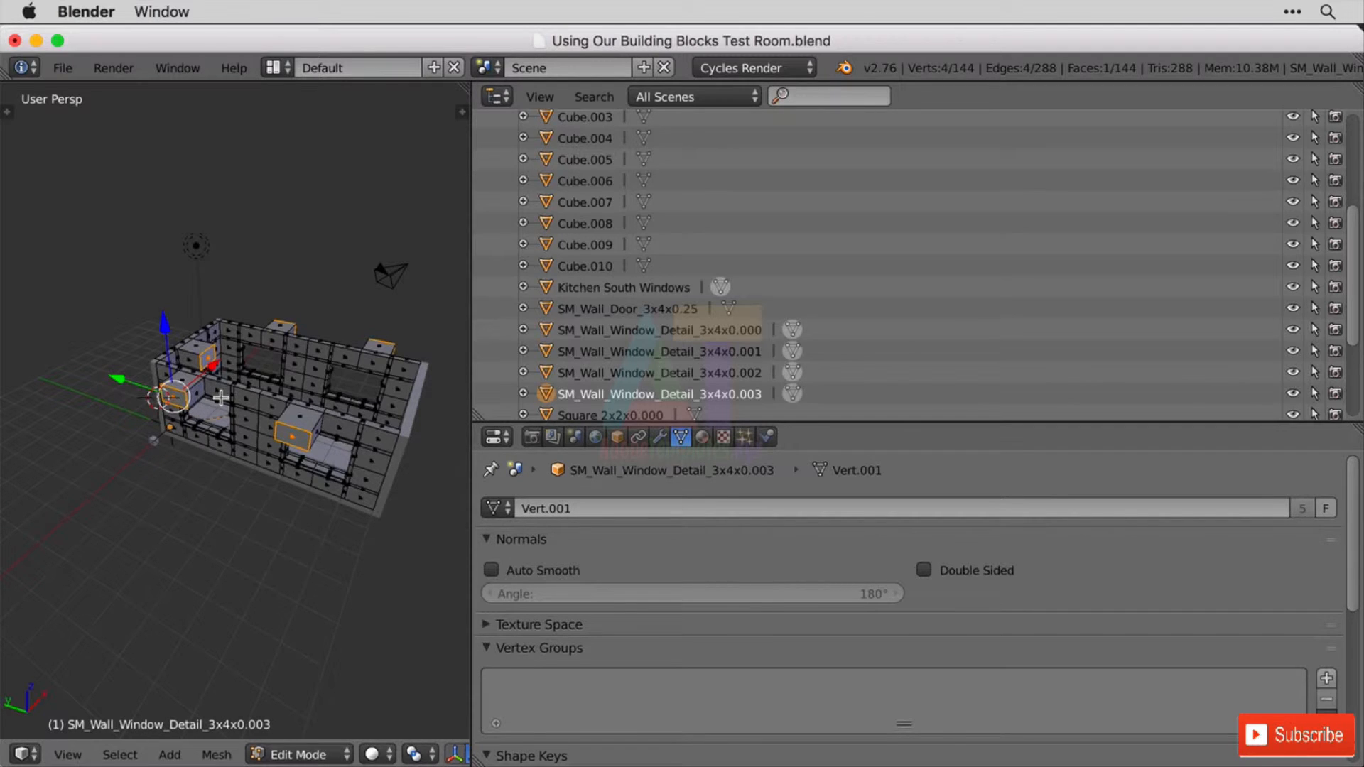
key("super+z")
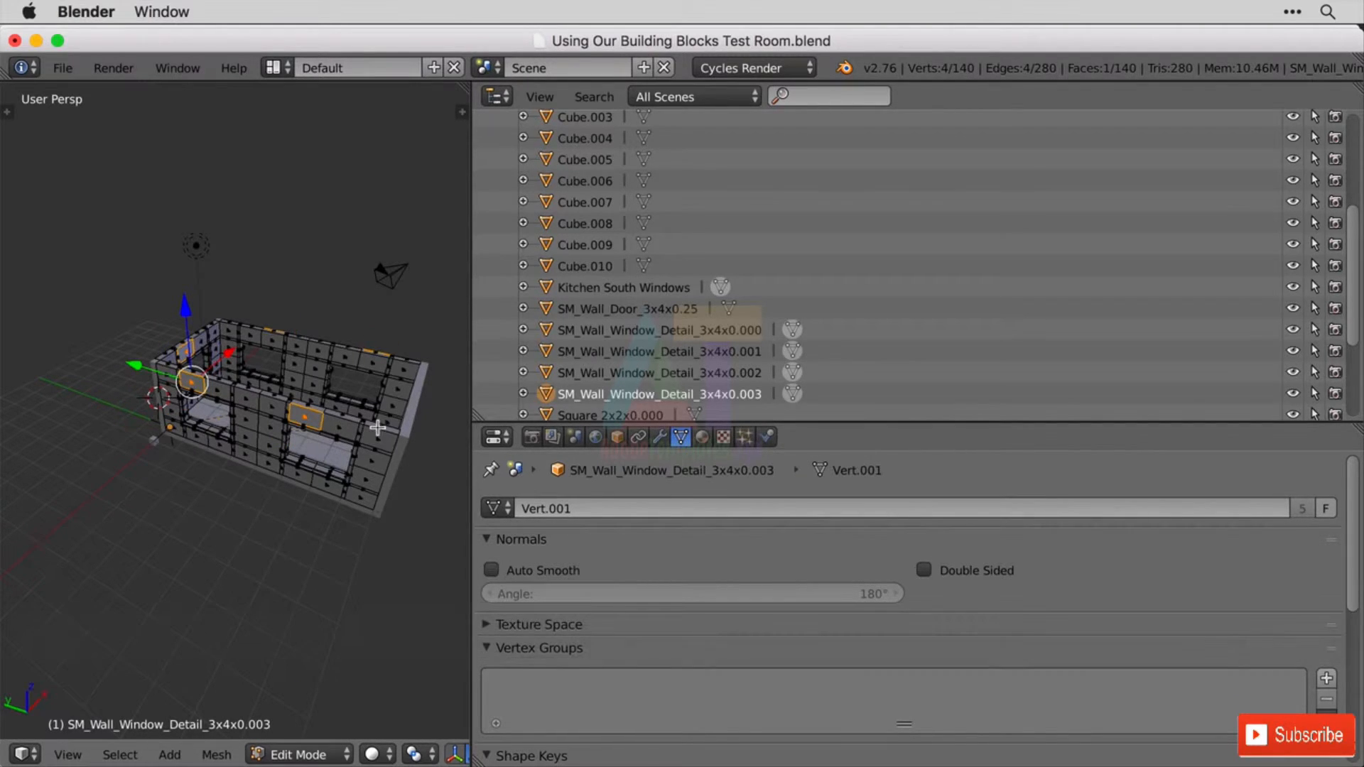
key("Tab")
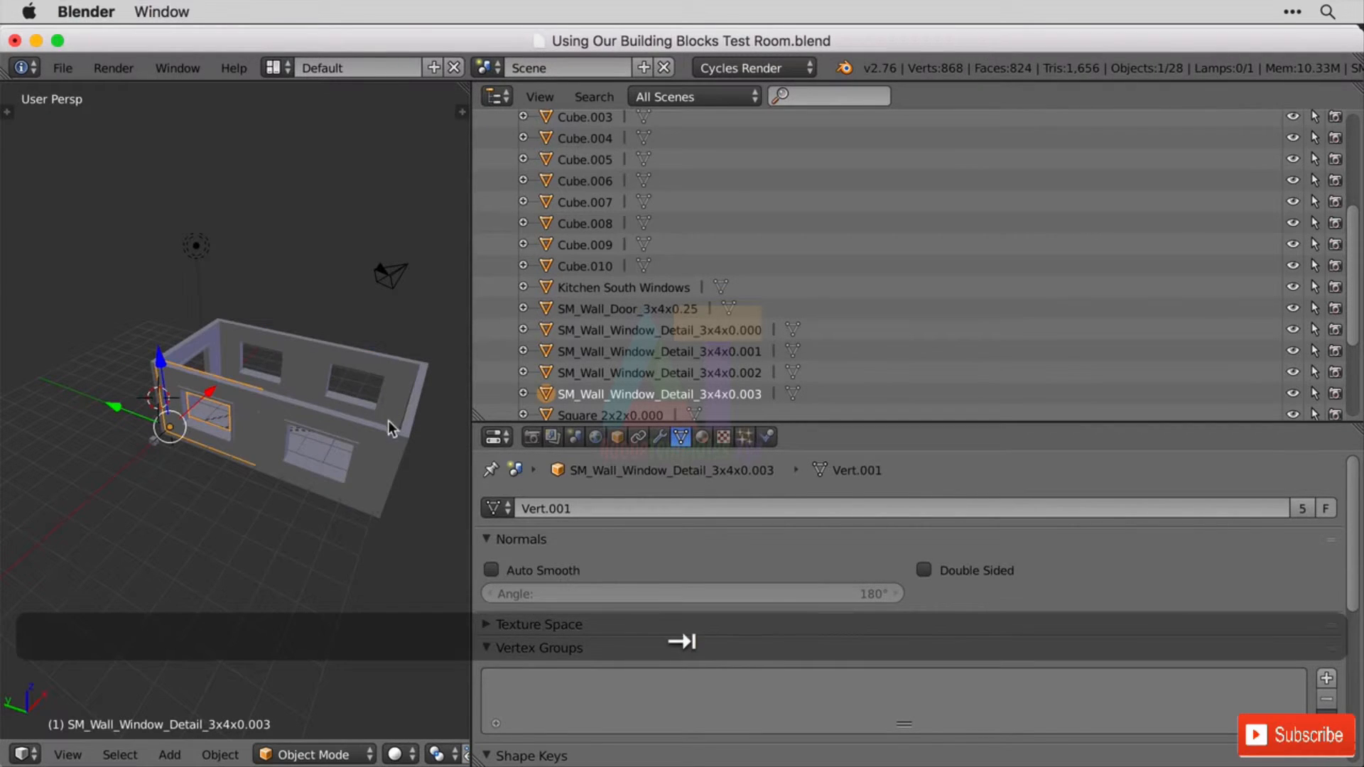
- Select wall SM_Wall_Window_Detail_3x4x0.001 and assign the door wall's mesh Vert to it
right_click(391, 359)
right_click(297, 355)
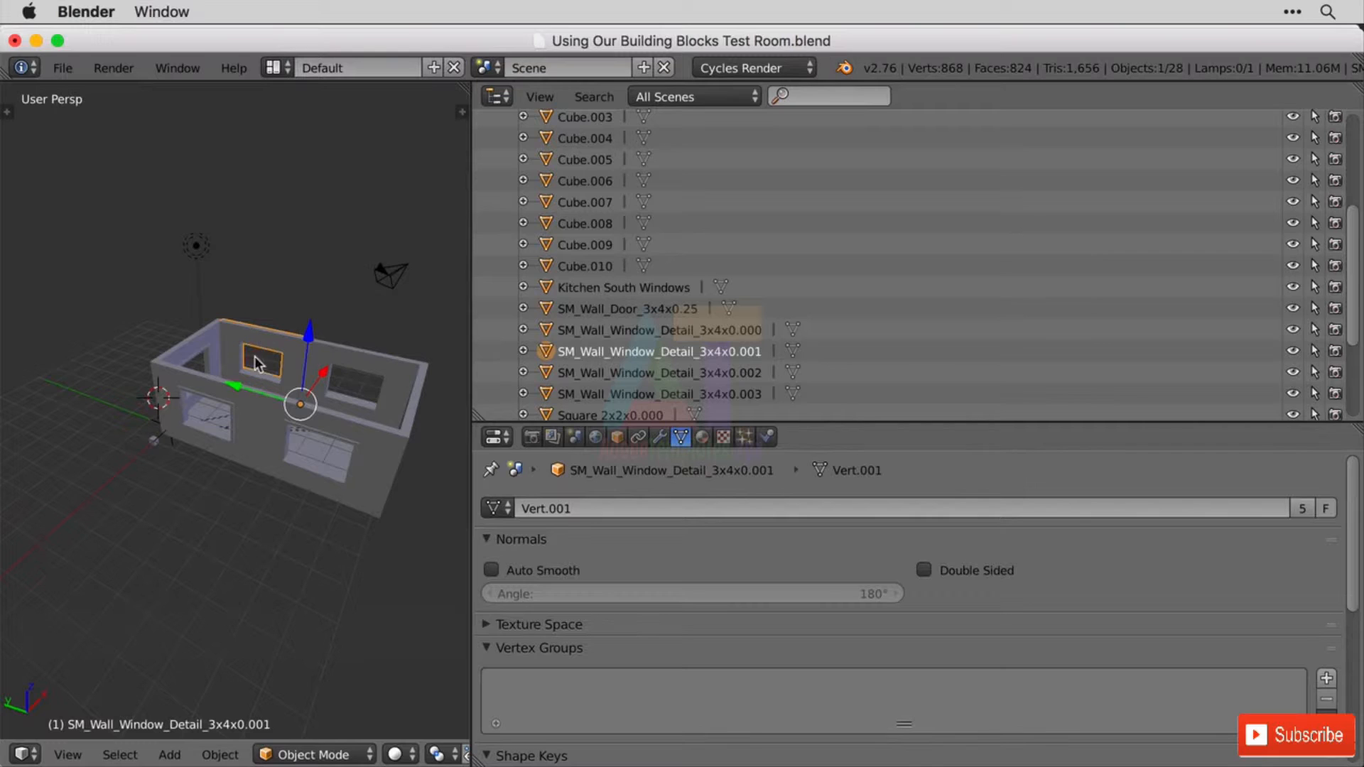
left_click(497, 509)
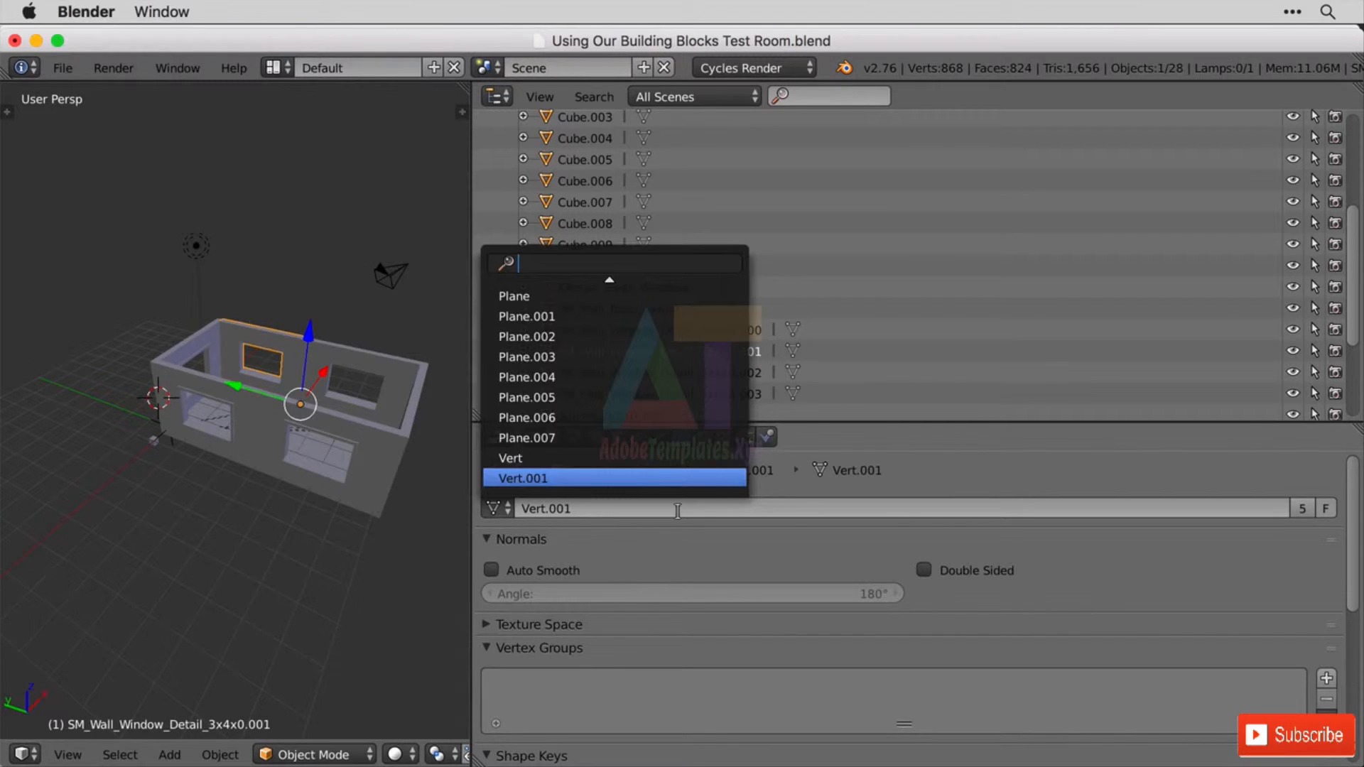
left_click(583, 458)
- Rotate SM_Wall_Window_Detail_3x4x0.001 by 90° about the global X axis so the door wall stands upright
middle_click_drag(388, 428, 211, 485)
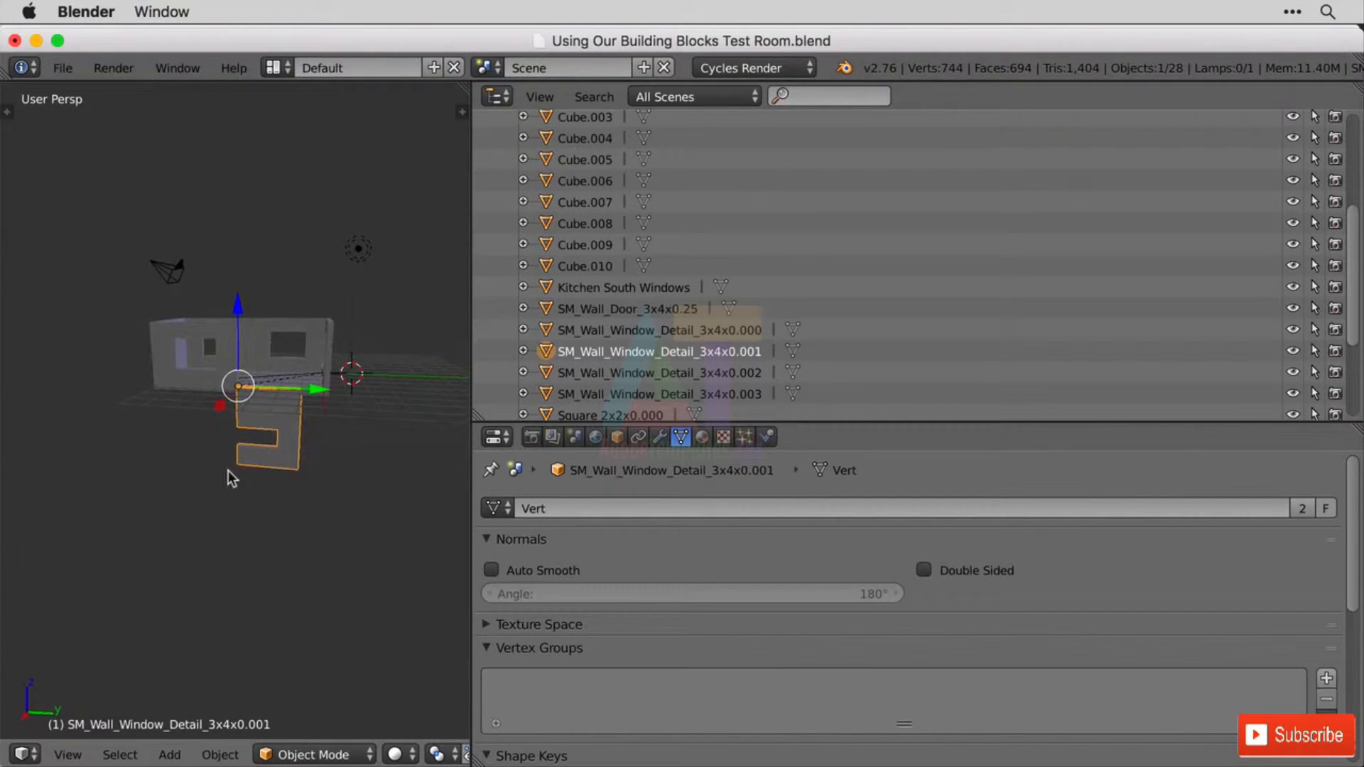
scroll(315, 296, "up", 2)
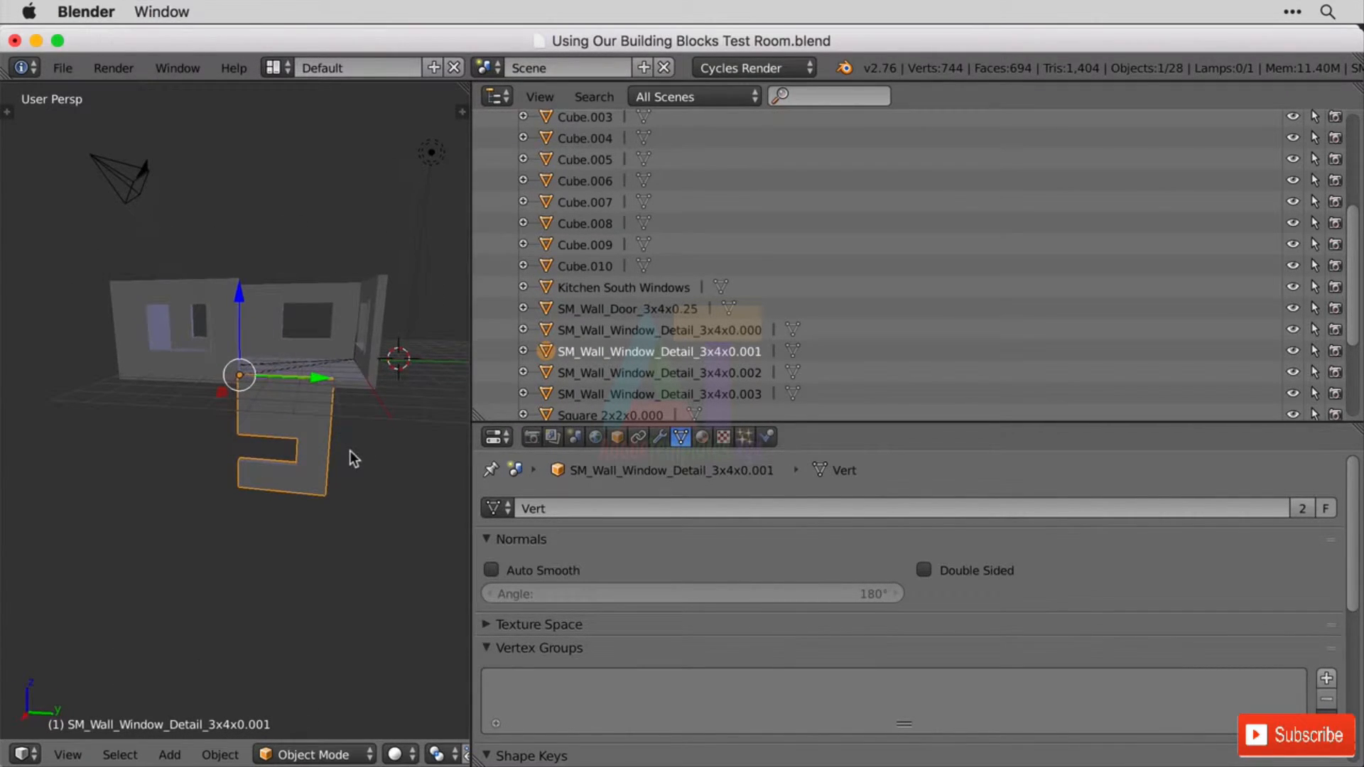
type("rx9")
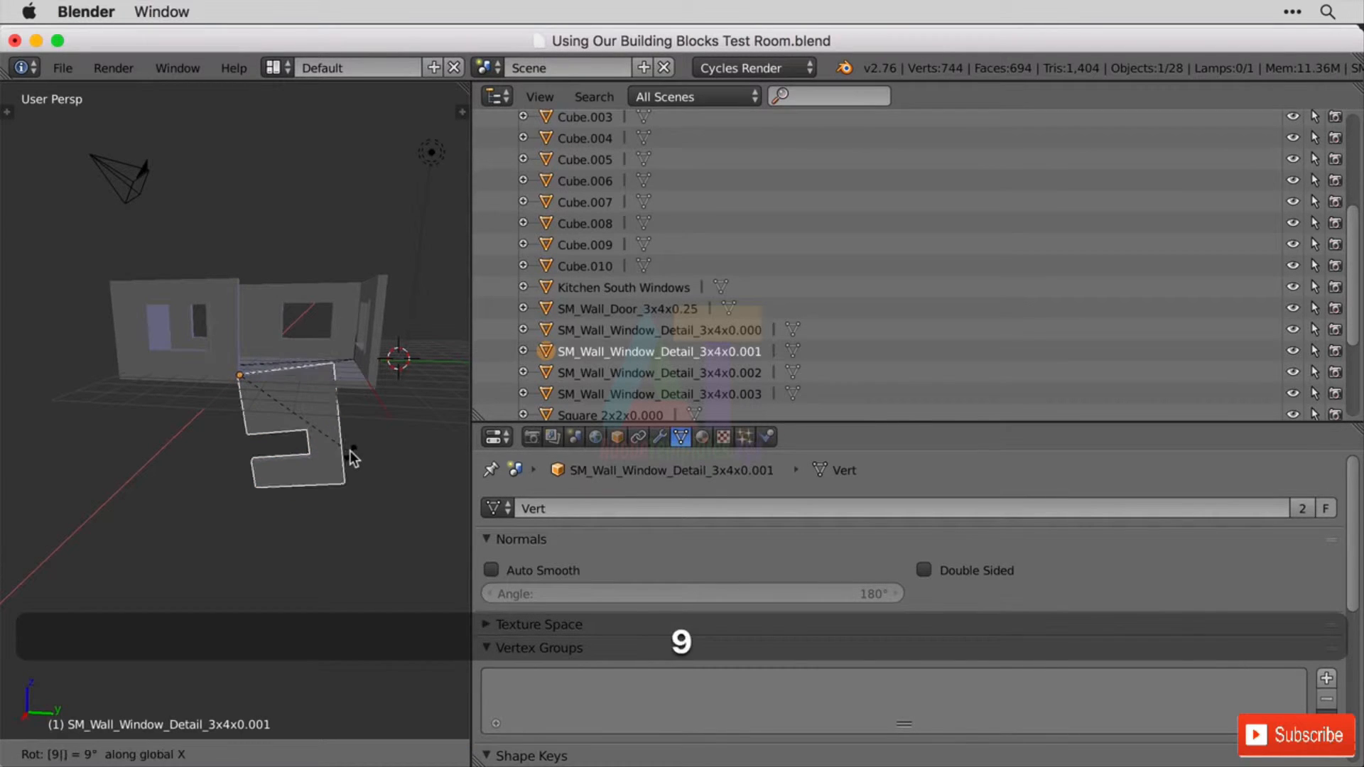
type("0")
key("Return")
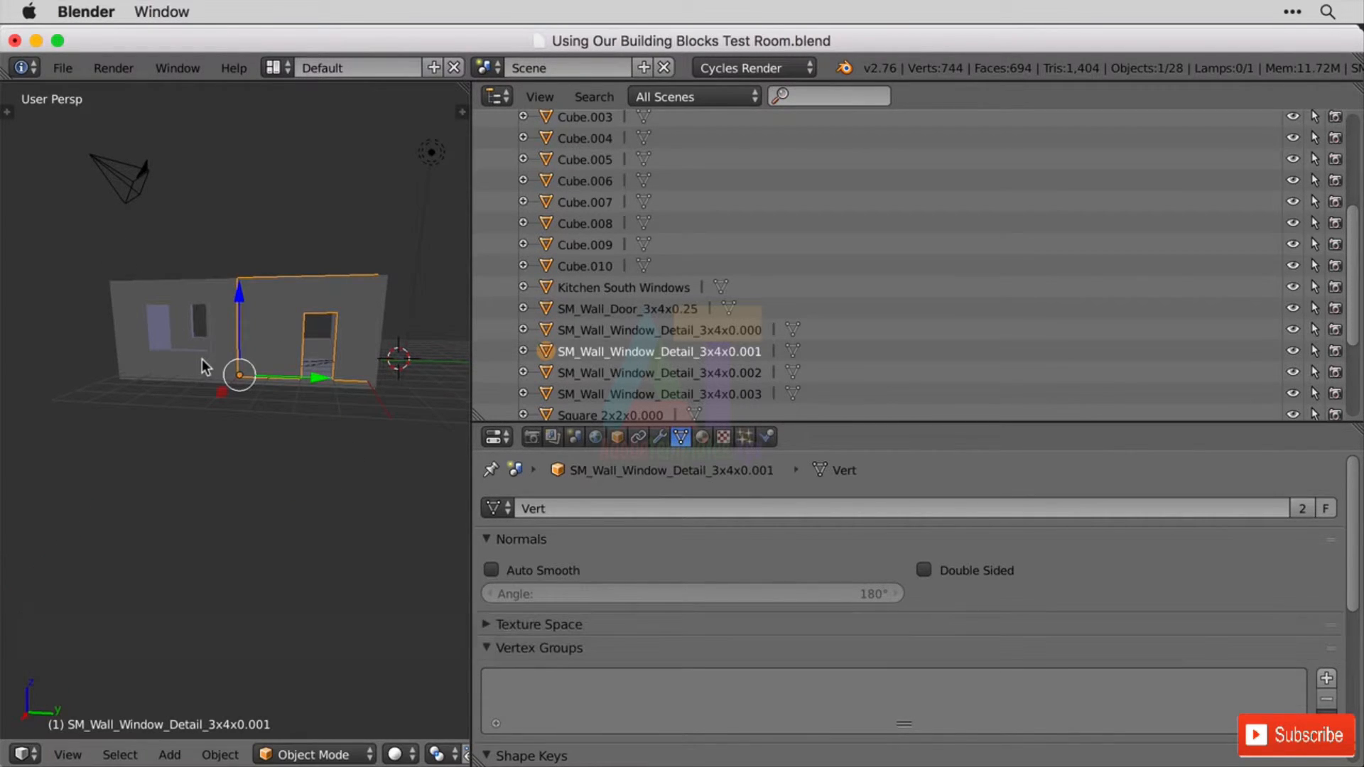
middle_click_drag(144, 313, 343, 342)
middle_click_drag(402, 468, 150, 446, "shift")
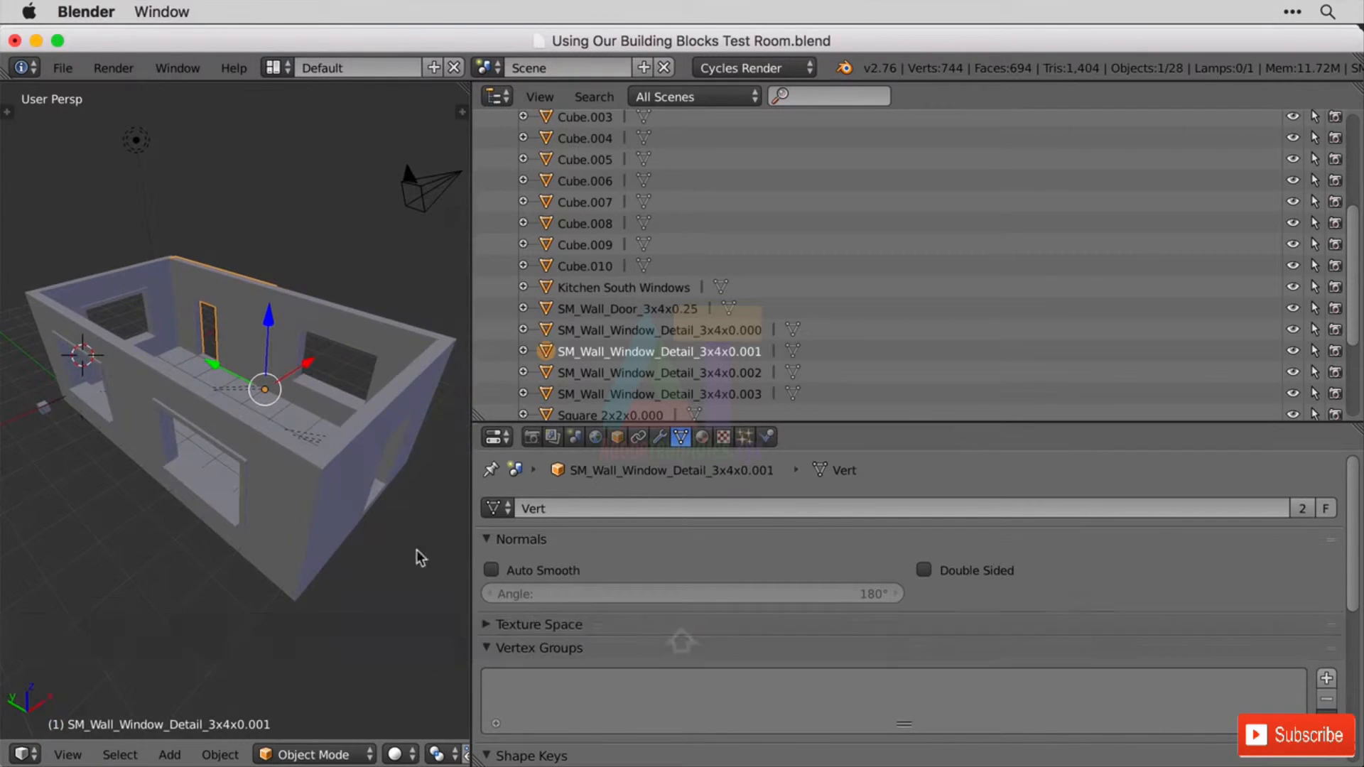
mouse_move(192, 369)
middle_mouse_down()
mouse_move(222, 381)
mouse_move(195, 381)
middle_mouse_up()
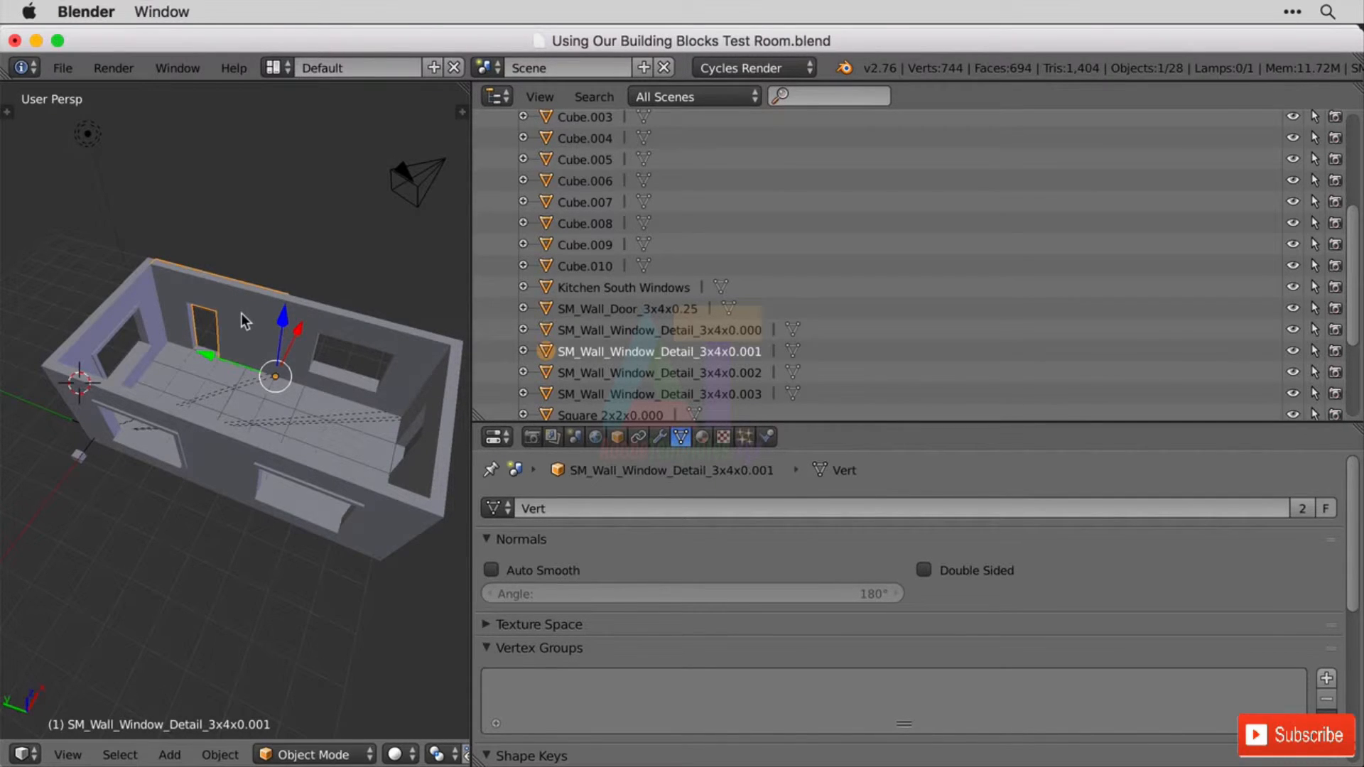
- Check the mesh datablocks of the door wall, window wall SM_Wall_Window_Detail_3x4x0.000, a floor square, the corner post and the base strip
right_click(445, 473)
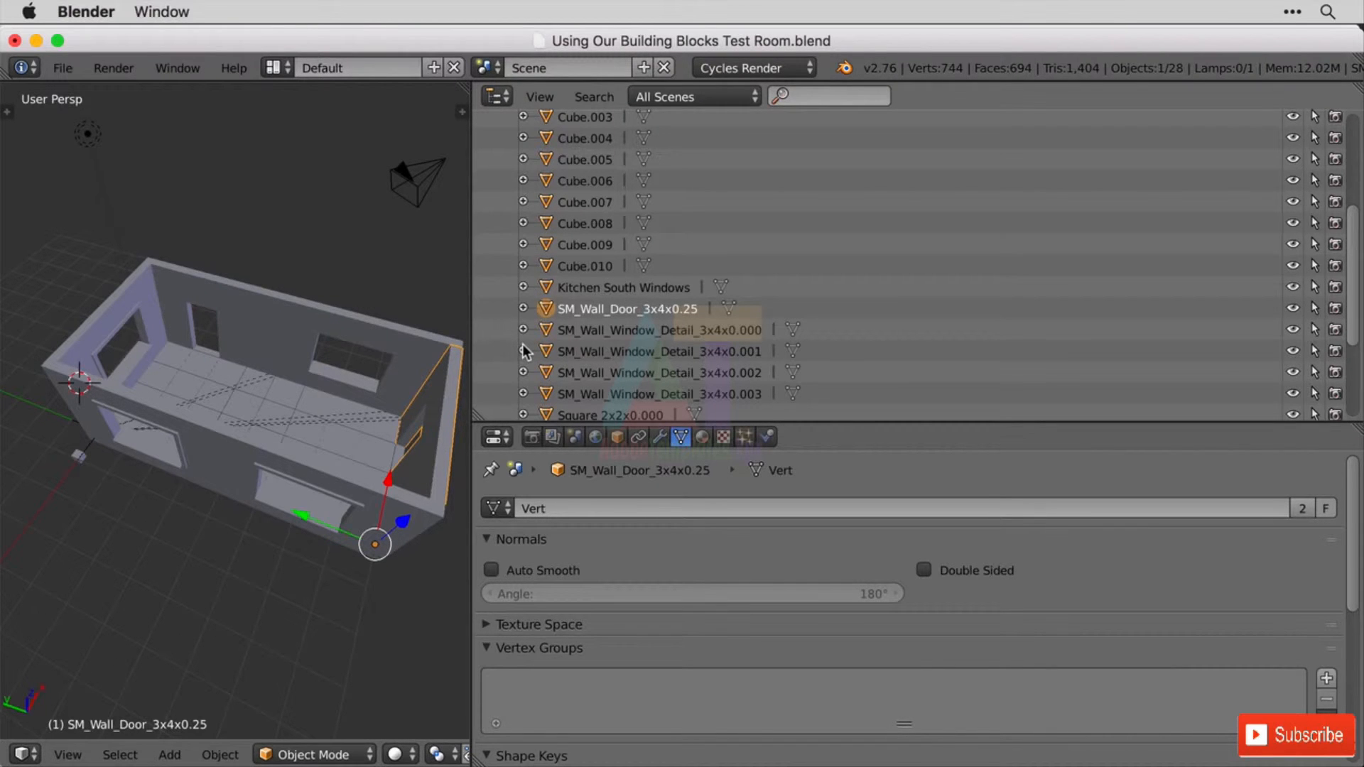
middle_click_drag(420, 492, 361, 471)
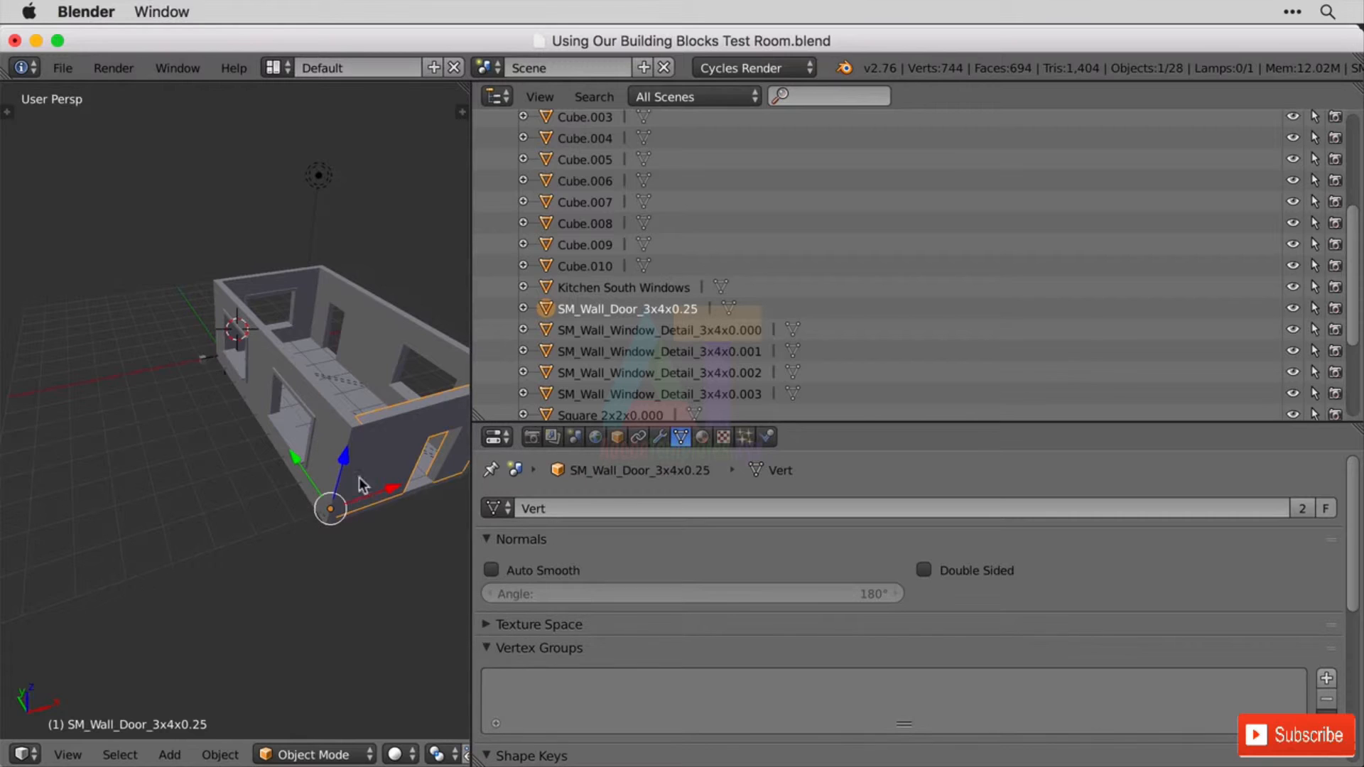
middle_click_drag(355, 491, 278, 514)
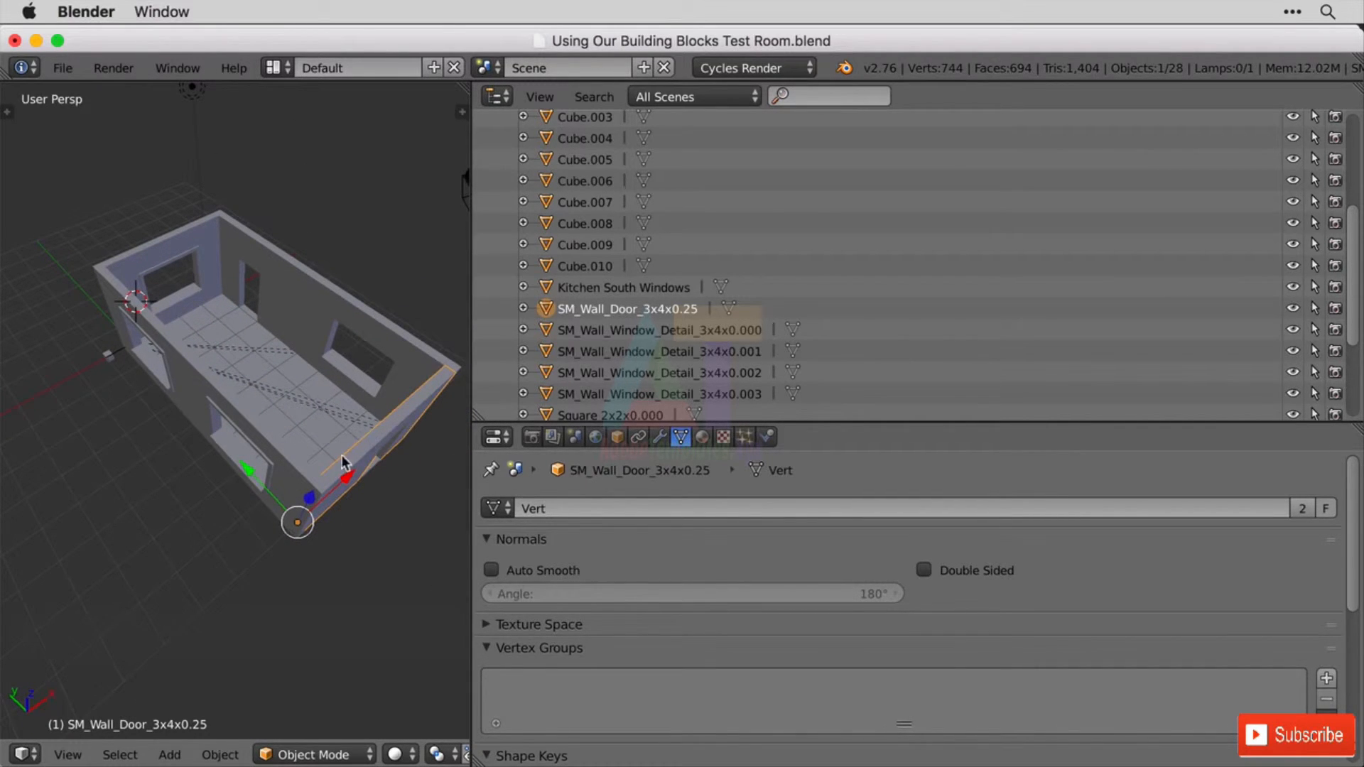
right_click(311, 307)
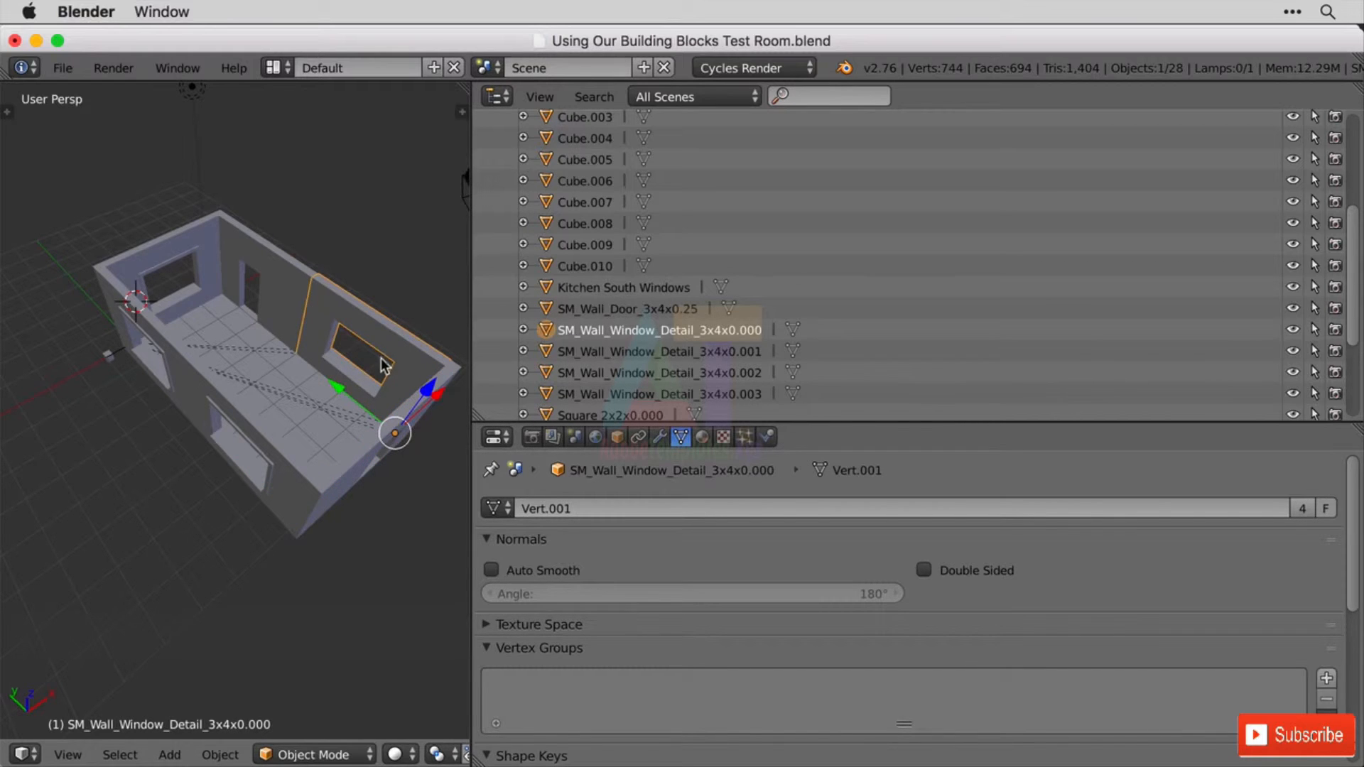
right_click(318, 426)
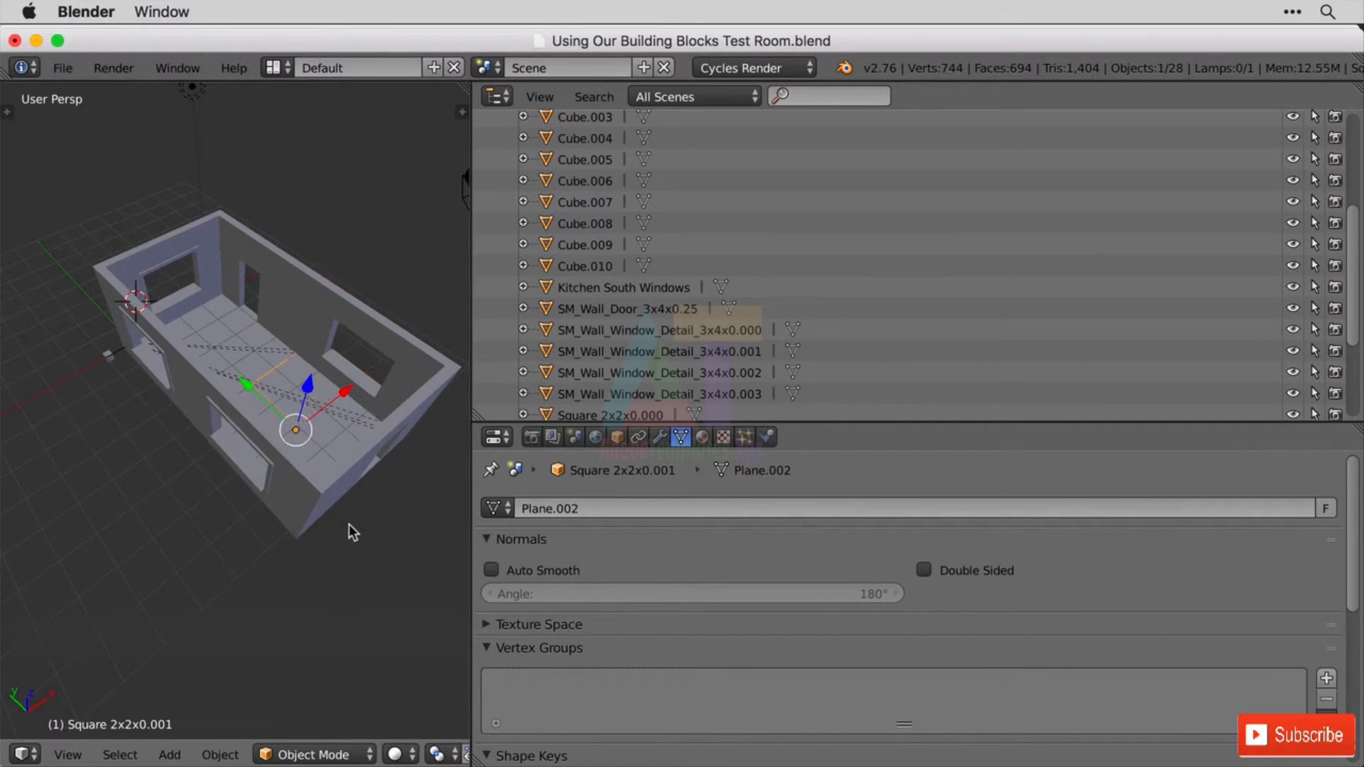
middle_click_drag(348, 525, 299, 420)
right_click(236, 332)
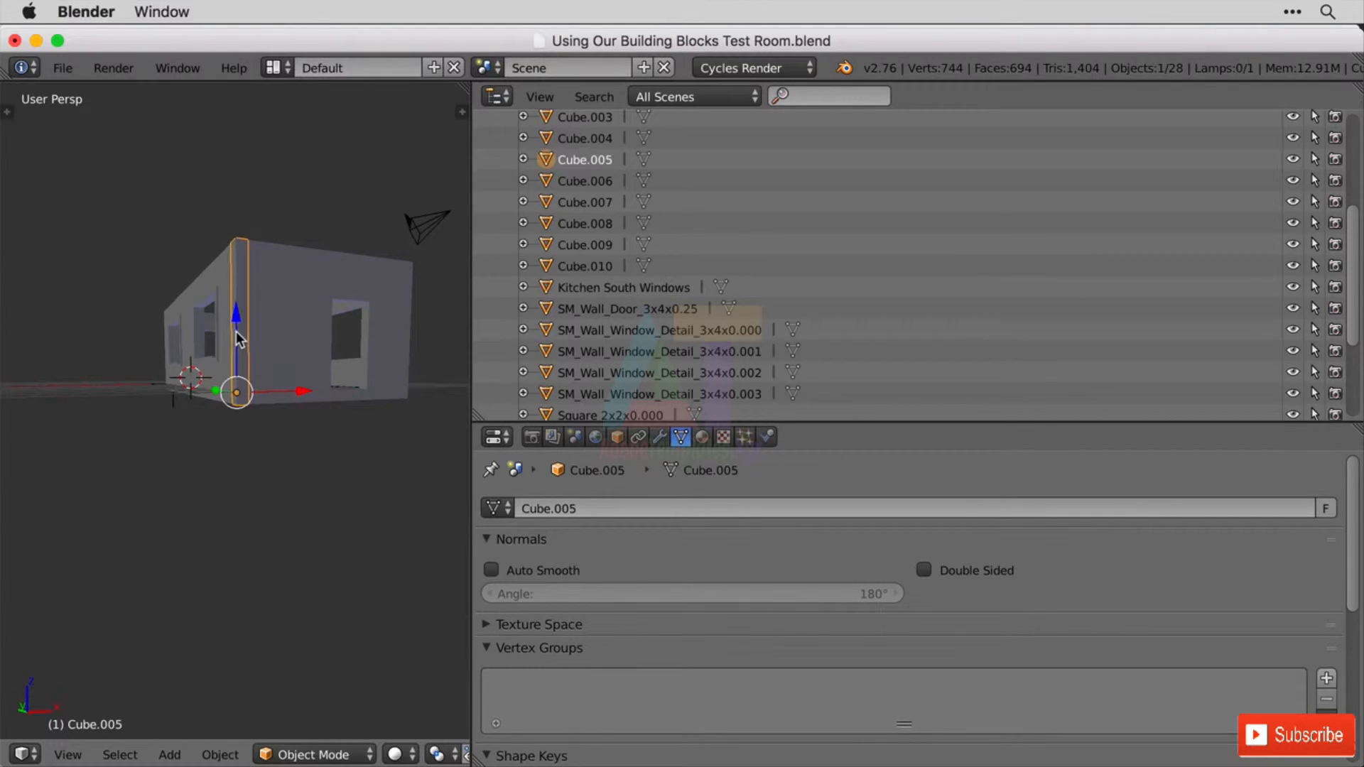
right_click(331, 400)
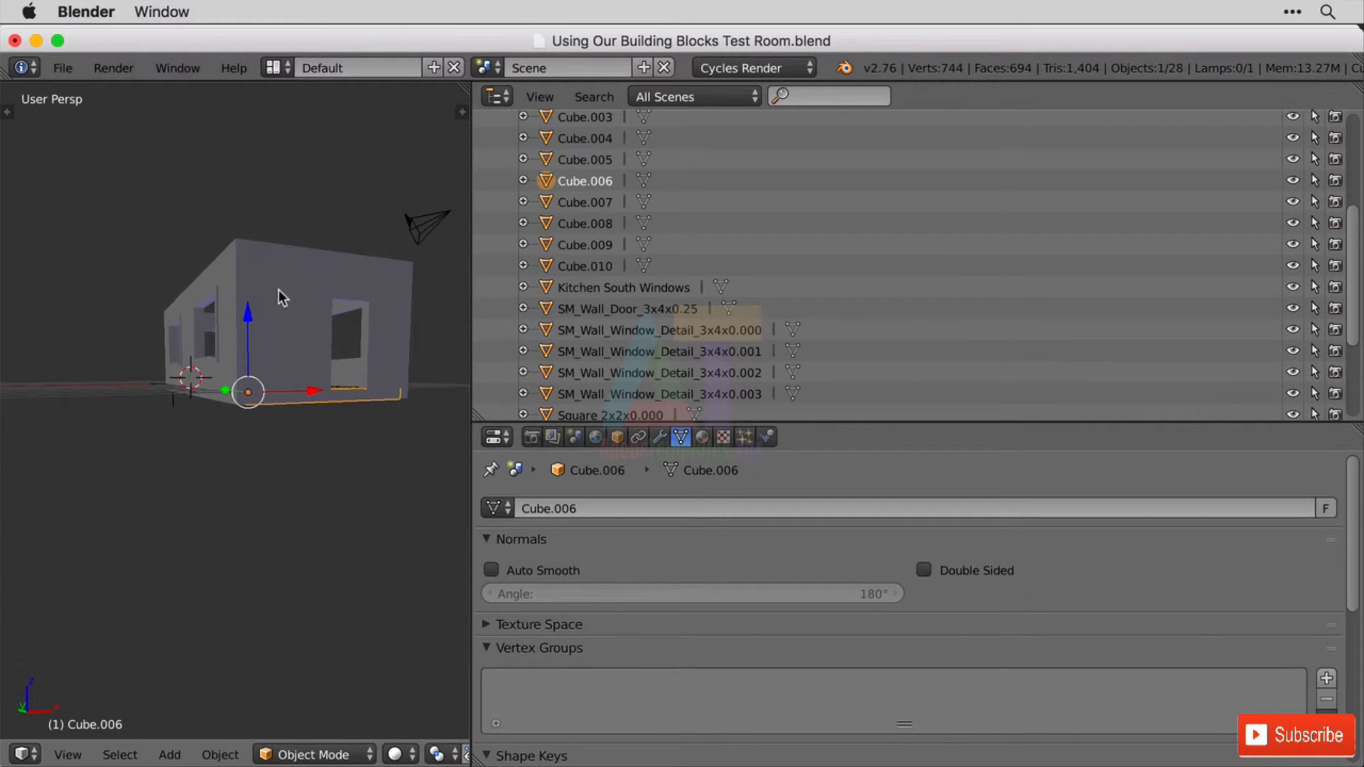
- Compare the mesh datablocks of wall SM_Wall_Window_Detail_3x4x0.001, the door wall and window wall SM_Wall_Window_Detail_3x4x0.000
middle_click_drag(278, 290, 291, 365)
right_click(319, 325)
right_click(302, 190)
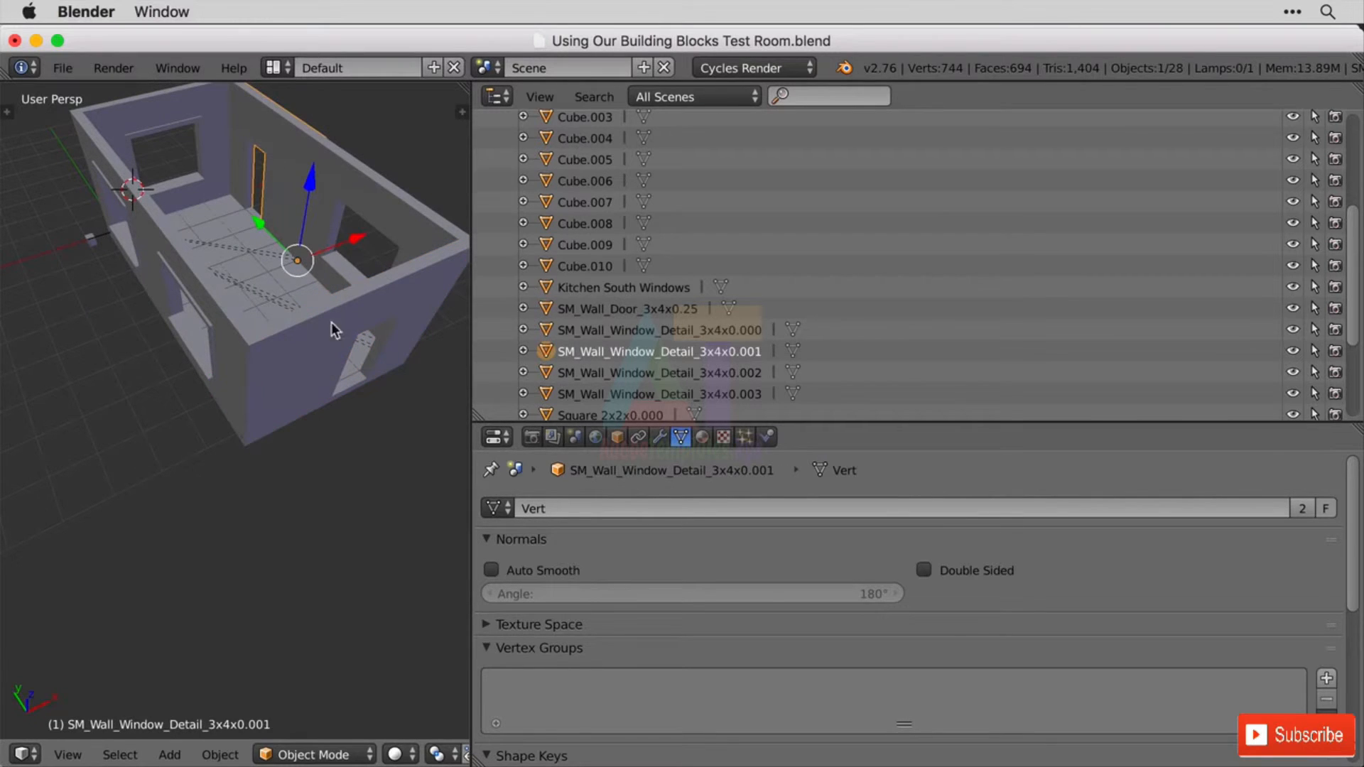
right_click(325, 333)
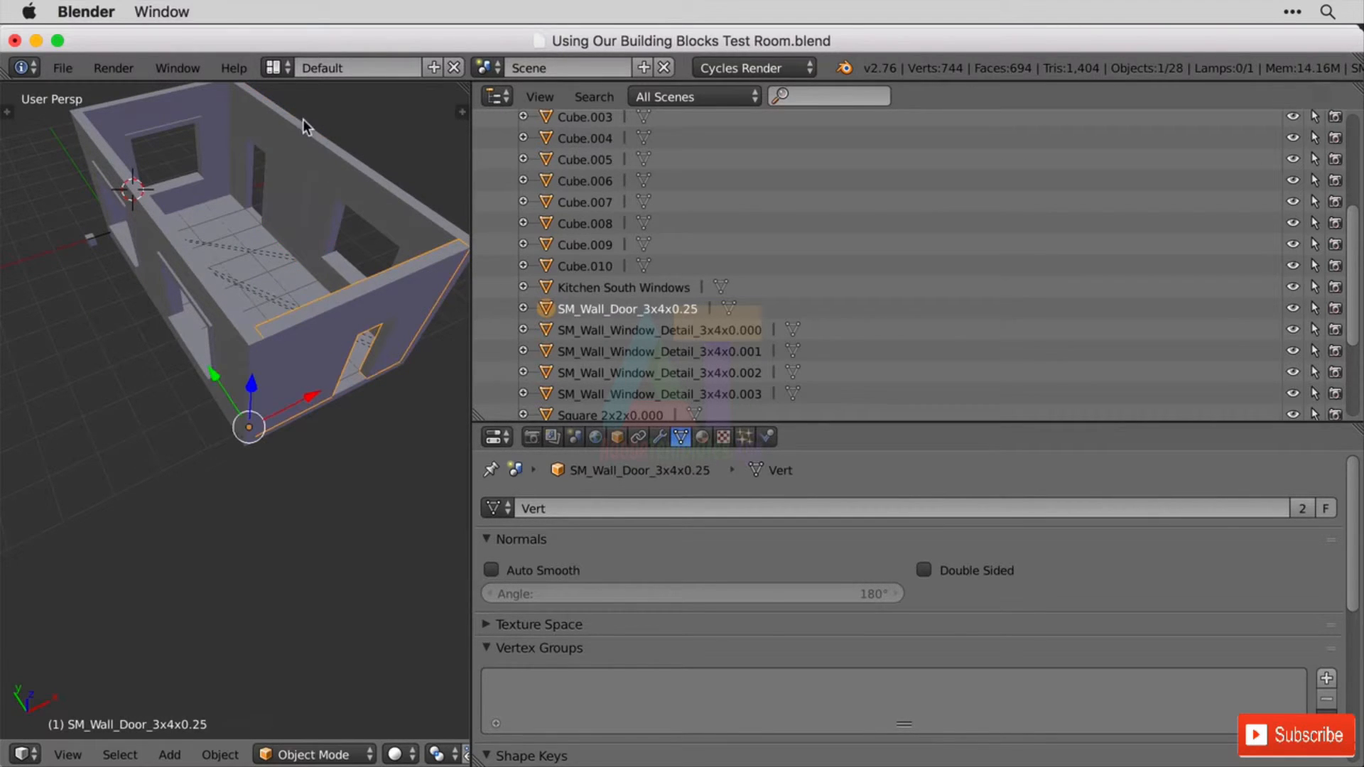
right_click(318, 169)
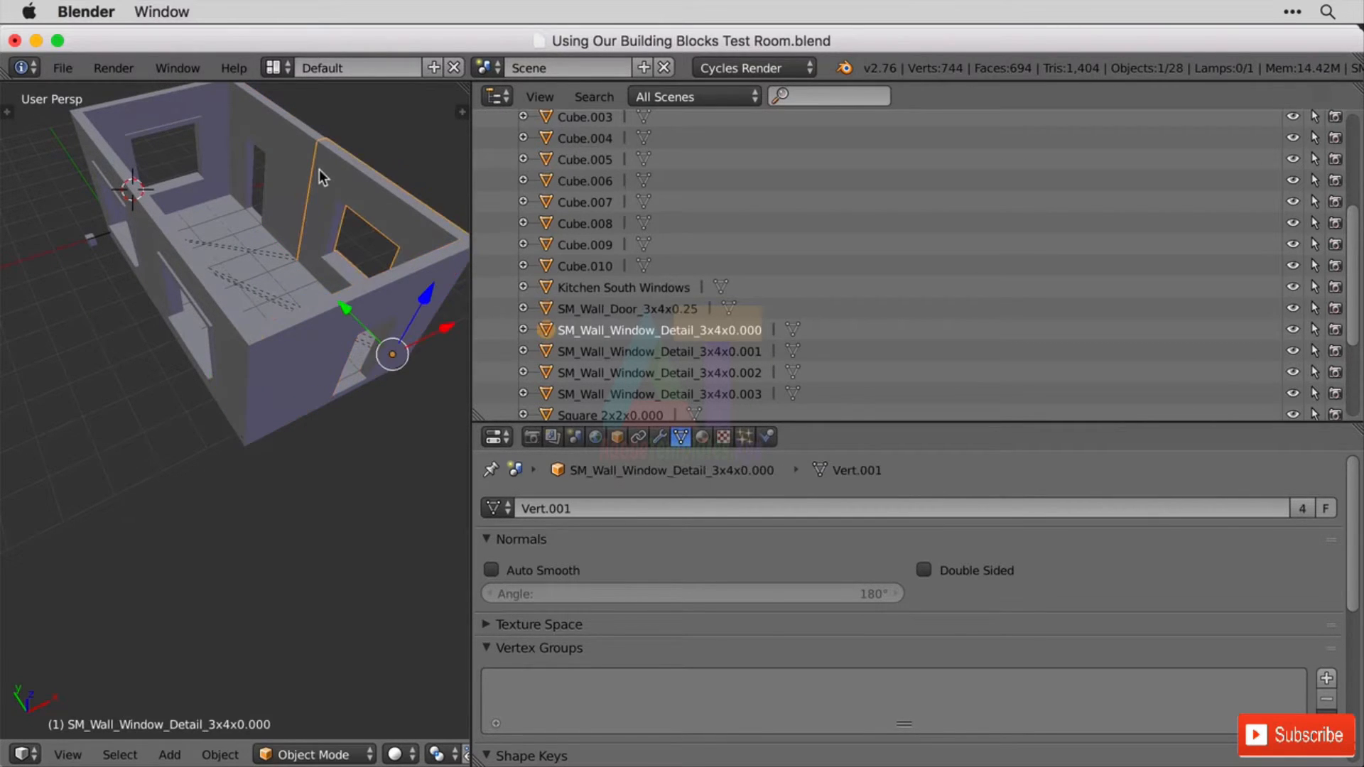
- Rename the door wall's mesh datablock to match its object name, SM_Wall_Door_3x4x0.25
right_click(319, 355)
left_click(568, 507)
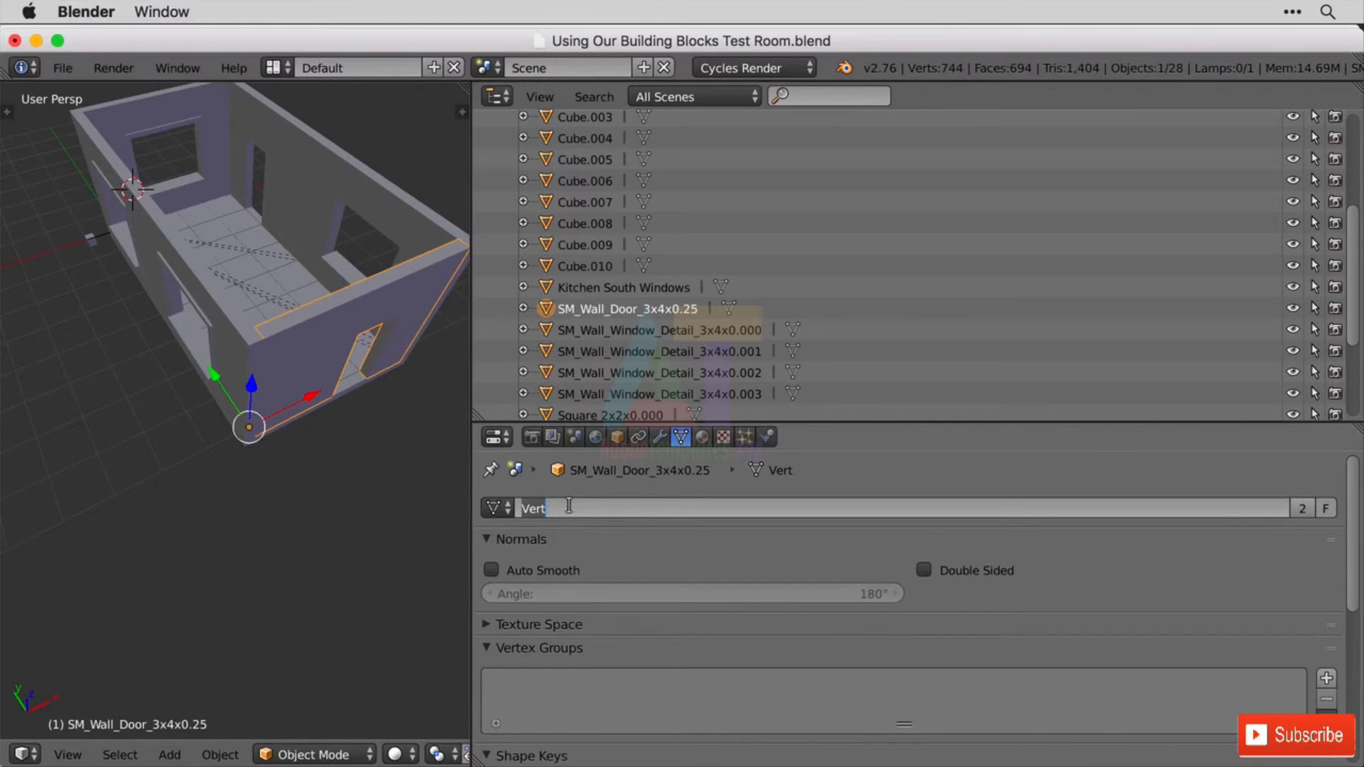
key("shift")
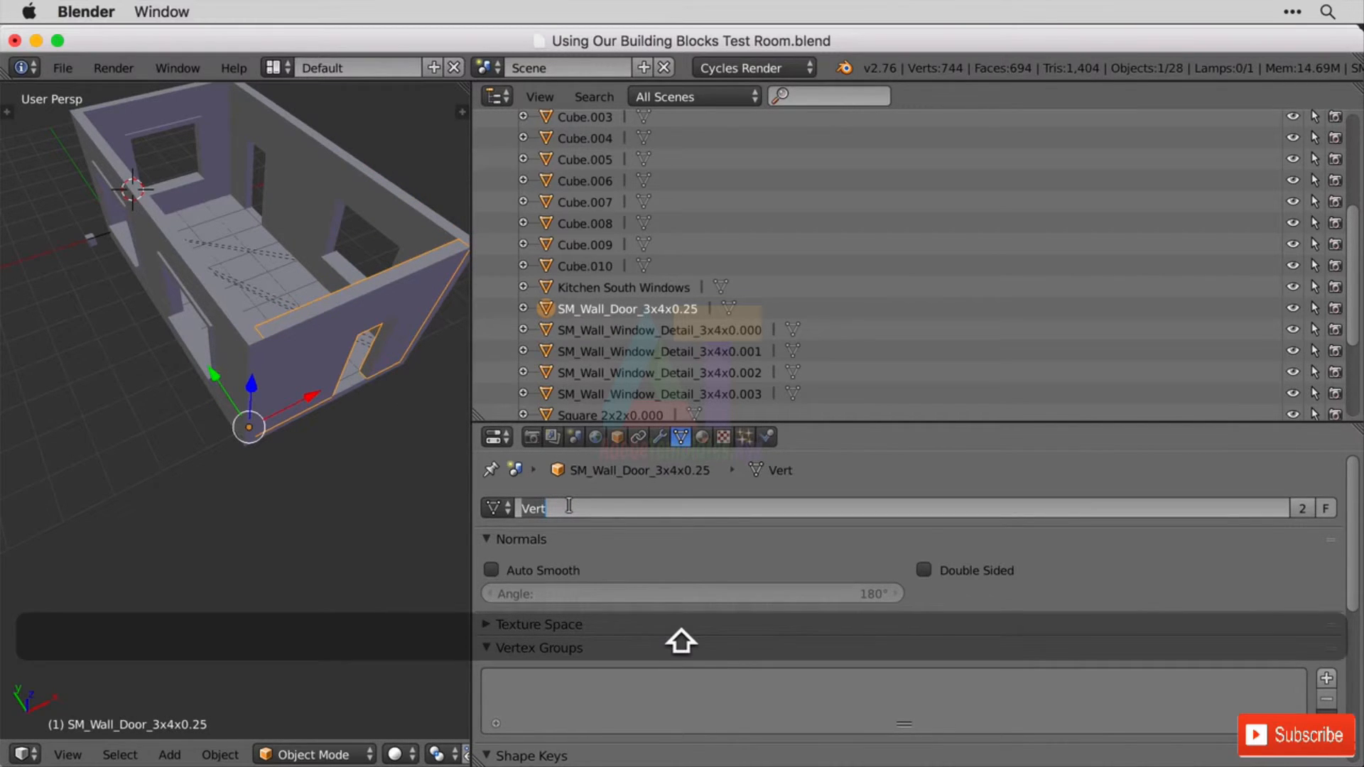
left_click(665, 304)
double_click(630, 307)
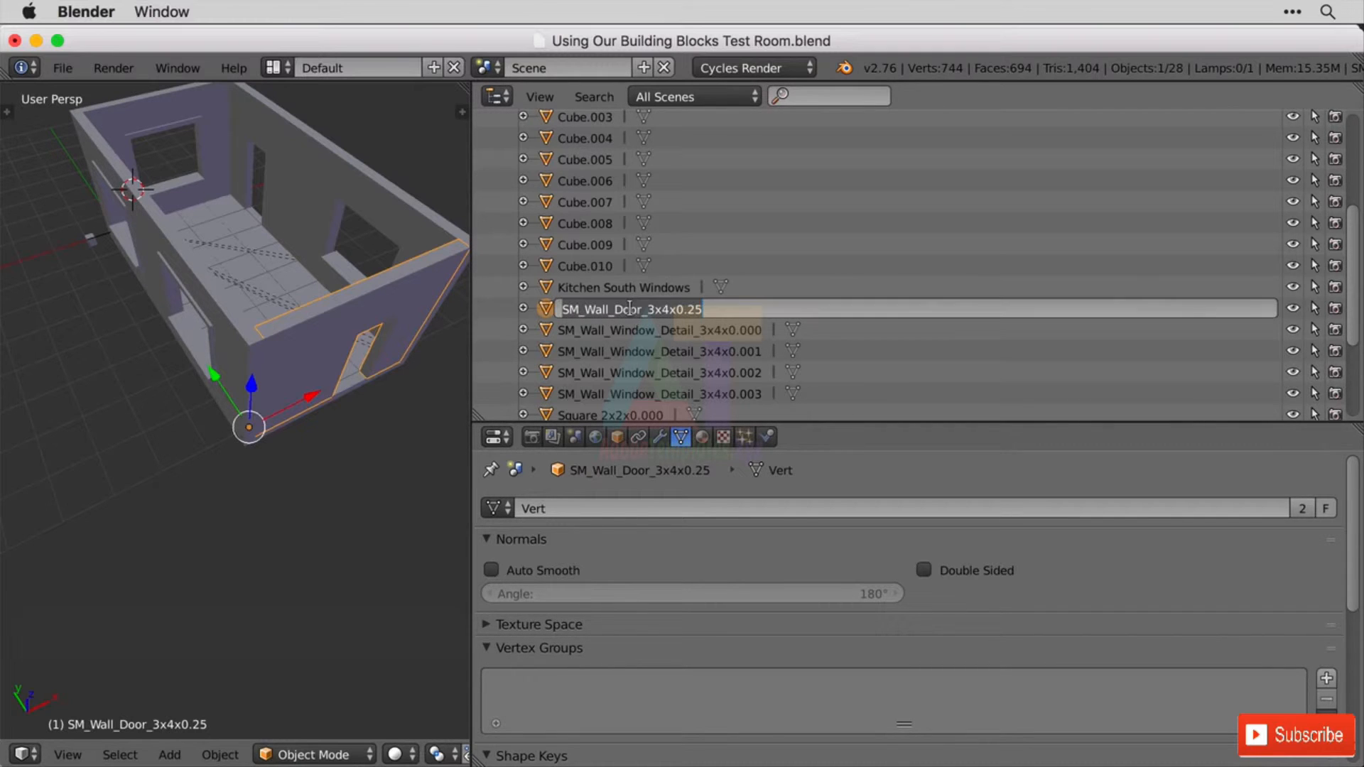
key("super")
key("super+c")
left_click(654, 509)
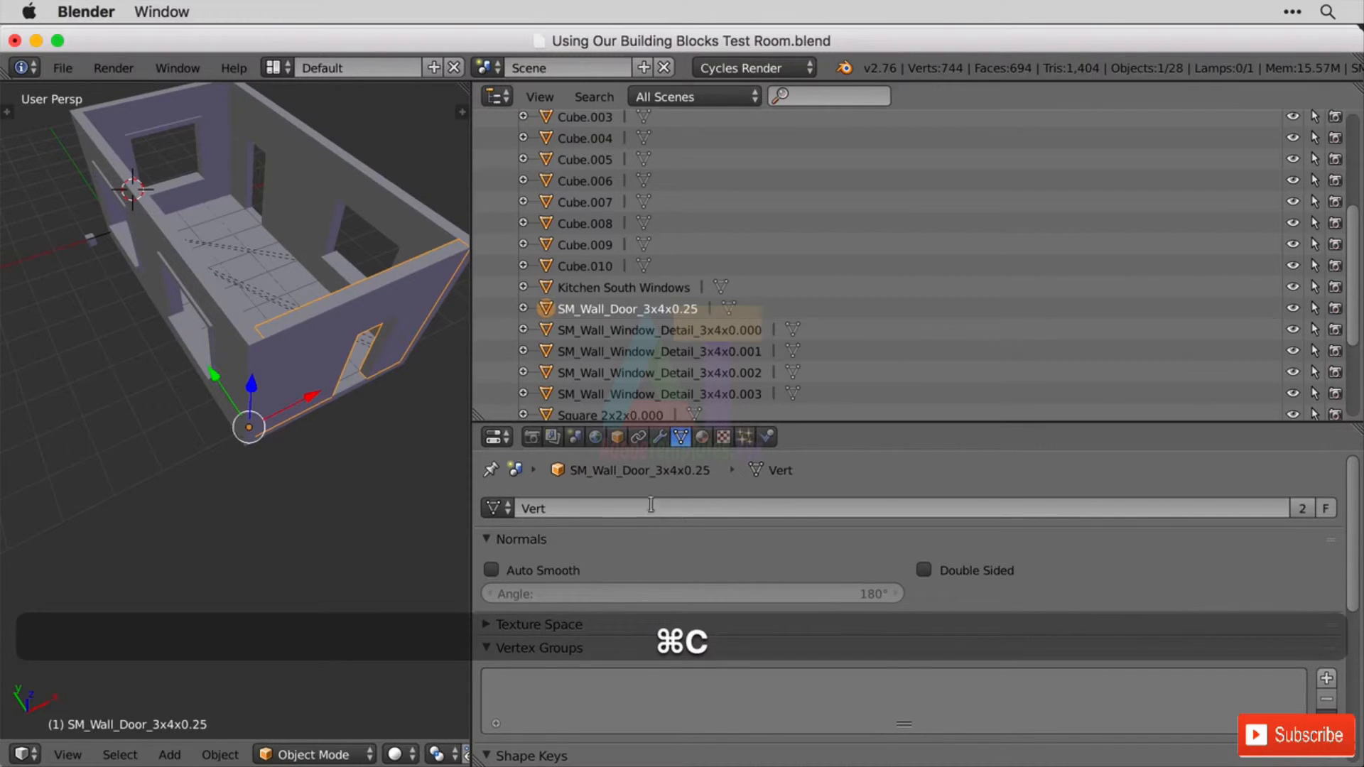
key("super+v")
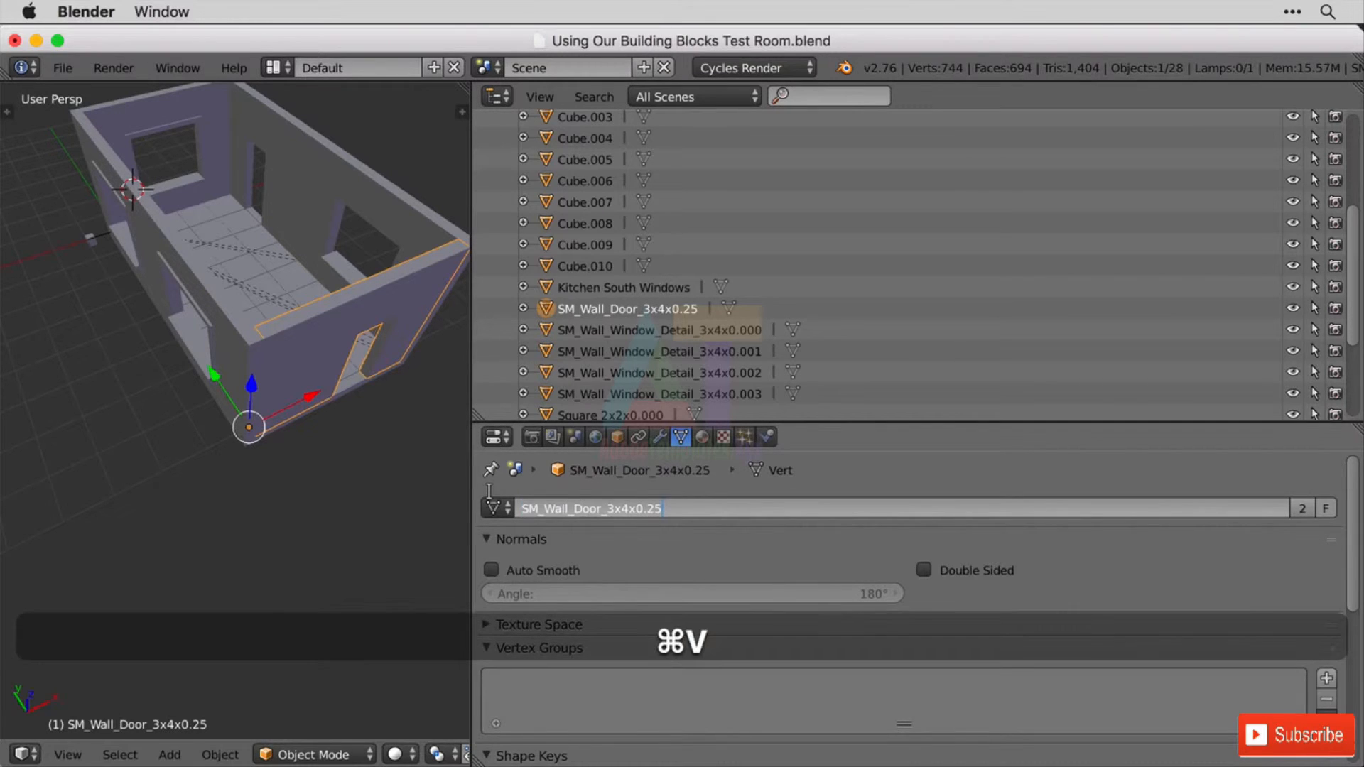
key("Return")
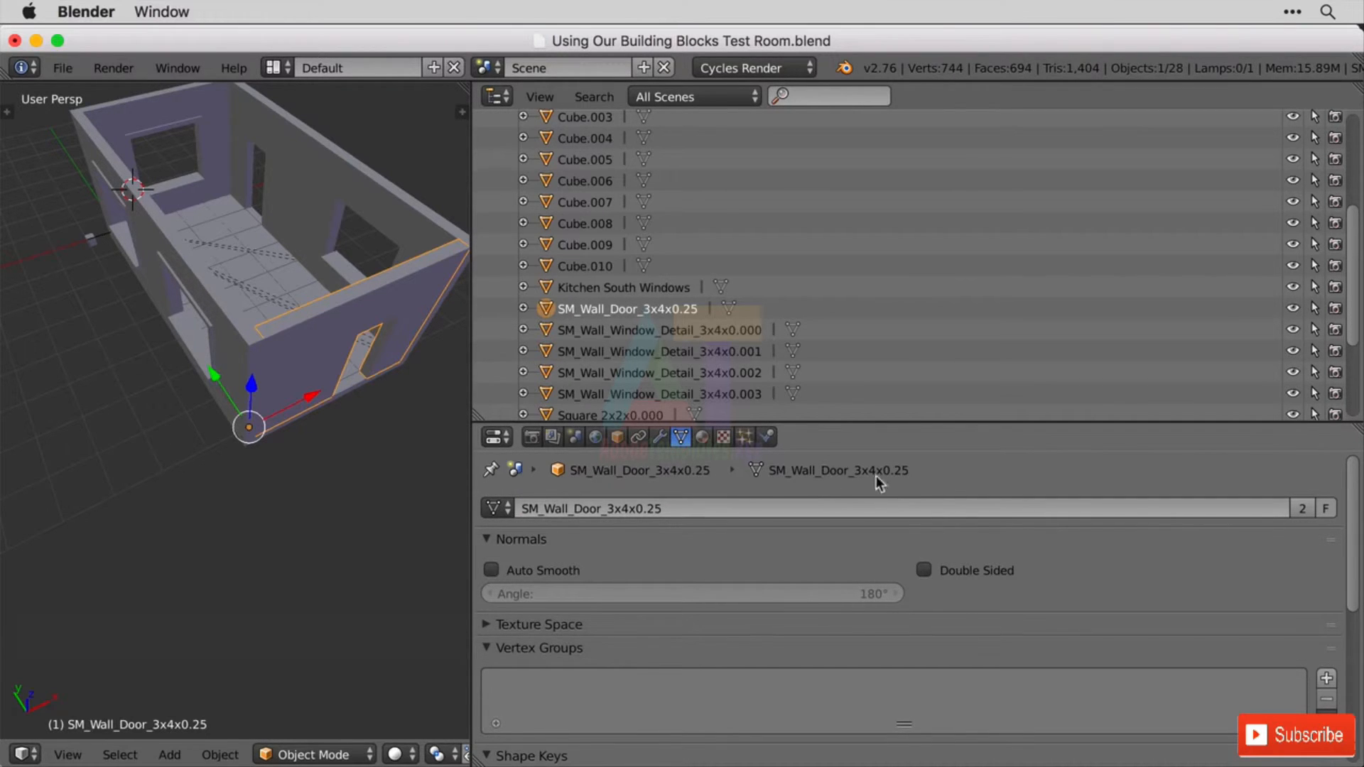
- Rename the window wall object SM_Wall_Window_Detail_3x4x0.000 as SM_Wall_Window_Detail_3x4x0.25
right_click(401, 208)
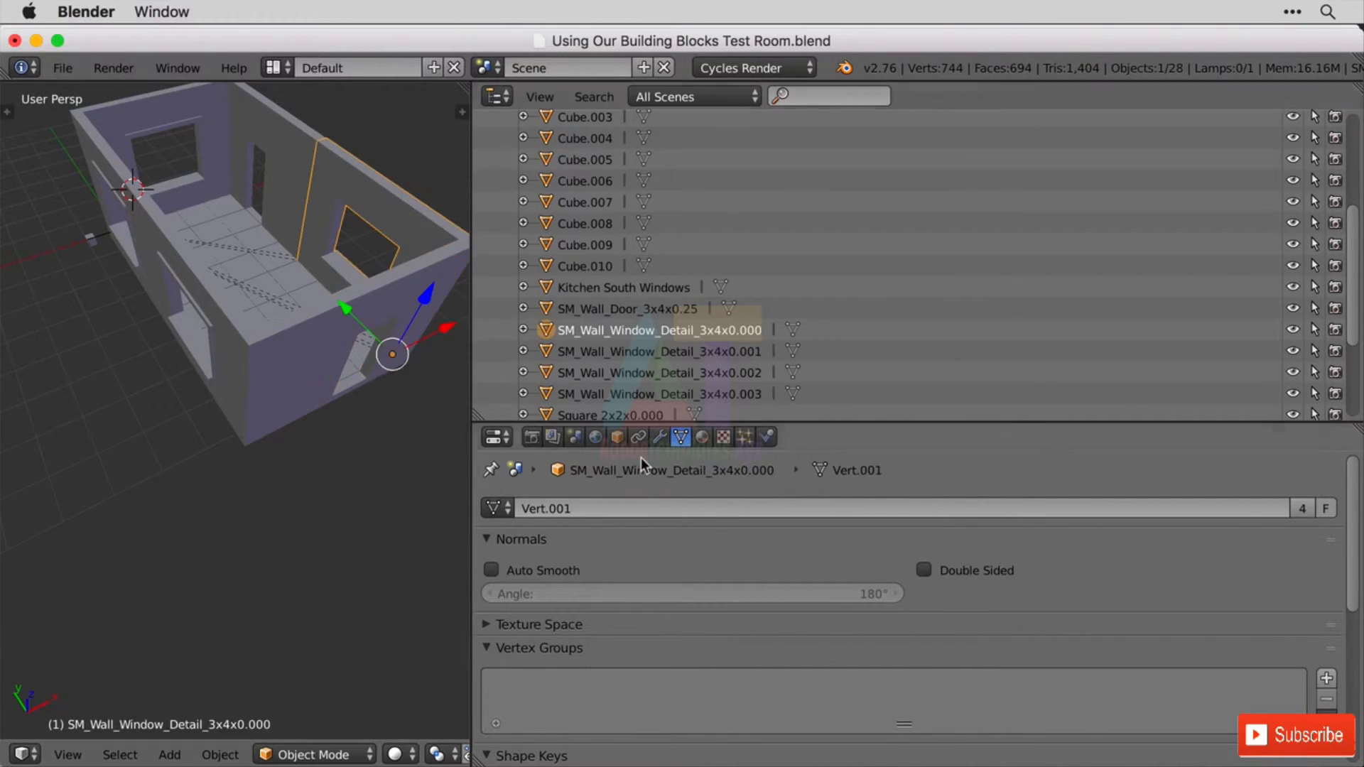
double_click(707, 330)
left_click(721, 330)
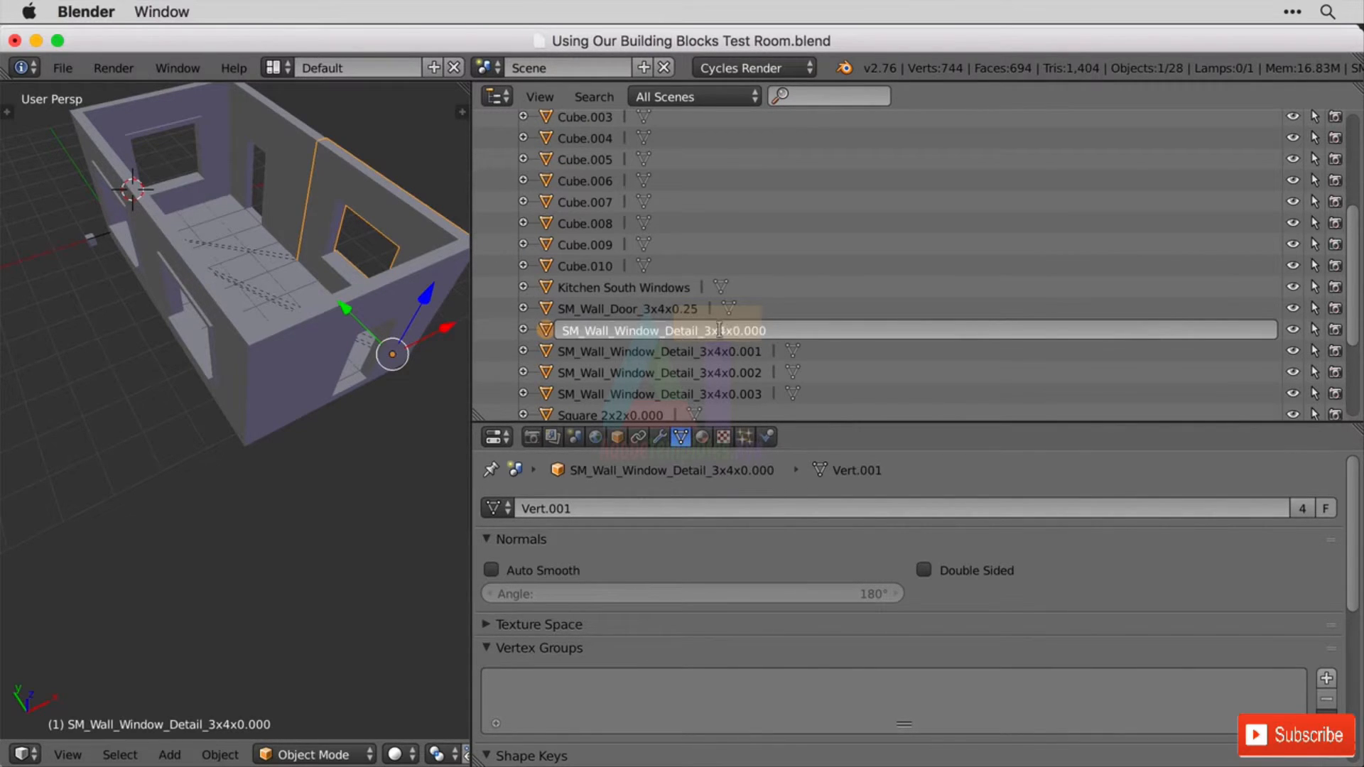
left_click_drag(561, 330, 922, 350)
left_click(758, 331)
type("25")
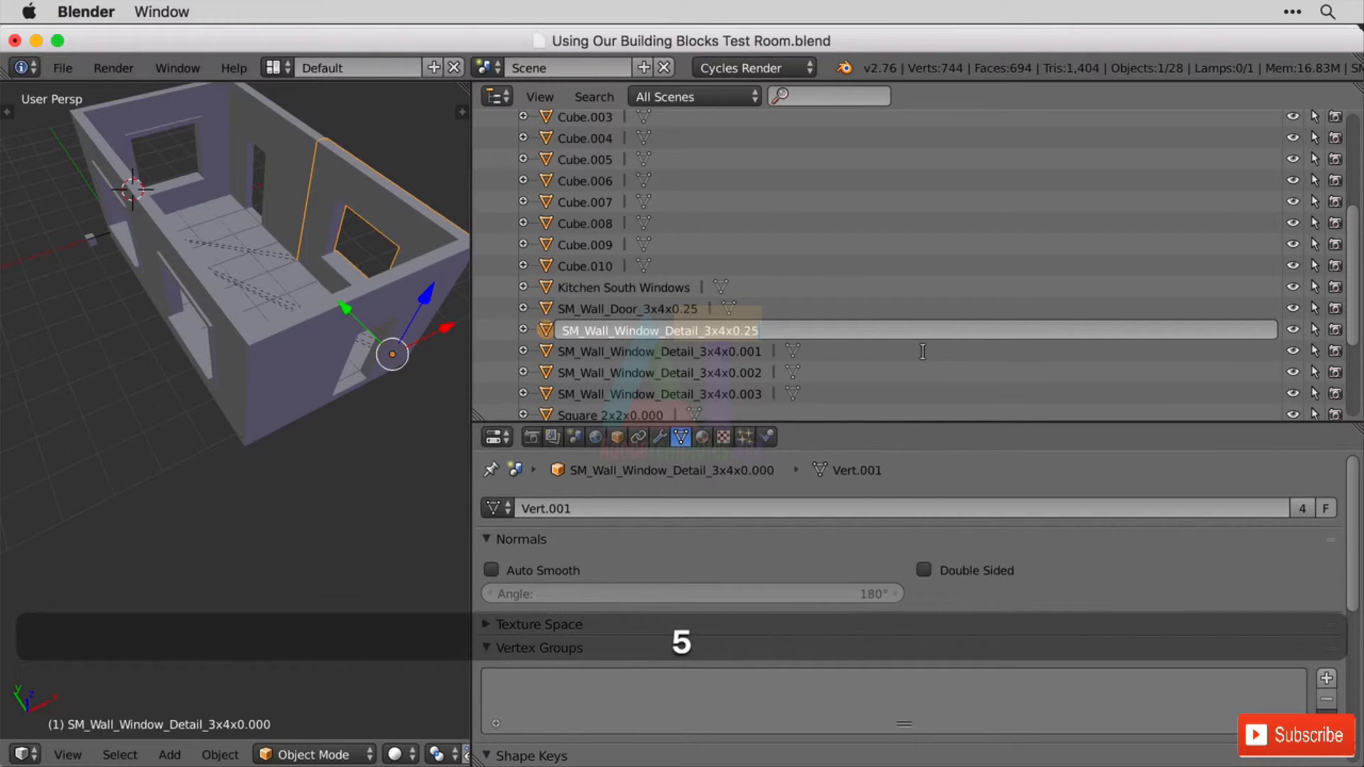
key("Return")
- Copy the window wall's object name to its mesh datablock as SM_Wall_Window_Detail_3x4x0.25 and check the mesh on the other window walls
double_click(824, 394)
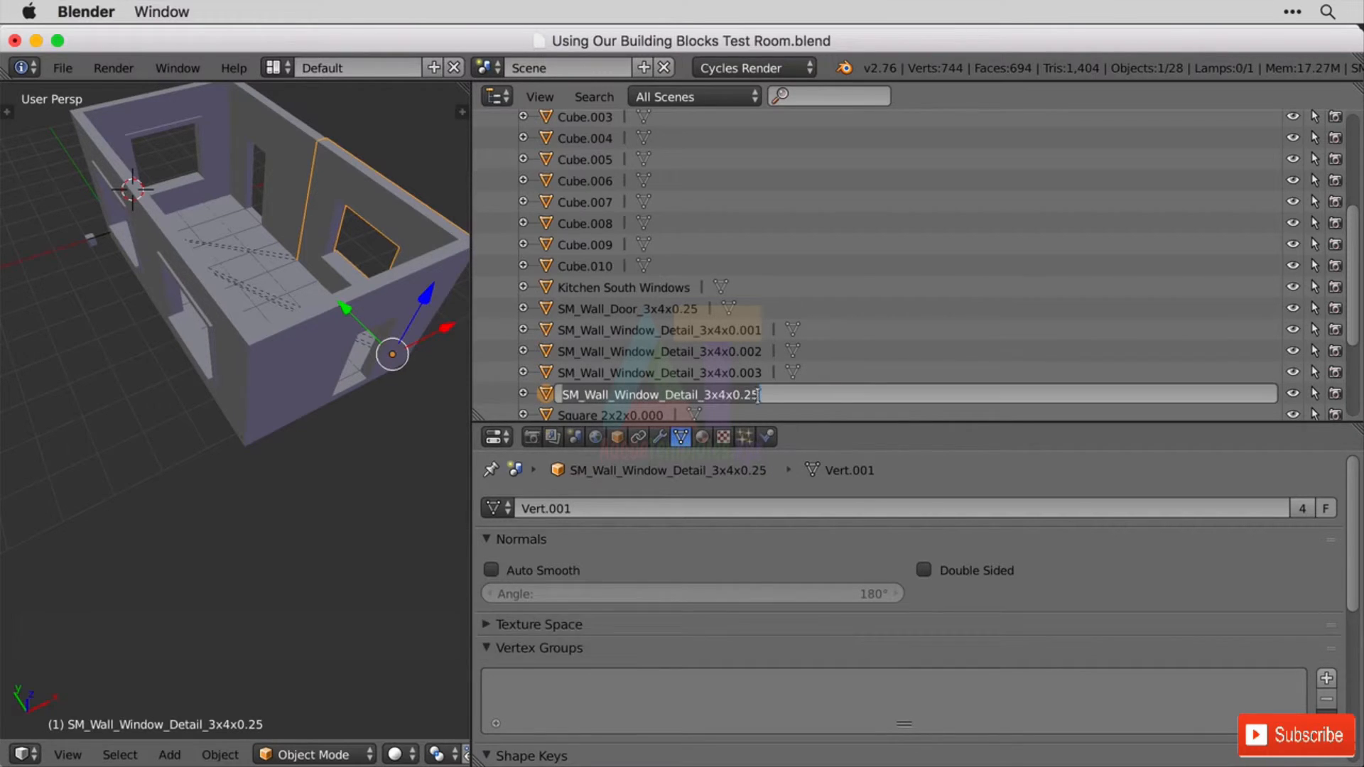
key("super+c")
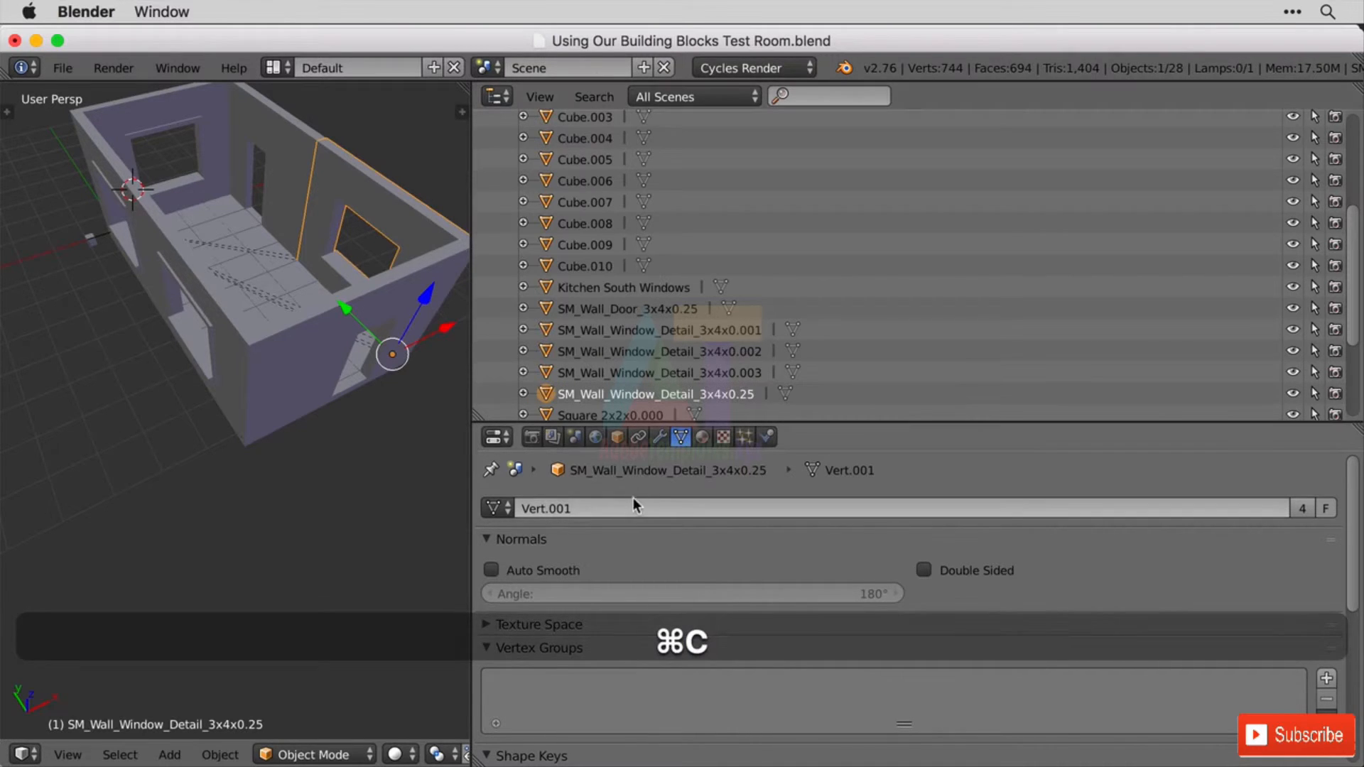
left_click(633, 506)
key("super+v")
key("Return")
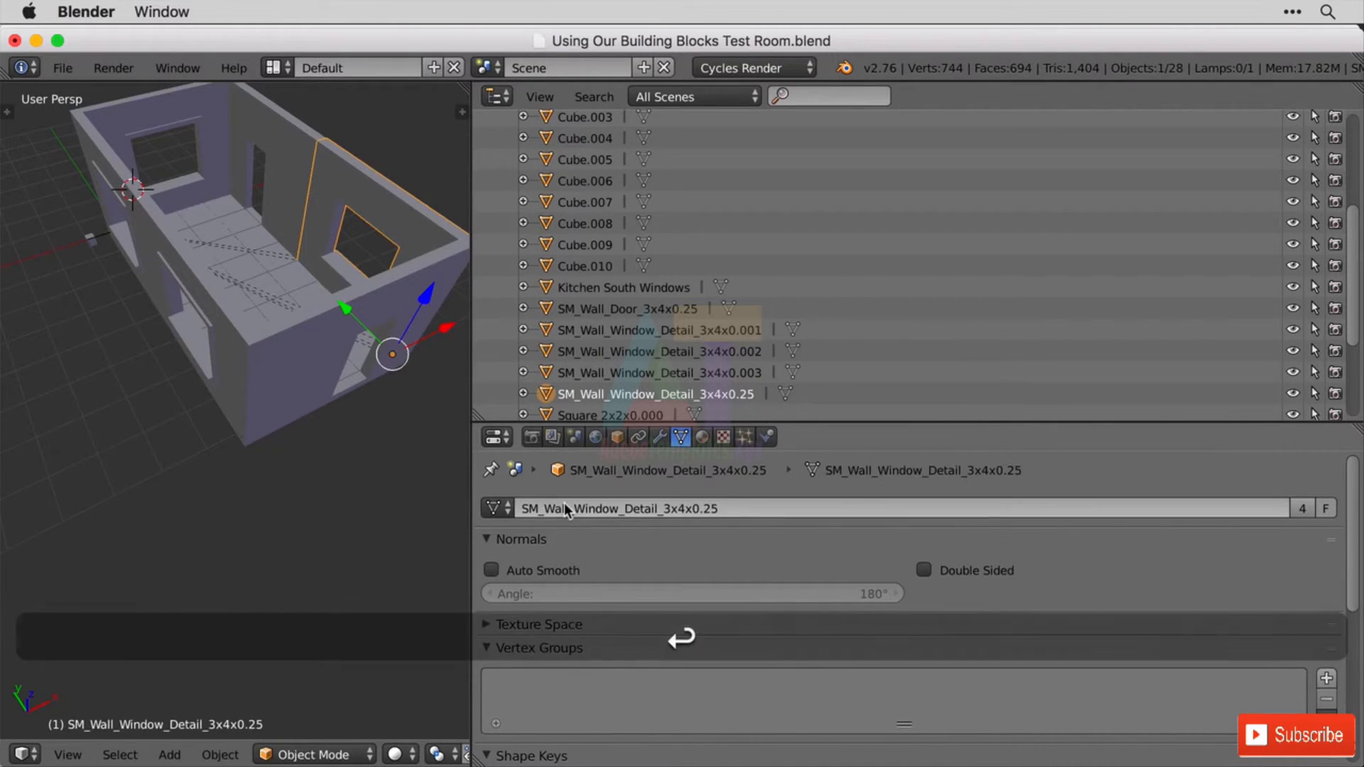
right_click(190, 116)
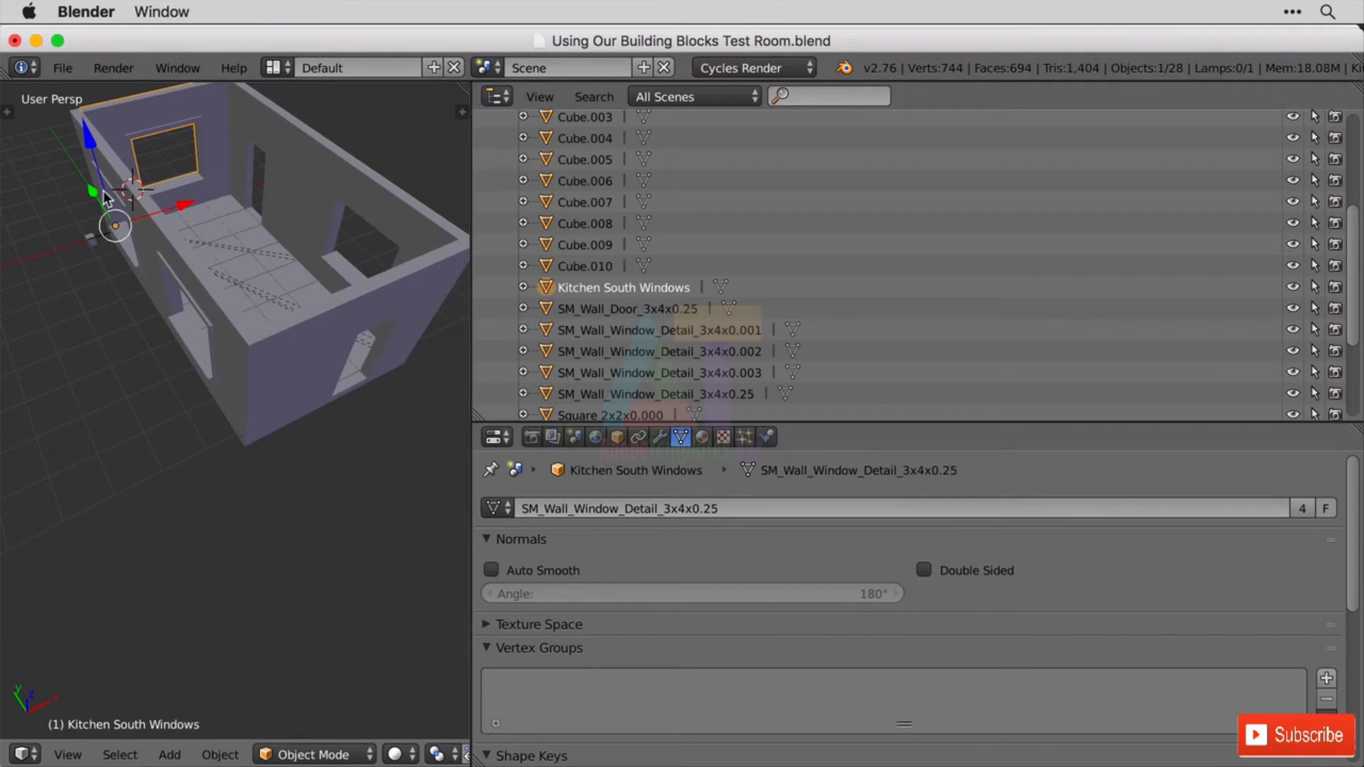
right_click(113, 179)
right_click(192, 284)
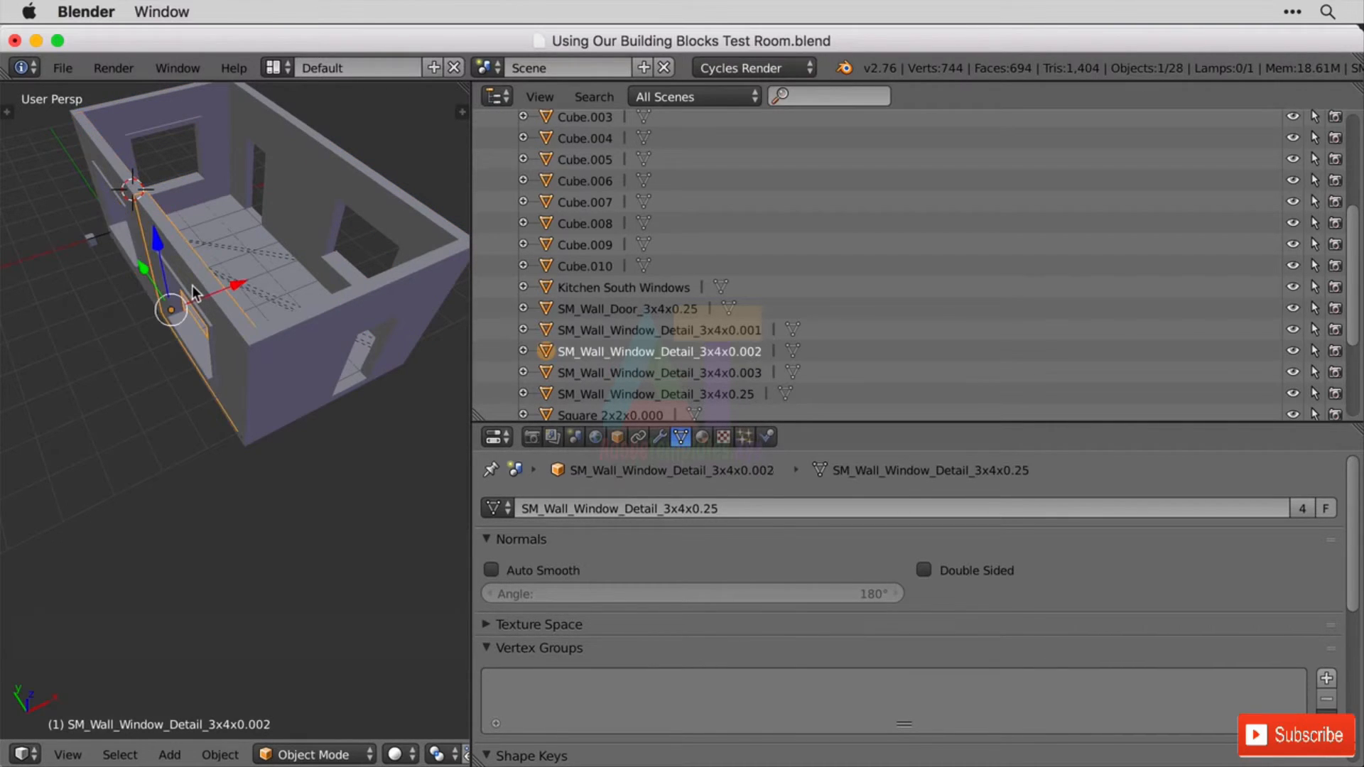
- Select the floor piece Square 2x2x0.005 and rename the object as Floor 2x2x0.005
right_click(224, 235)
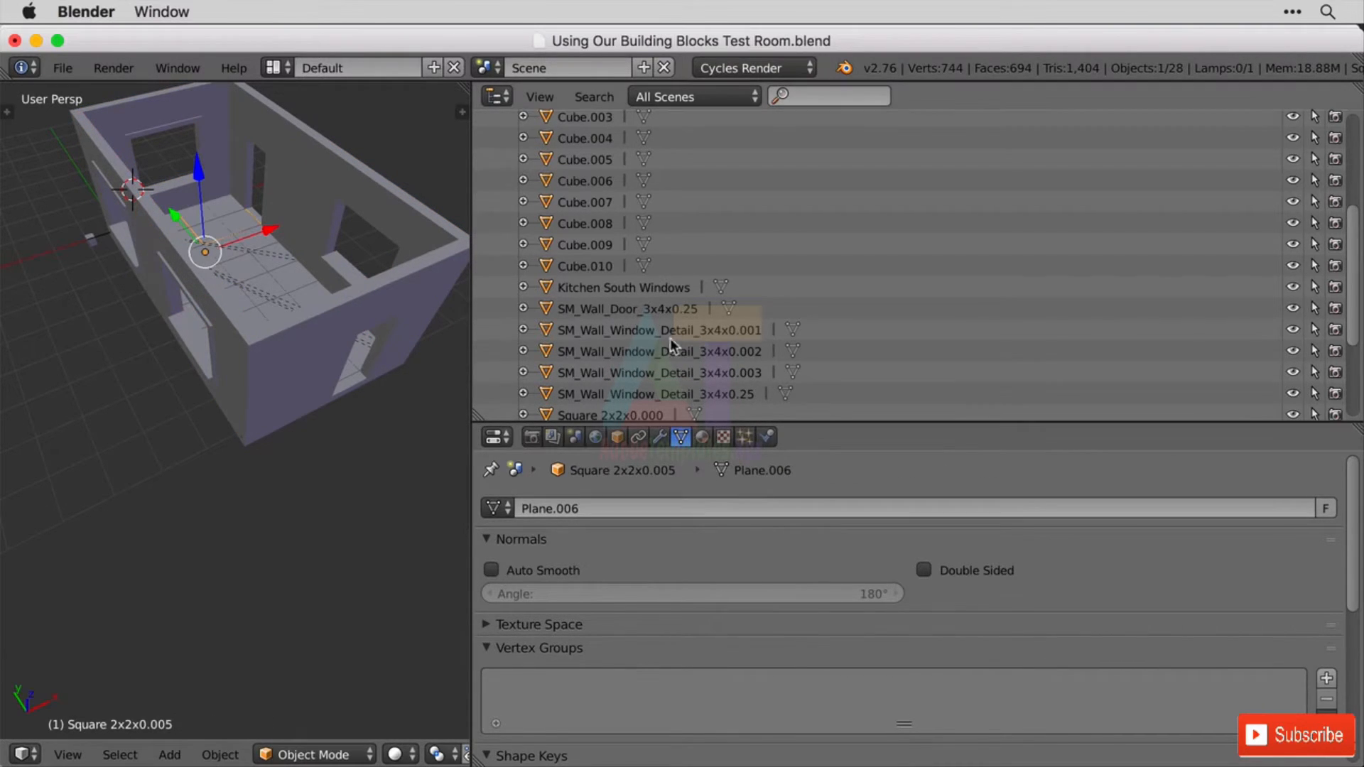
scroll(680, 291, "down", 5)
double_click(627, 369)
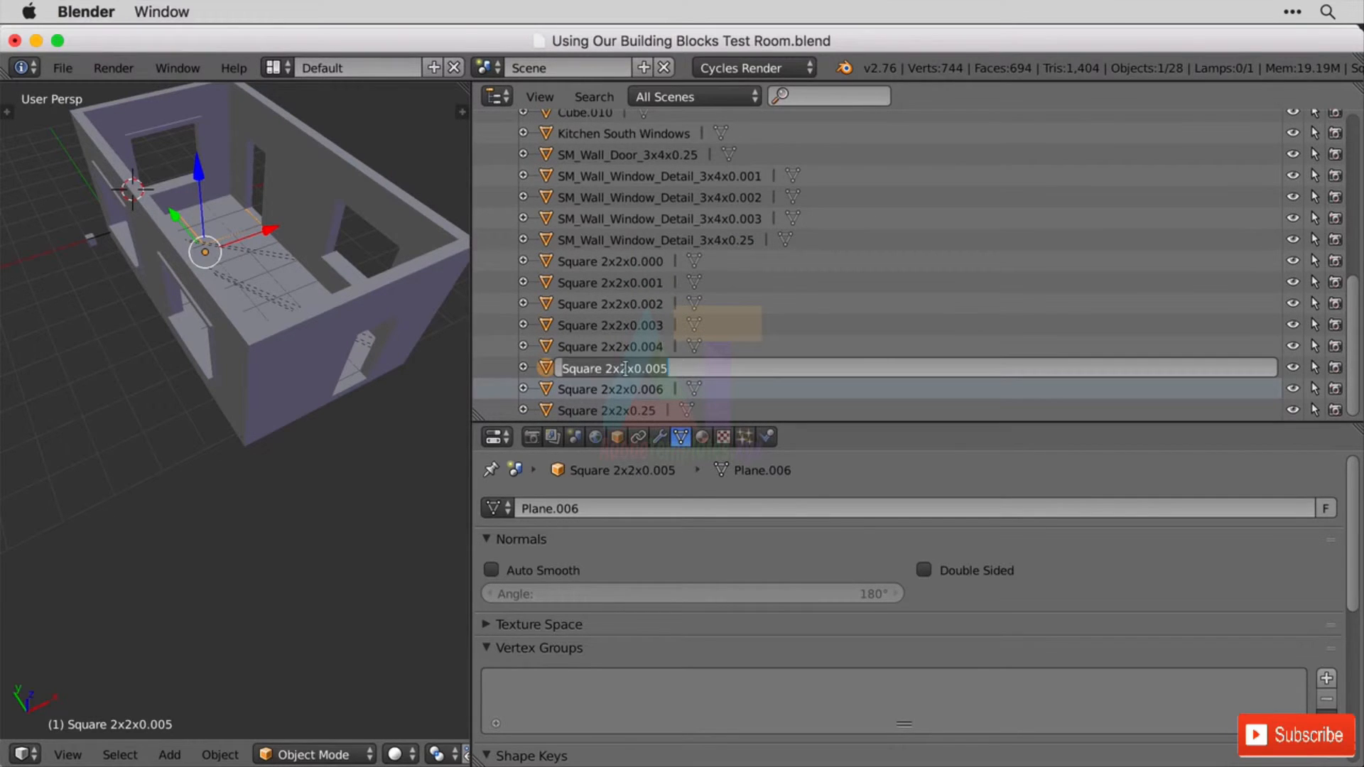
double_click(575, 364)
type("Floor")
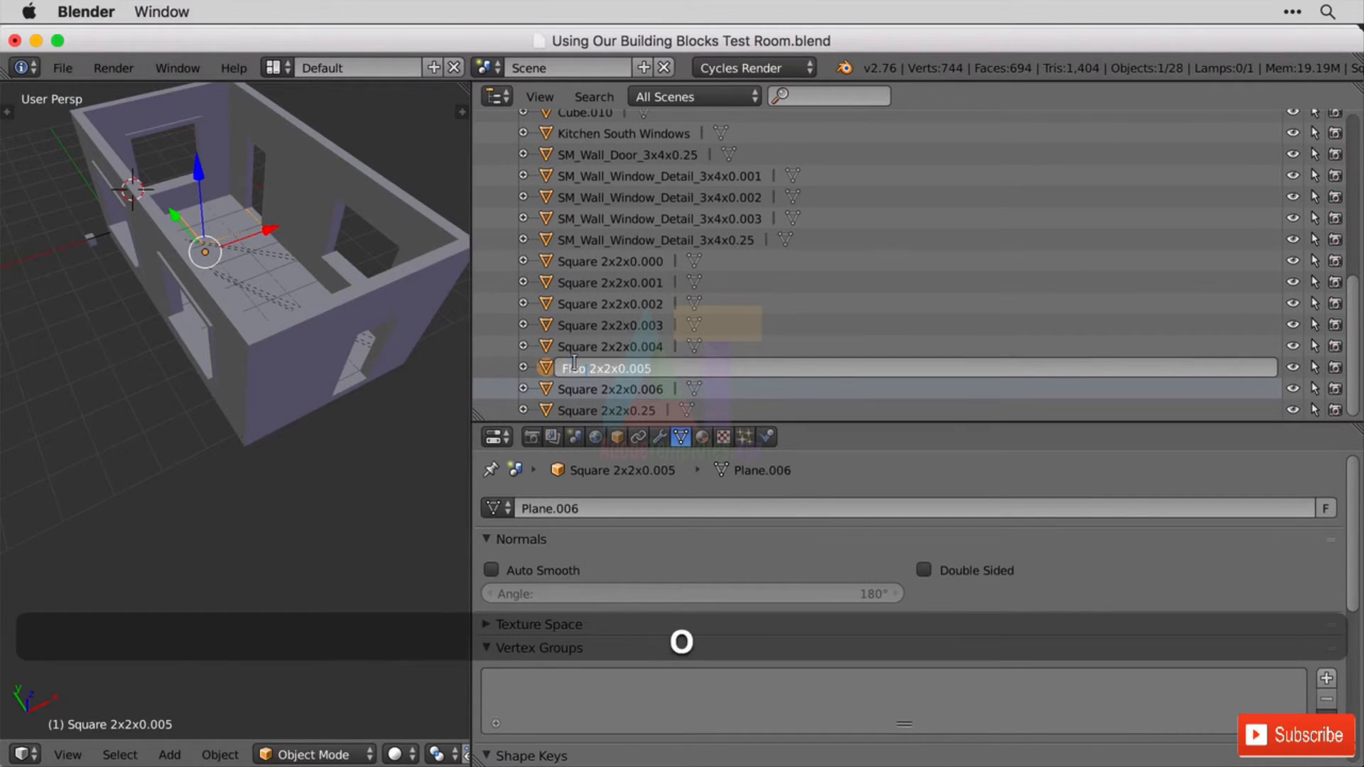
key("Return")
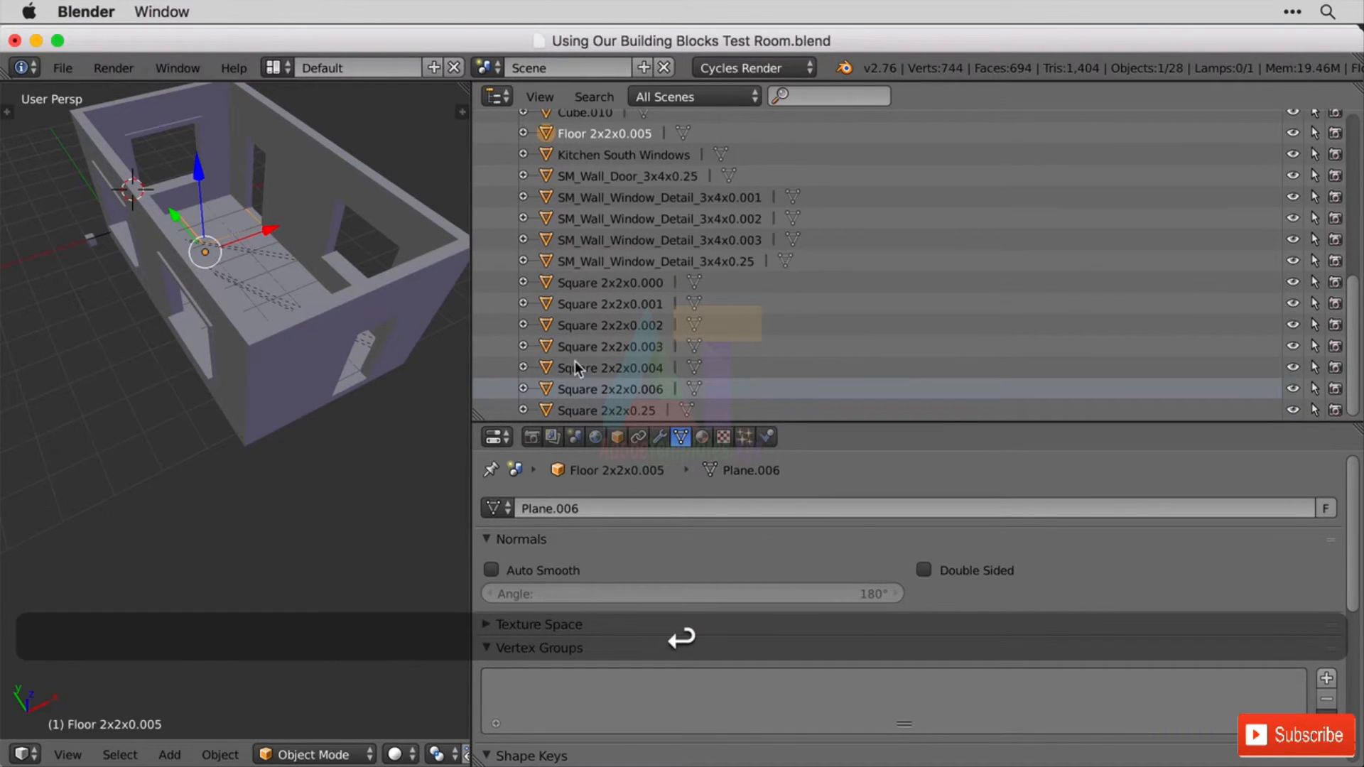
- Copy the floor object's name to its mesh datablock as Floor 2x2x0.005
double_click(608, 135)
key("super+c")
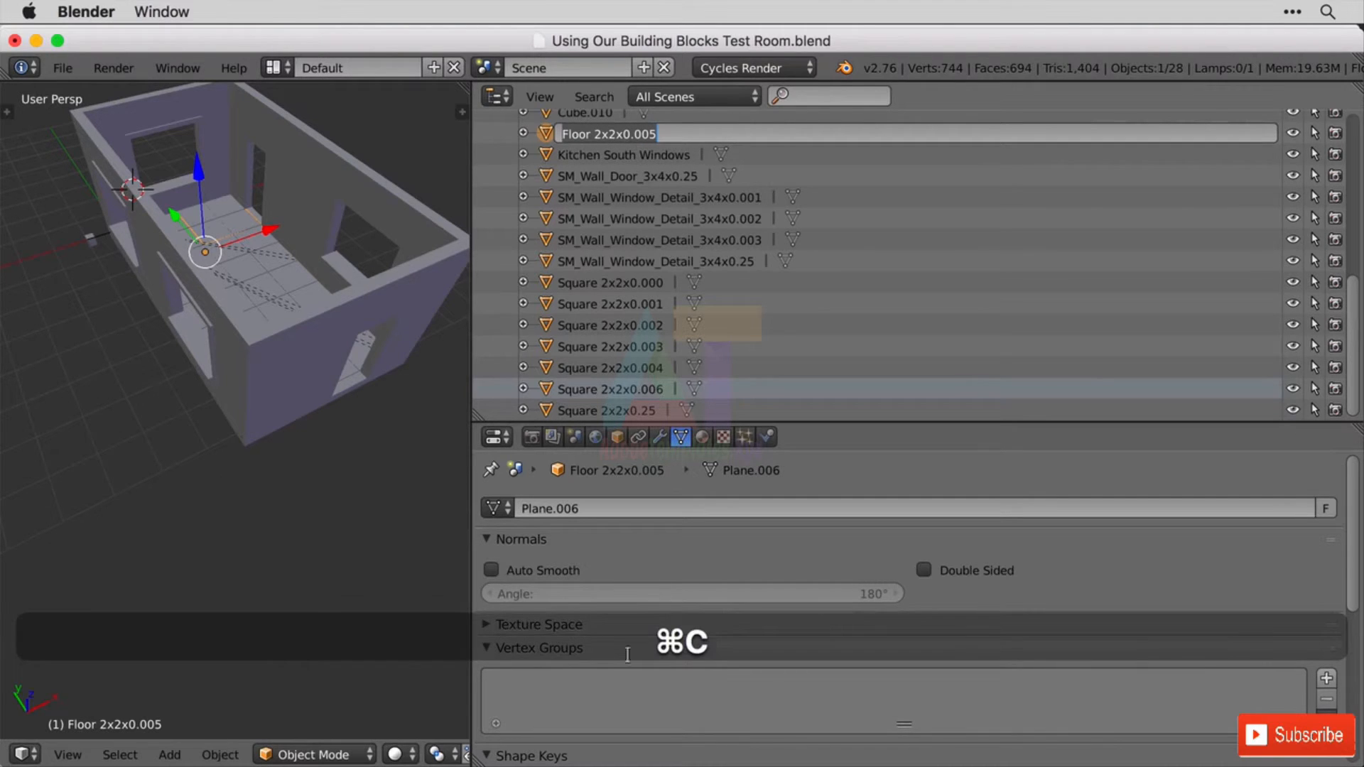
left_click(620, 508)
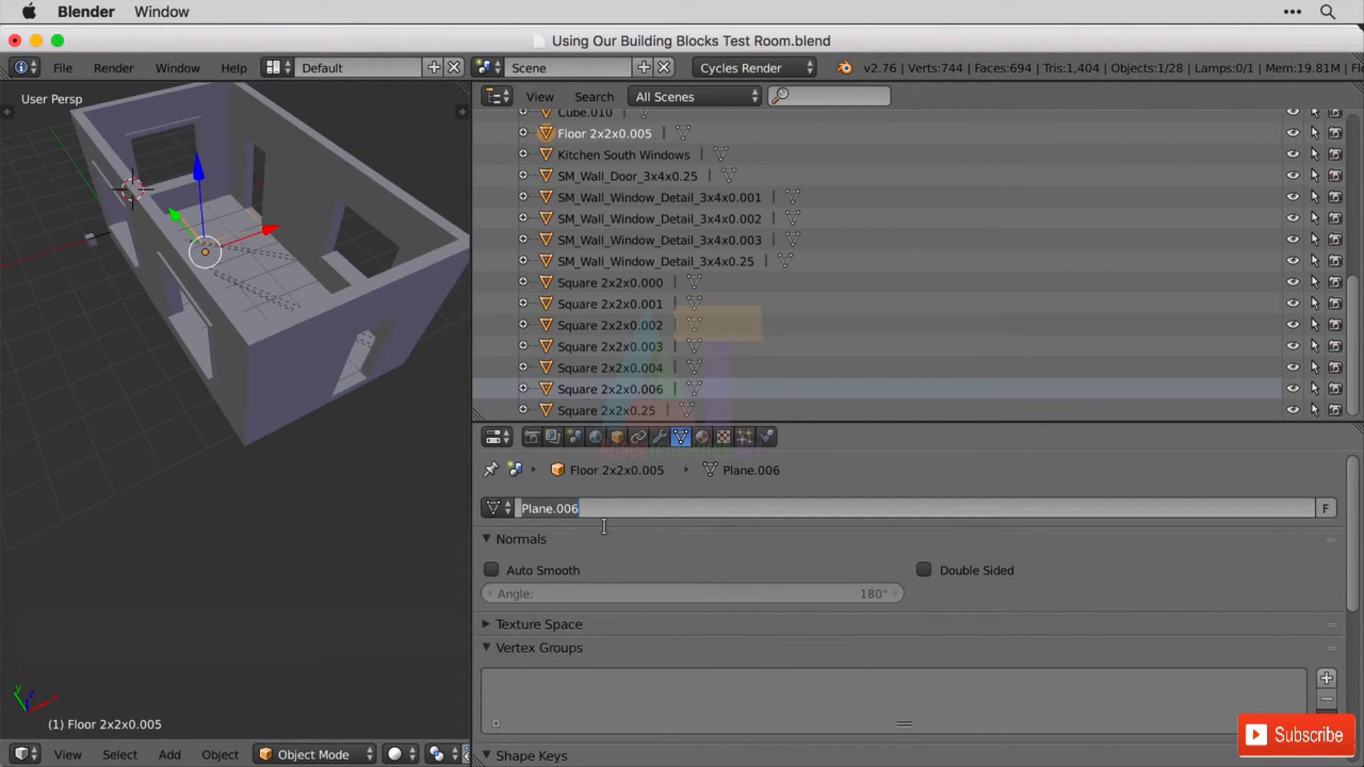
key("super+v")
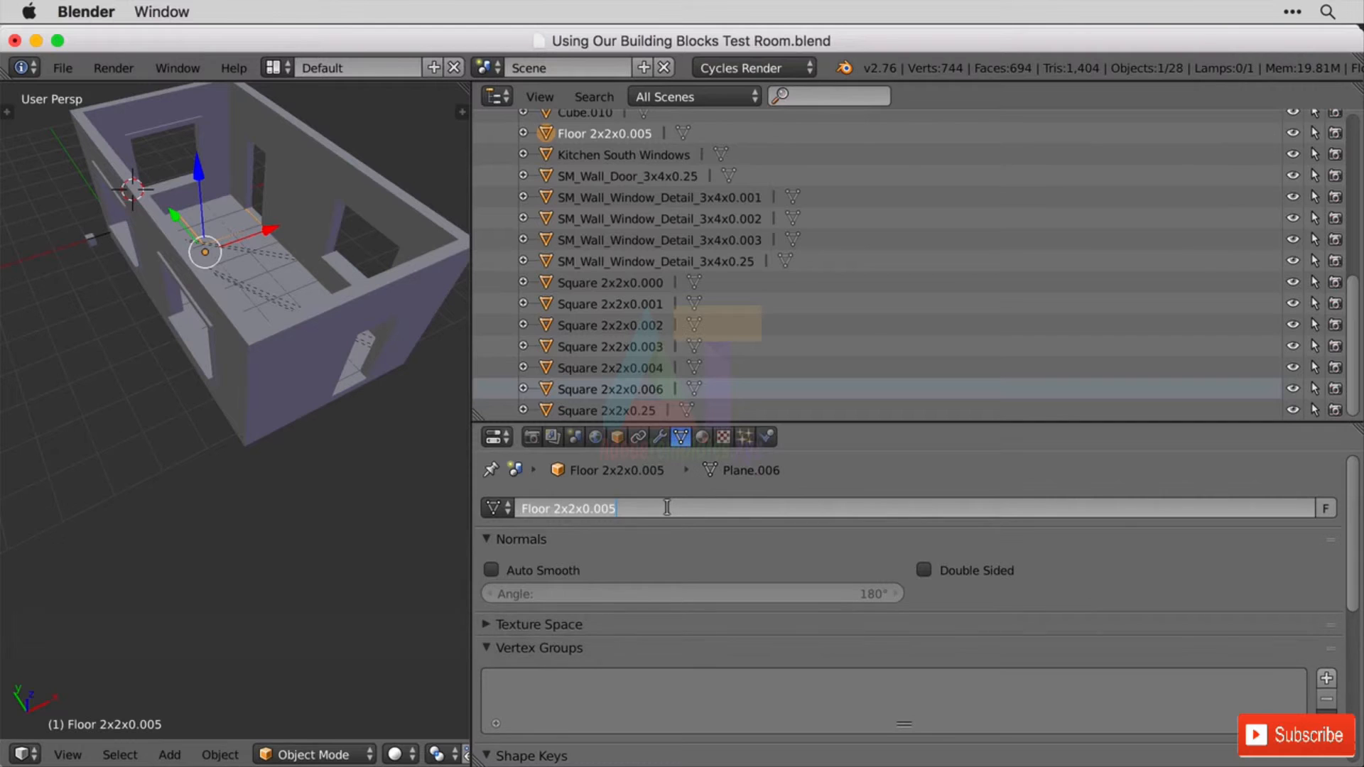
key("Return")
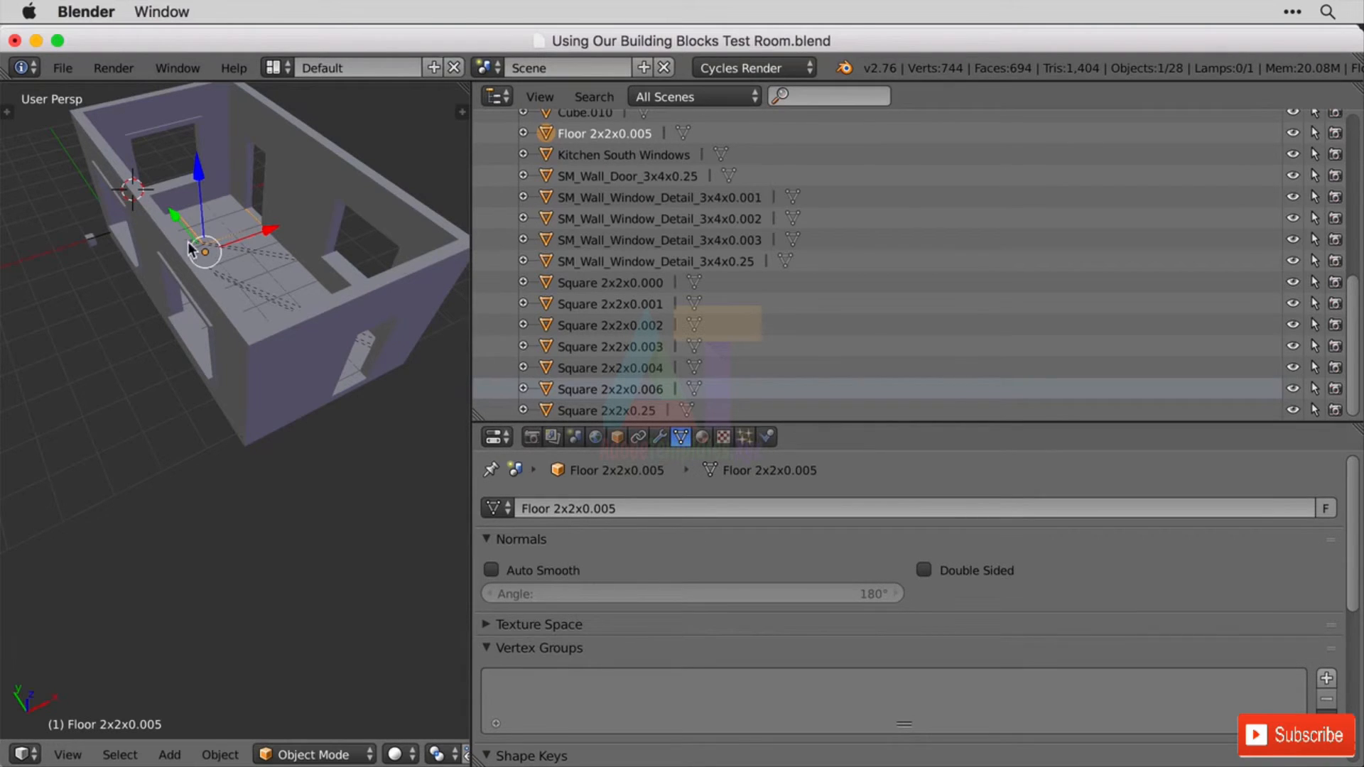
- Assign the mesh Floor 2x2x0.005 to the floor pieces Square 2x2x0.006 and Square 2x2x0.004
middle_click_drag(360, 245, 334, 285)
right_click(164, 240)
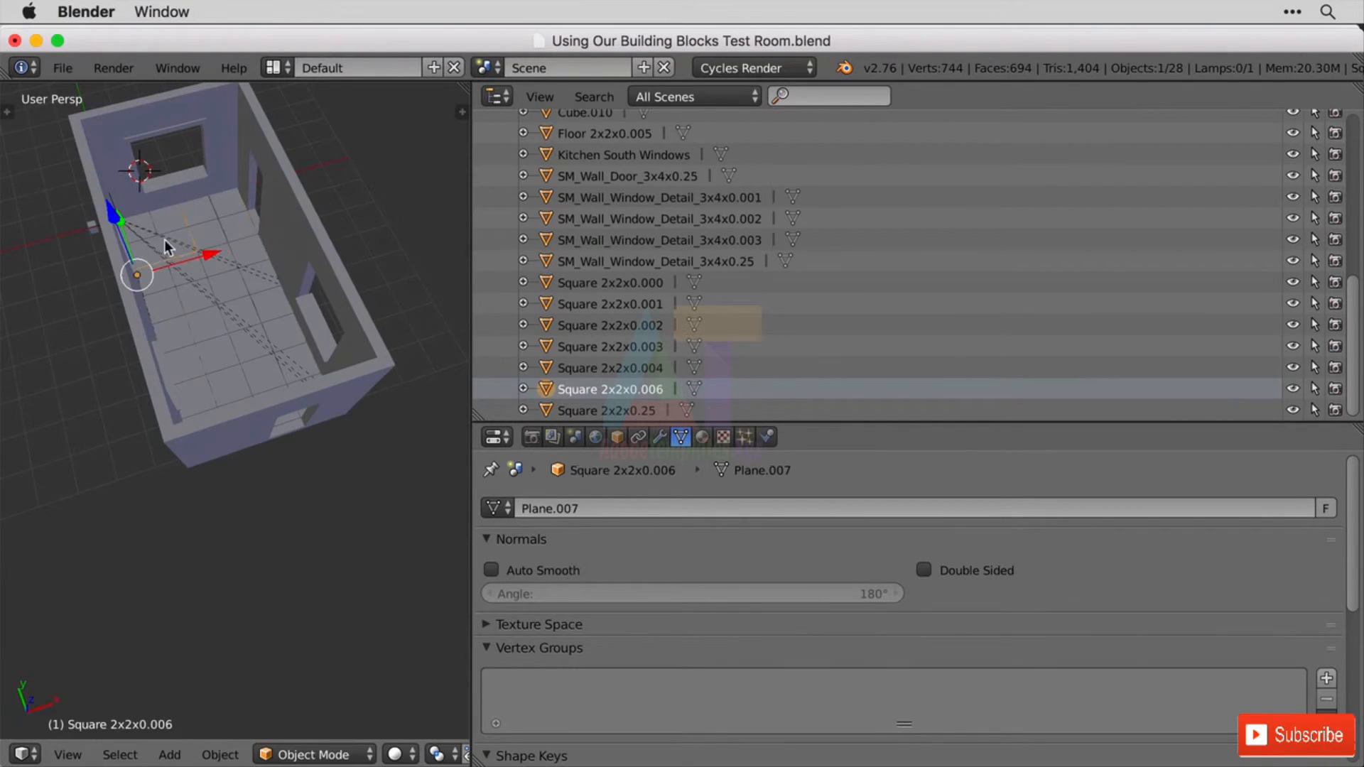
left_click(496, 508)
left_click(572, 295)
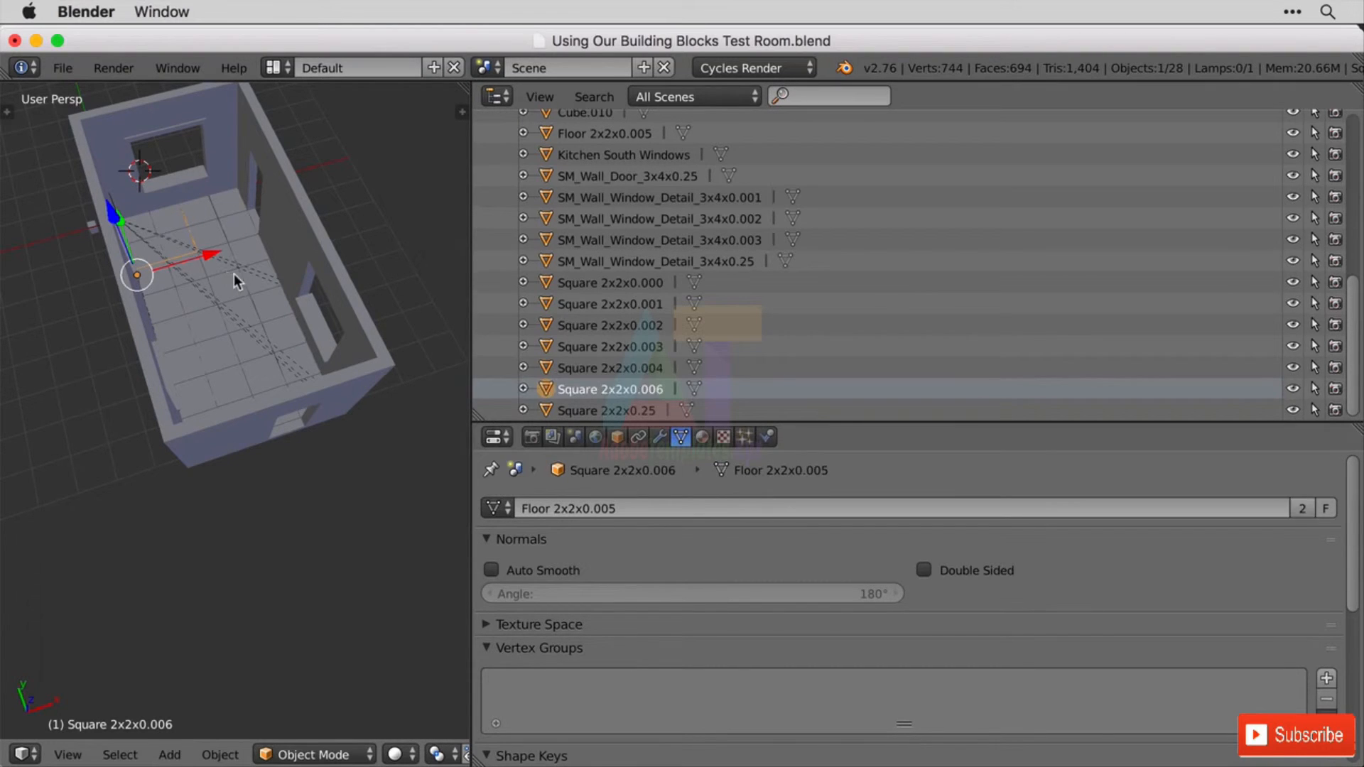
right_click(234, 274)
left_click(496, 508)
left_click(540, 295)
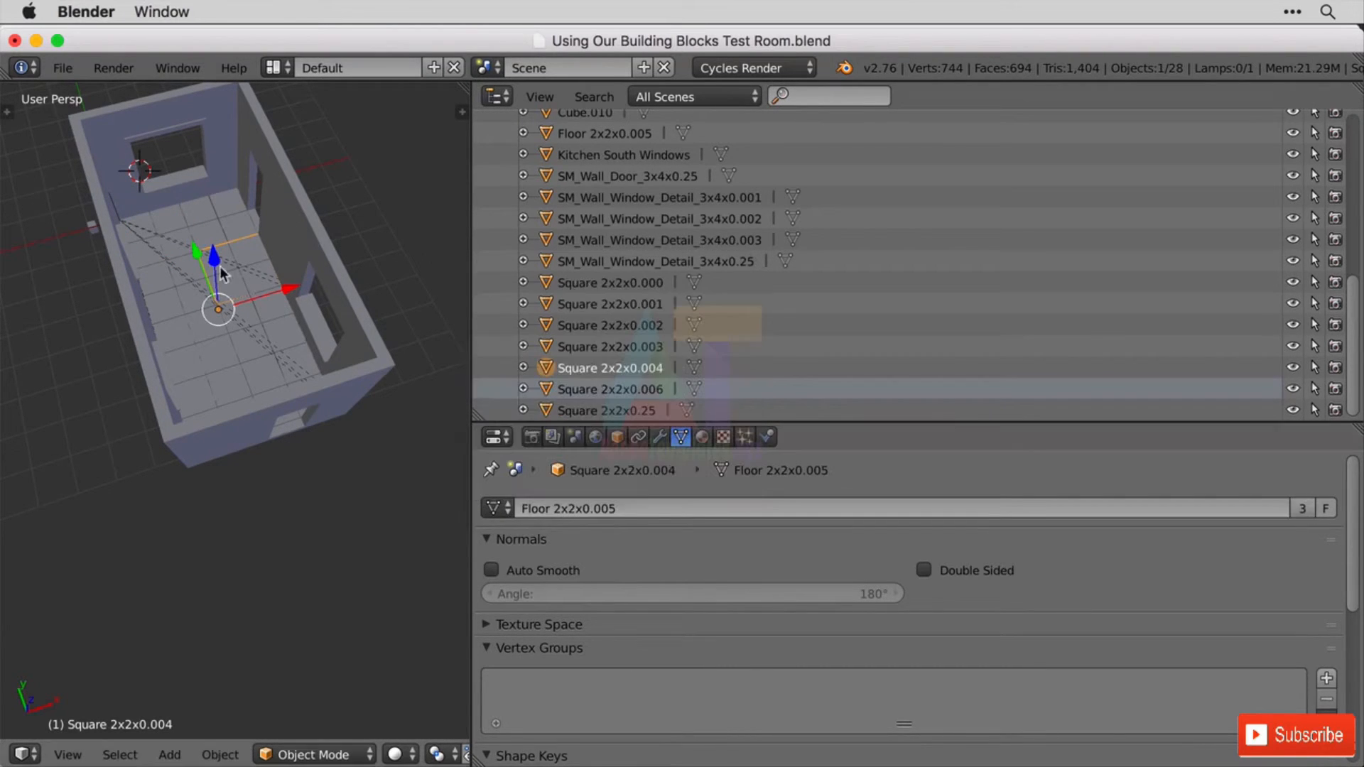
- Assign the mesh Floor 2x2x0.005 to the floor pieces Square 2x2x0.003 and Square 2x2x0.001
right_click(164, 320)
left_click(512, 510)
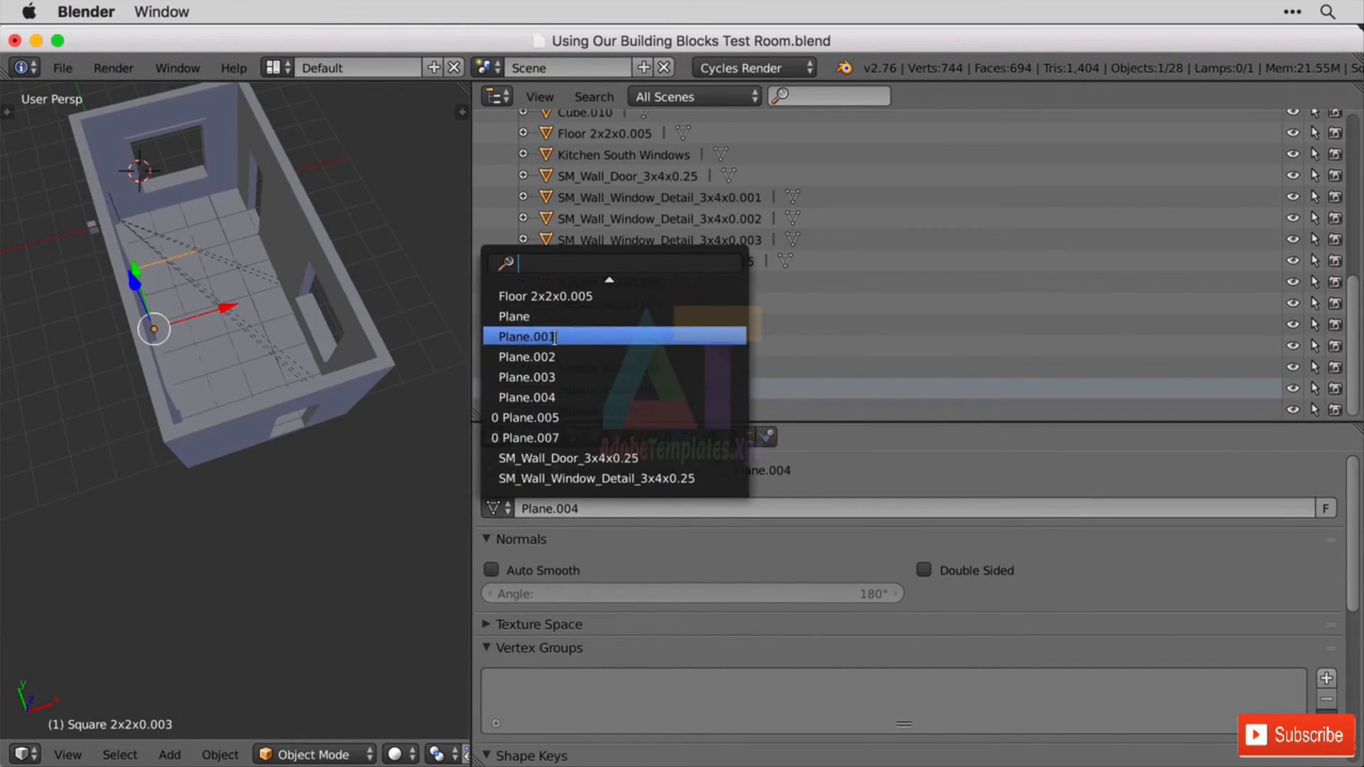
left_click(536, 296)
right_click(256, 309)
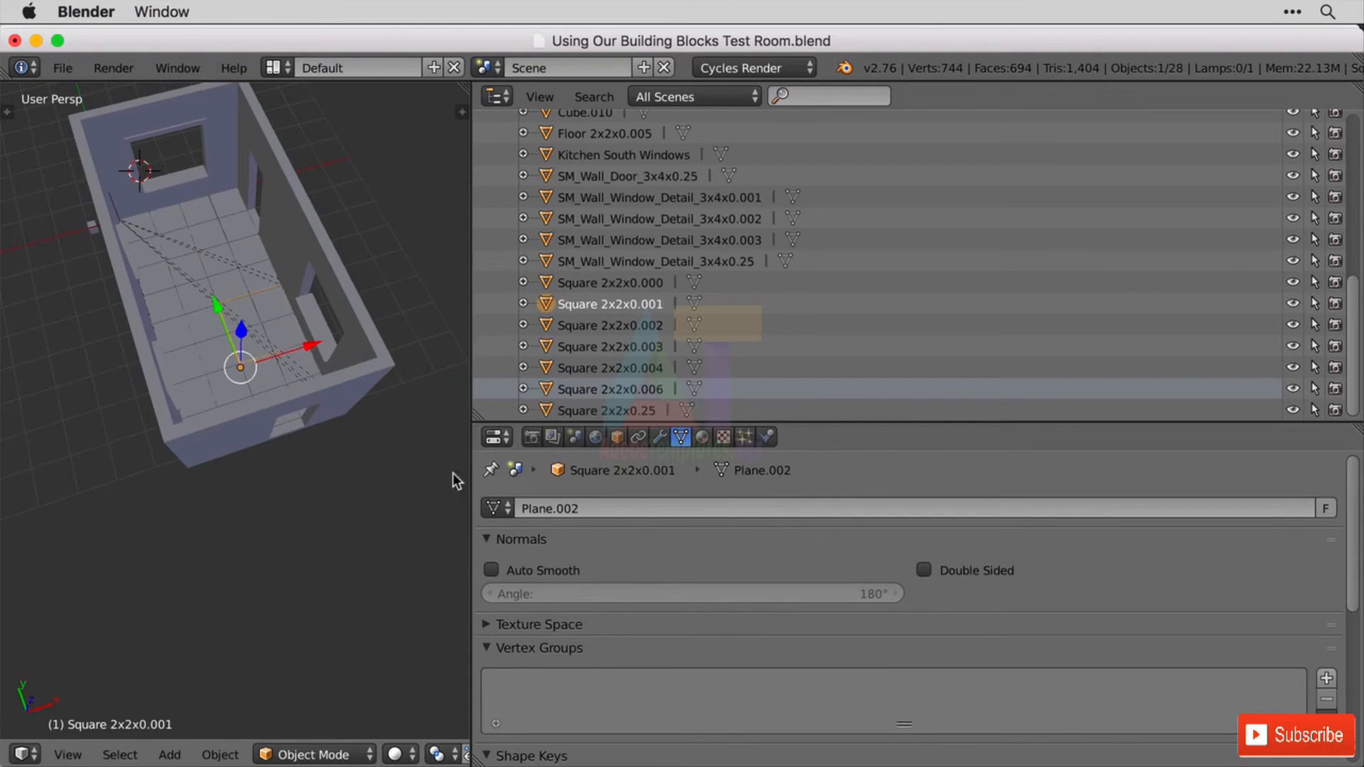
left_click(496, 509)
left_click(565, 296)
- Assign the mesh Floor 2x2x0.005 to the floor pieces Square 2x2x0.002 and Square 2x2x0.000
right_click(195, 339)
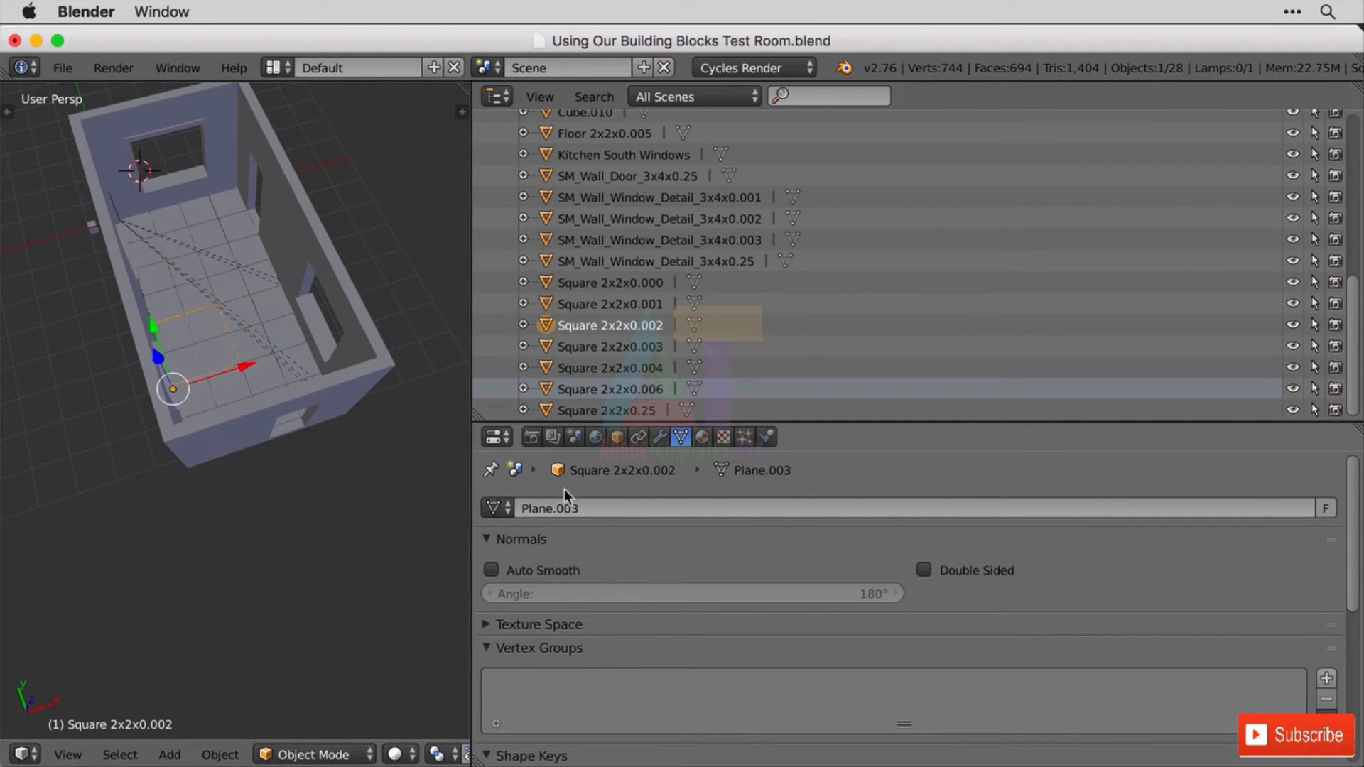
left_click(497, 509)
left_click(576, 296)
right_click(274, 366)
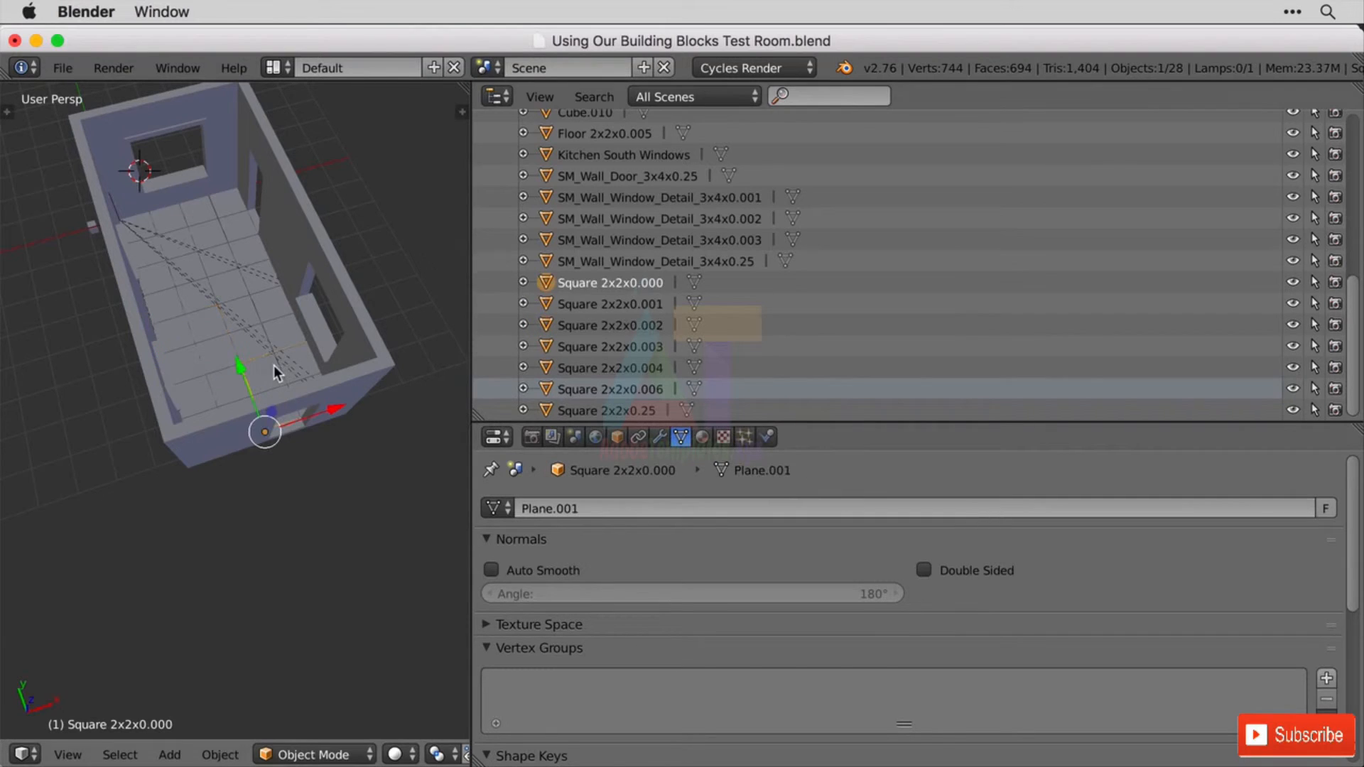
left_click(505, 508)
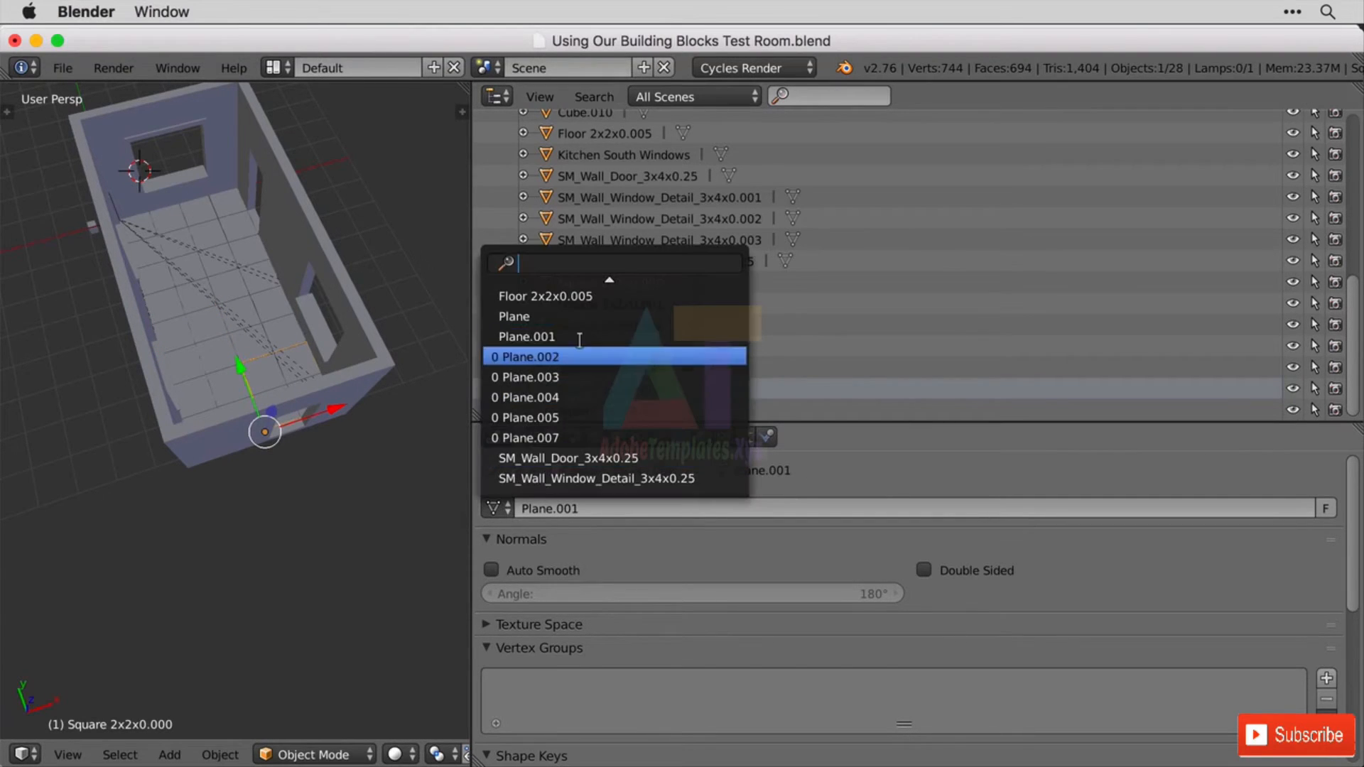
left_click(562, 296)
- Assign the mesh Floor 2x2x0.005 to the remaining floor piece, Square 2x2x0.25
right_click(249, 386)
left_click(497, 508)
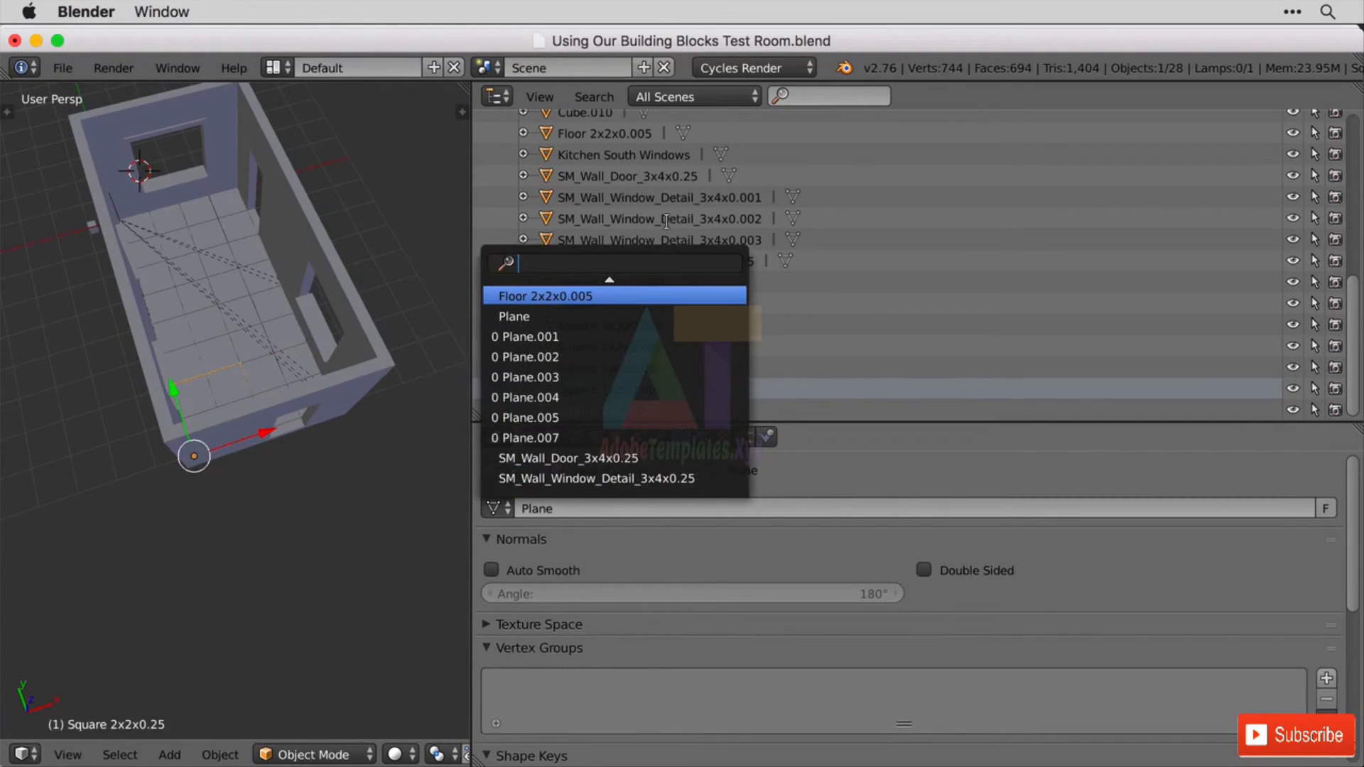
left_click(565, 294)
middle_click_drag(192, 526, 256, 457)
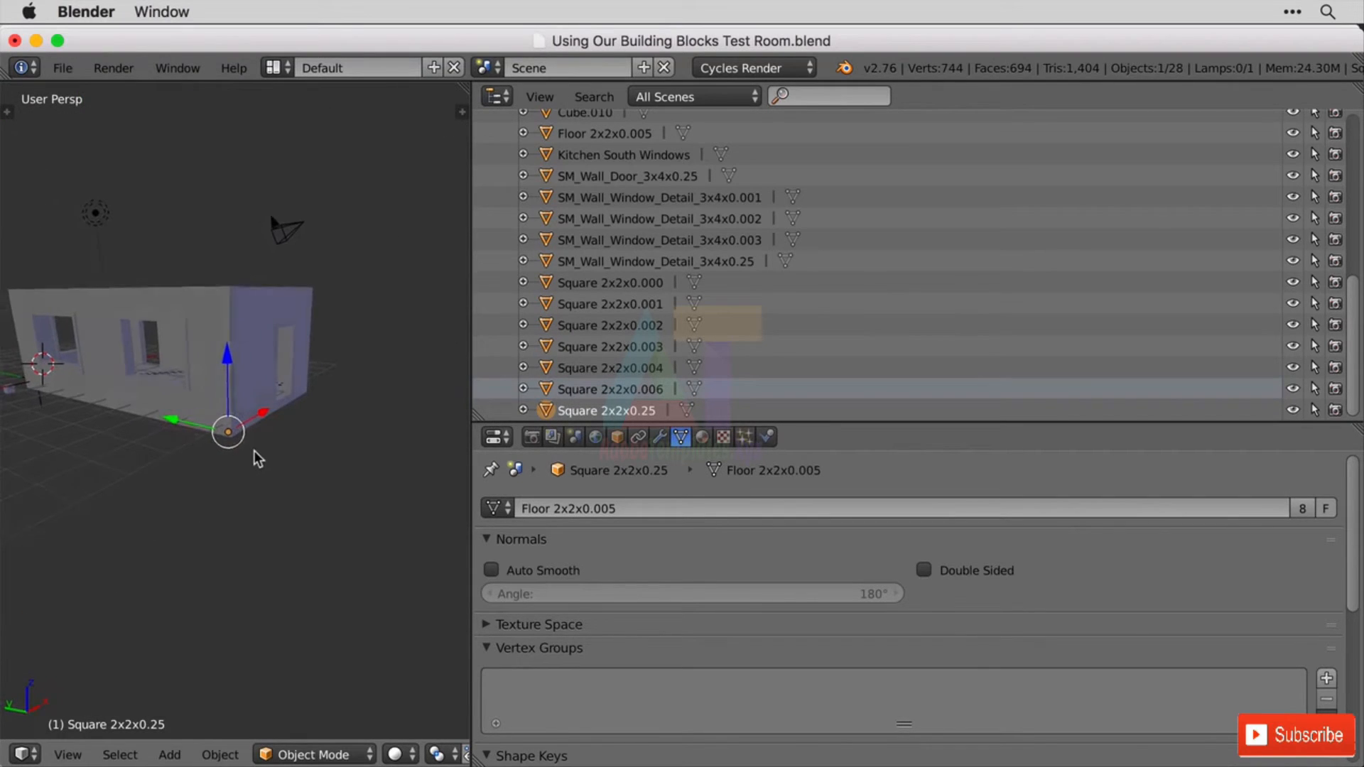
- Rename the corner filler object Cube.005 to Filler 0.25x0.25x3.25
right_click(231, 334)
left_click(594, 509)
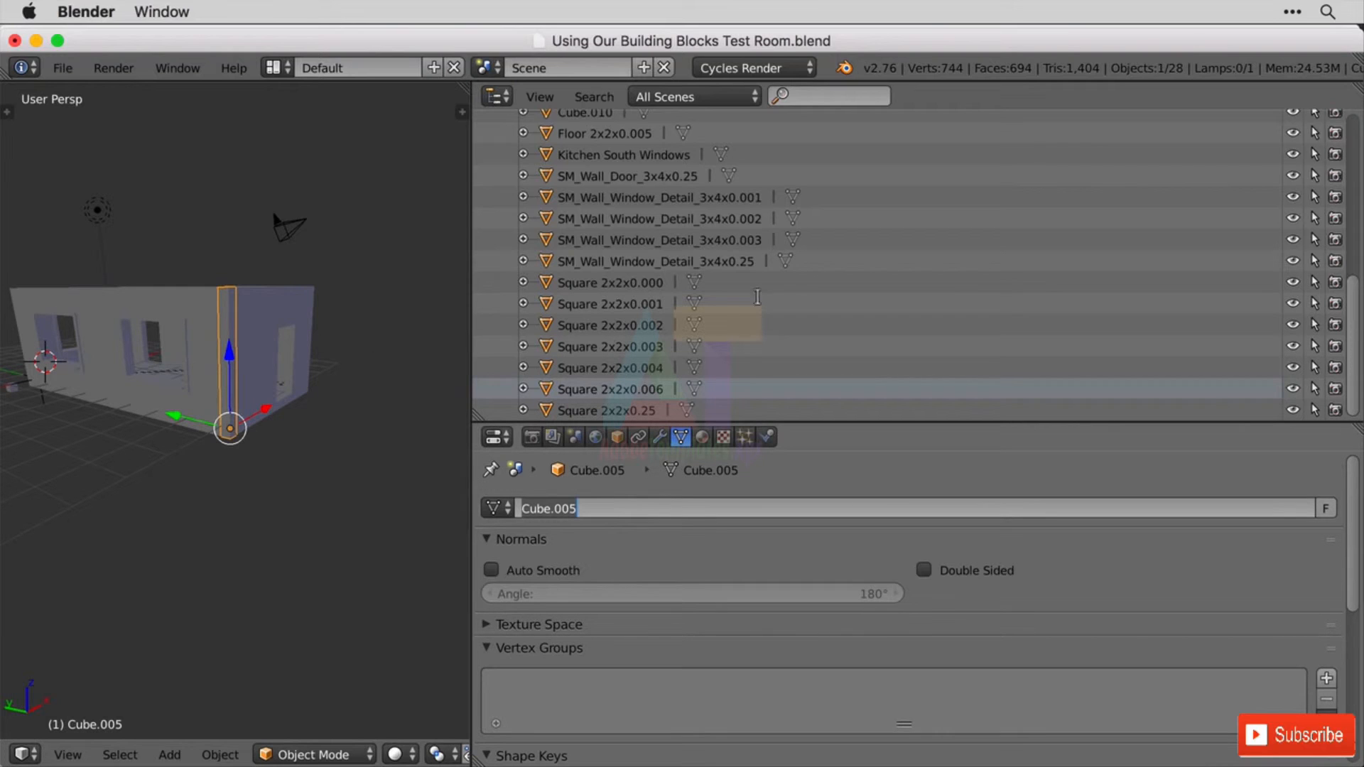
left_click(1356, 306)
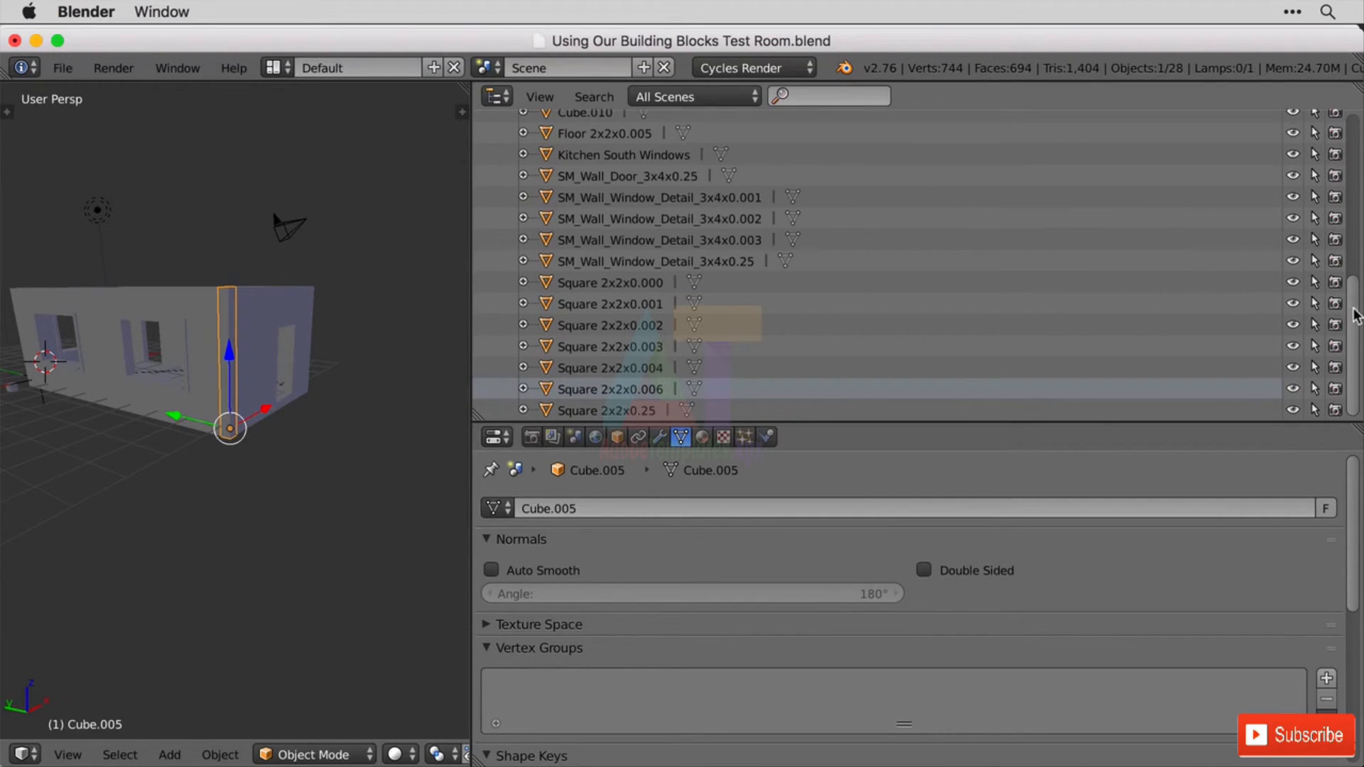
scroll(1356, 313, "up", 5)
double_click(570, 243)
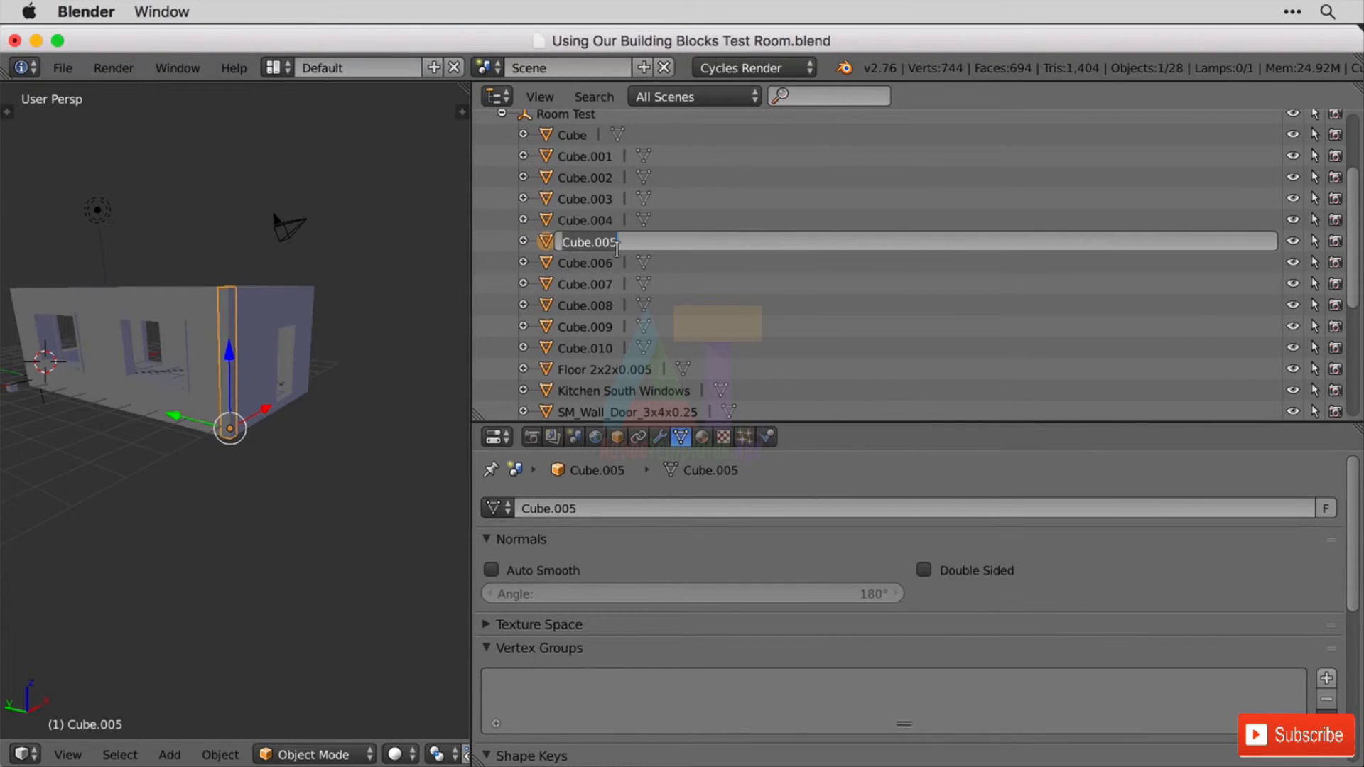
key("shift")
type("Filler ")
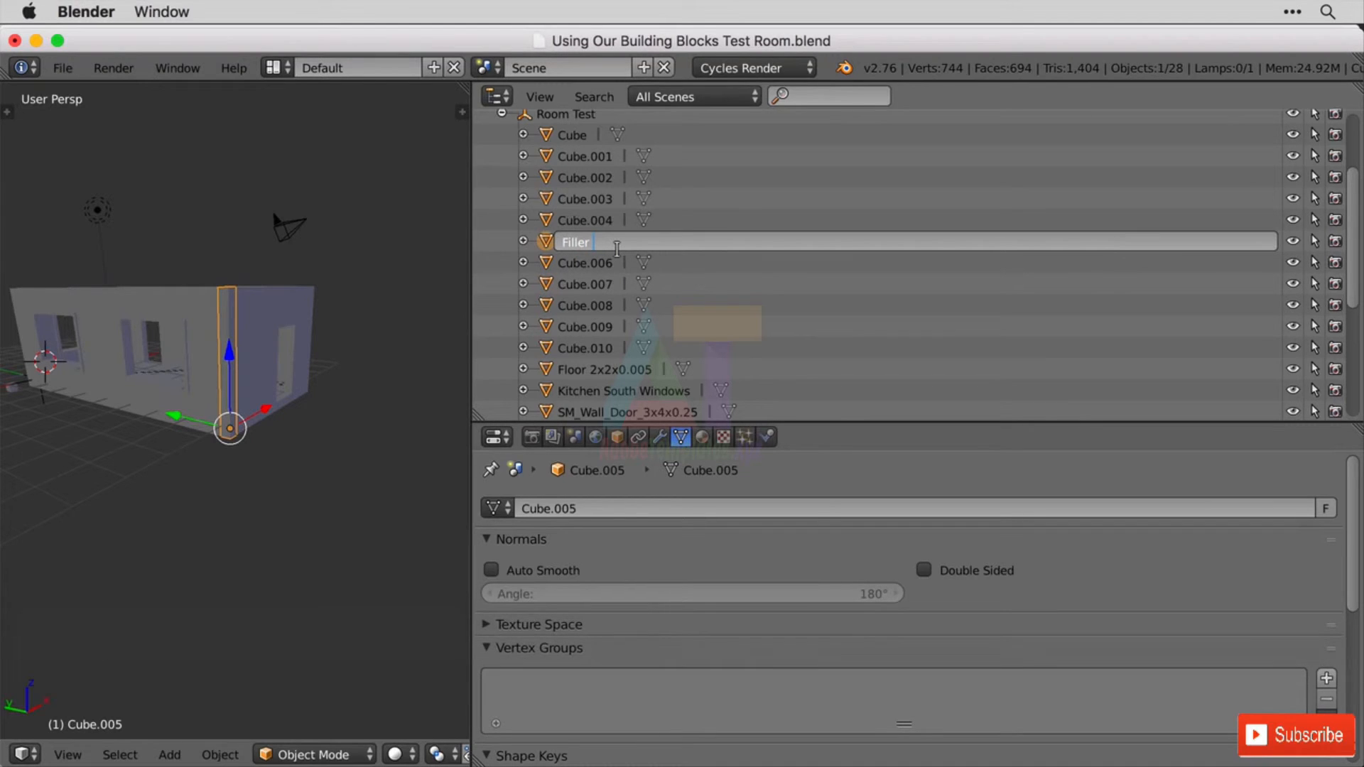
type("0")
key("BackSpace")
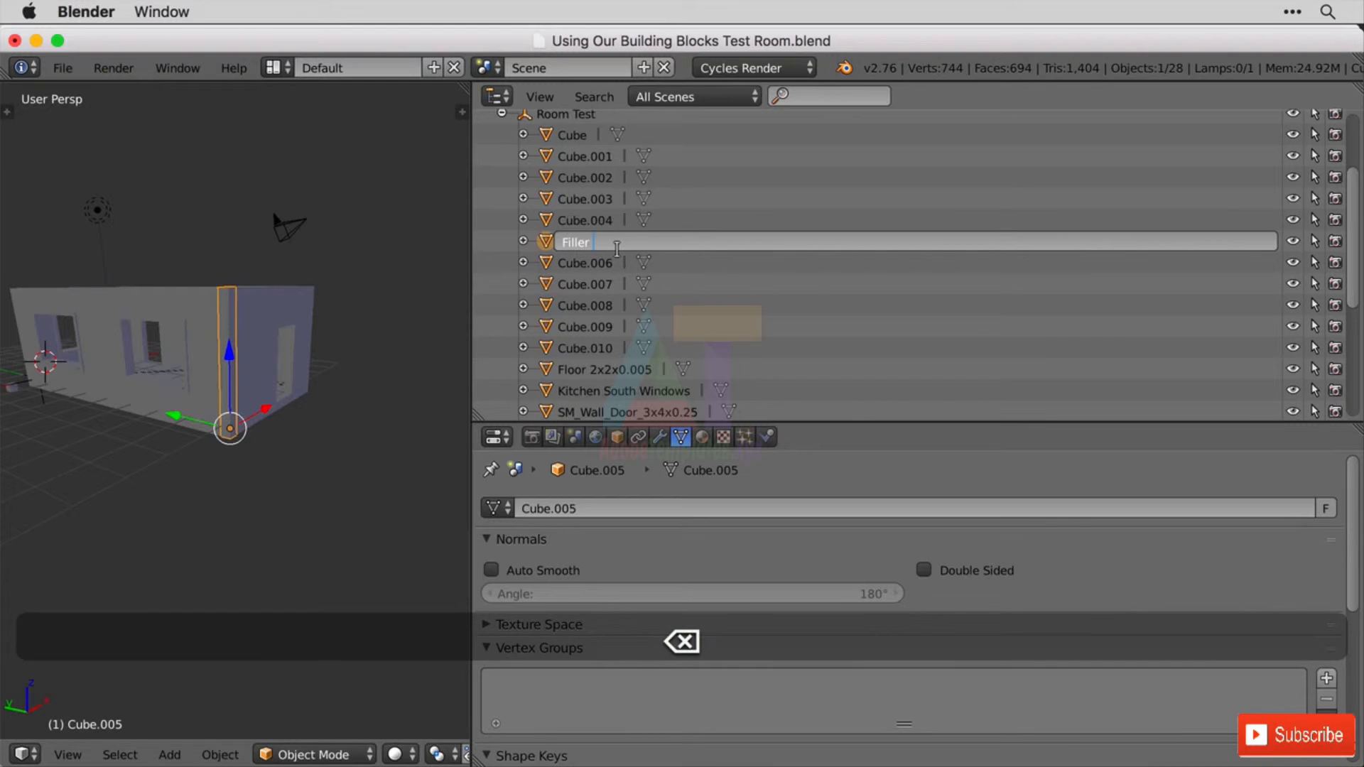
type("0.25")
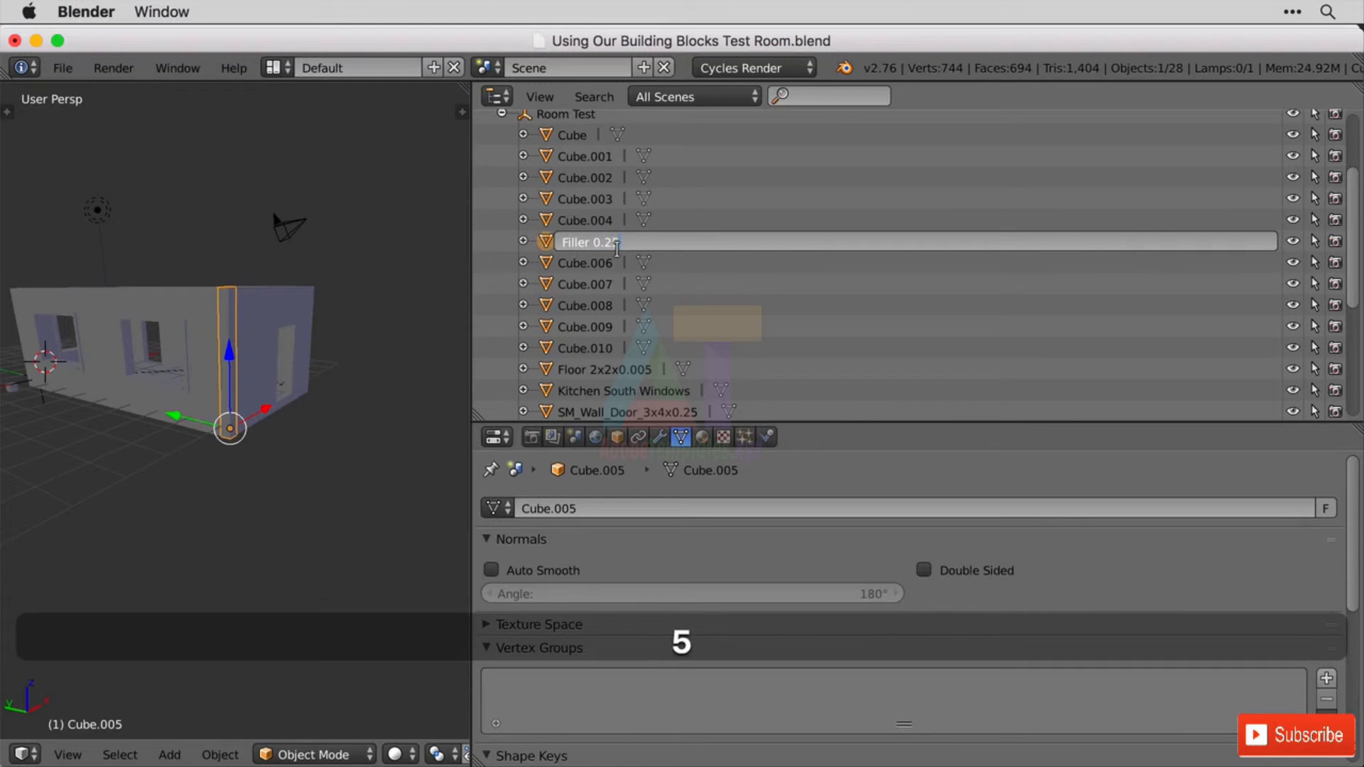
type("x0.25x")
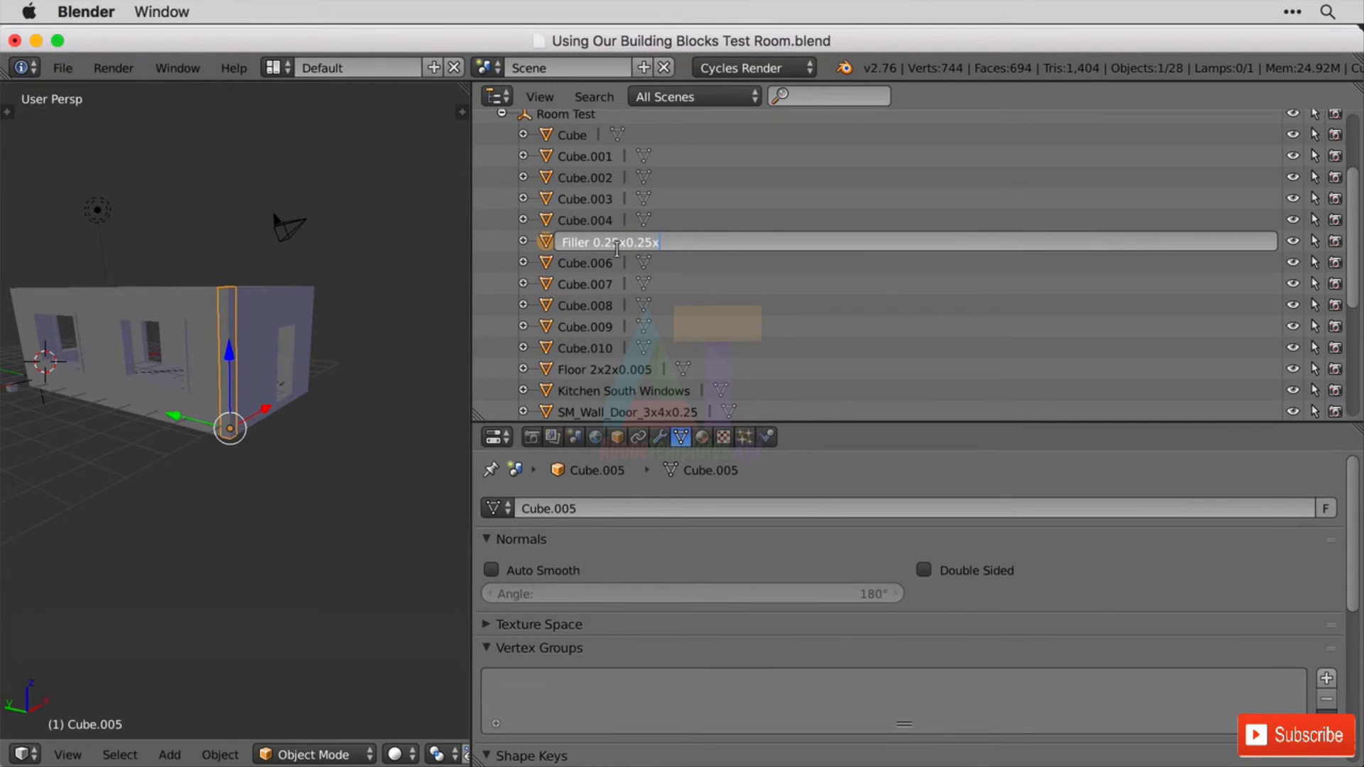
type("3.25")
key("Return")
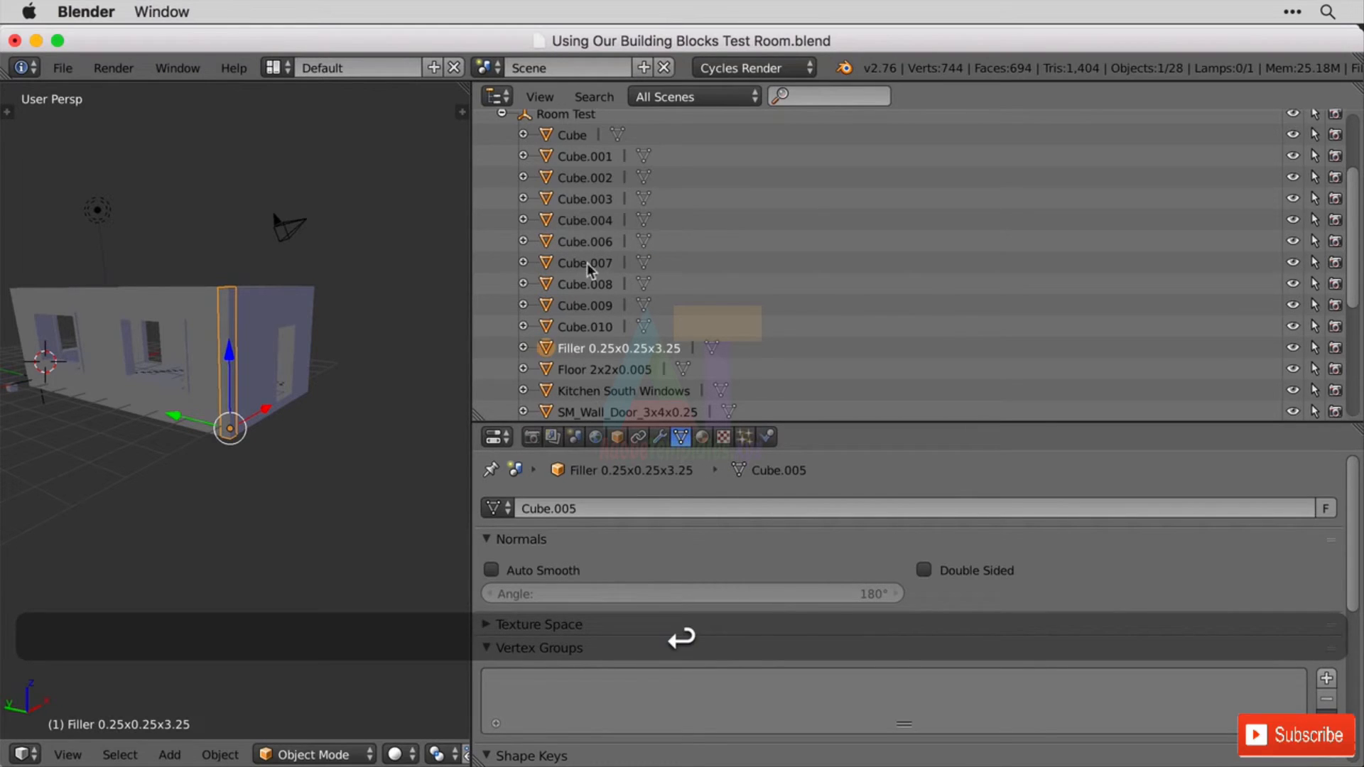
- Copy the corner filler's object name onto its mesh datablock, naming it Filler 0.25x0.25x3.25
double_click(600, 348)
key("super+c")
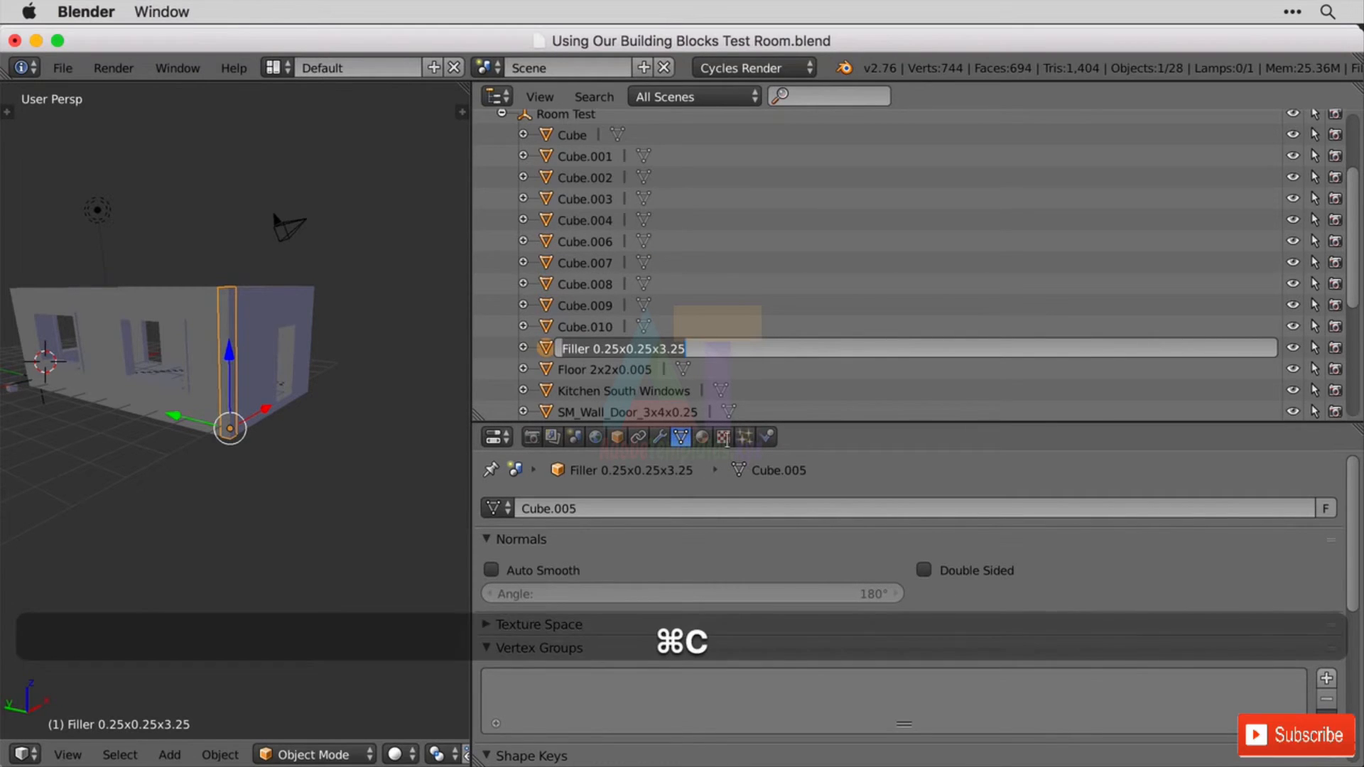
left_click(590, 514)
key("super+v")
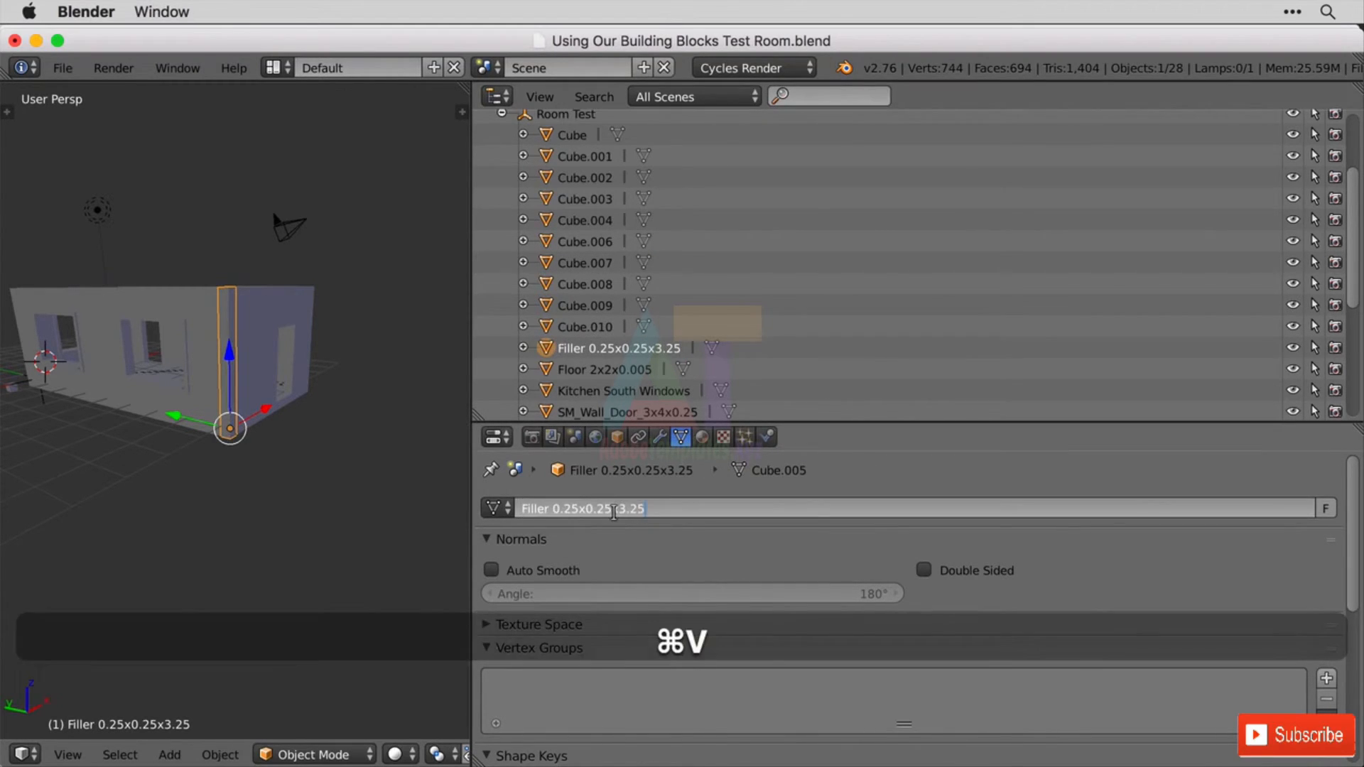
key("Return")
- Assign the mesh Filler 0.25x0.25x3.25 to the corner piece Cube.004
middle_click_drag(357, 326, 339, 424)
right_click(386, 357)
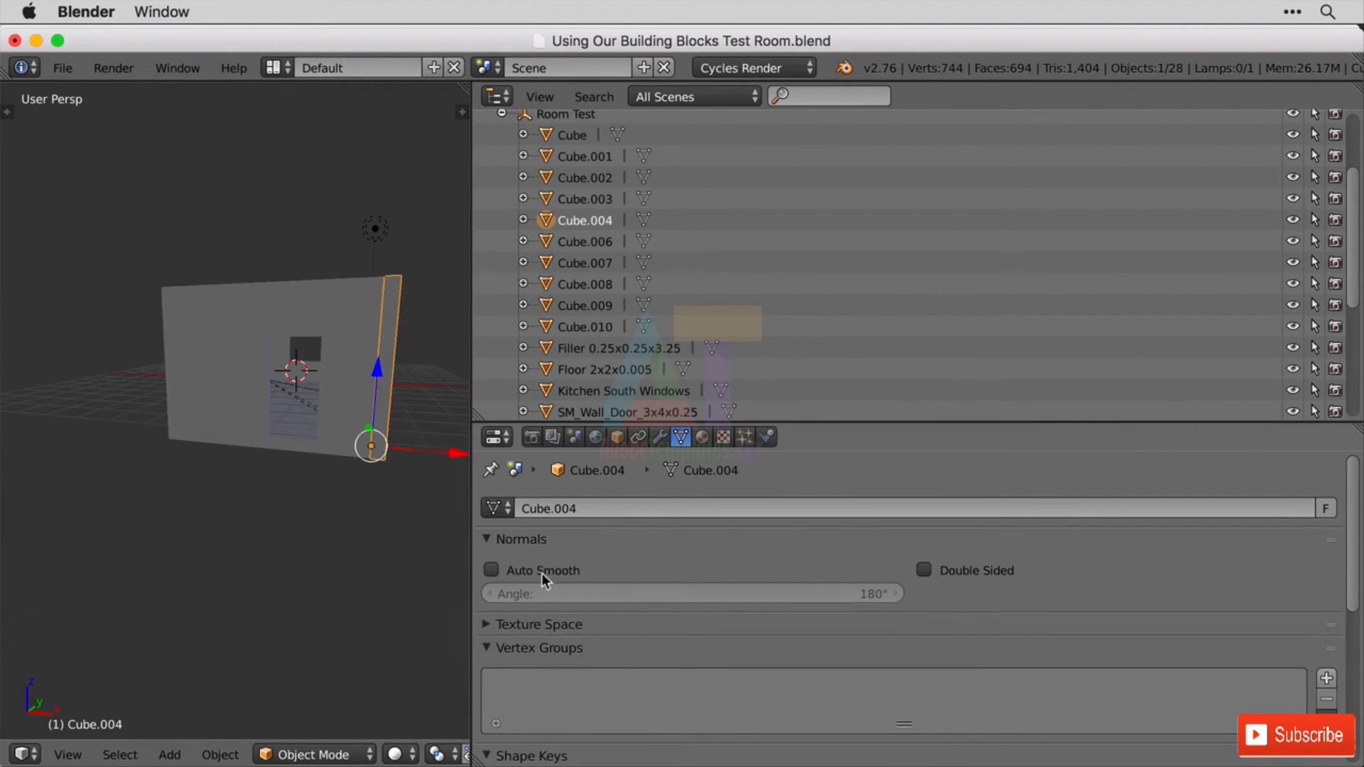
left_click(497, 508)
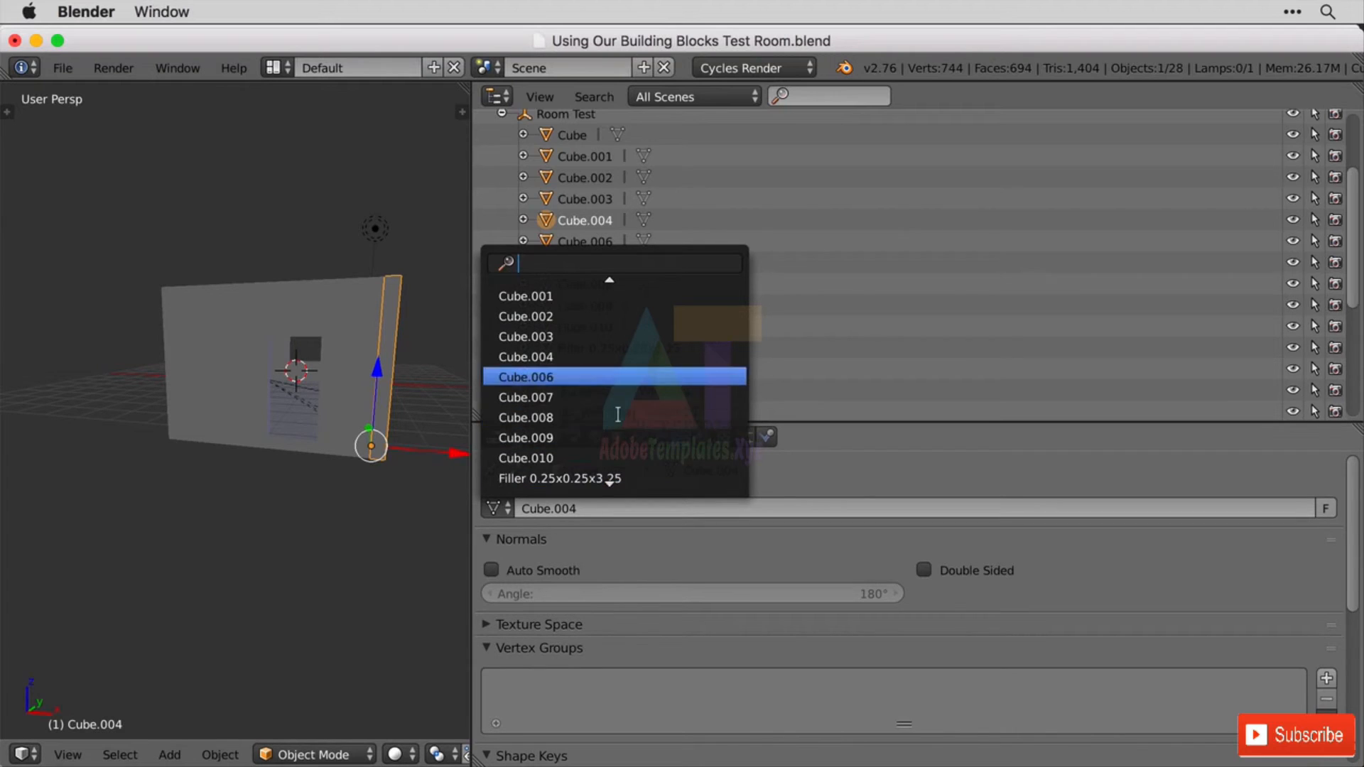
left_click(610, 478)
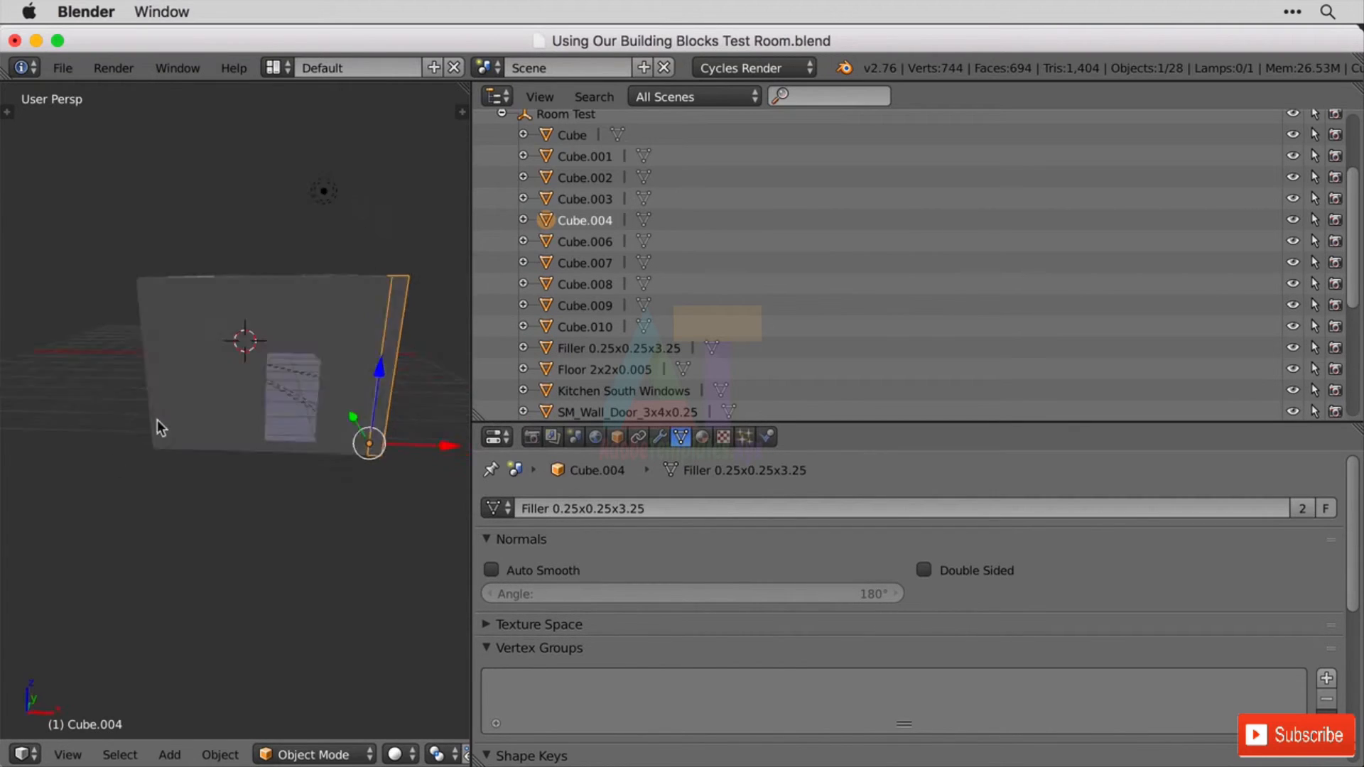
- Select the corner pieces Cube.001 and Cube.003 together, and assign the mesh Filler 0.25x0.25x3.25 to the active Cube.003
middle_click_drag(157, 420, 285, 426)
middle_click_drag(288, 616, 297, 533, "shift")
scroll(171, 506, "down", 4)
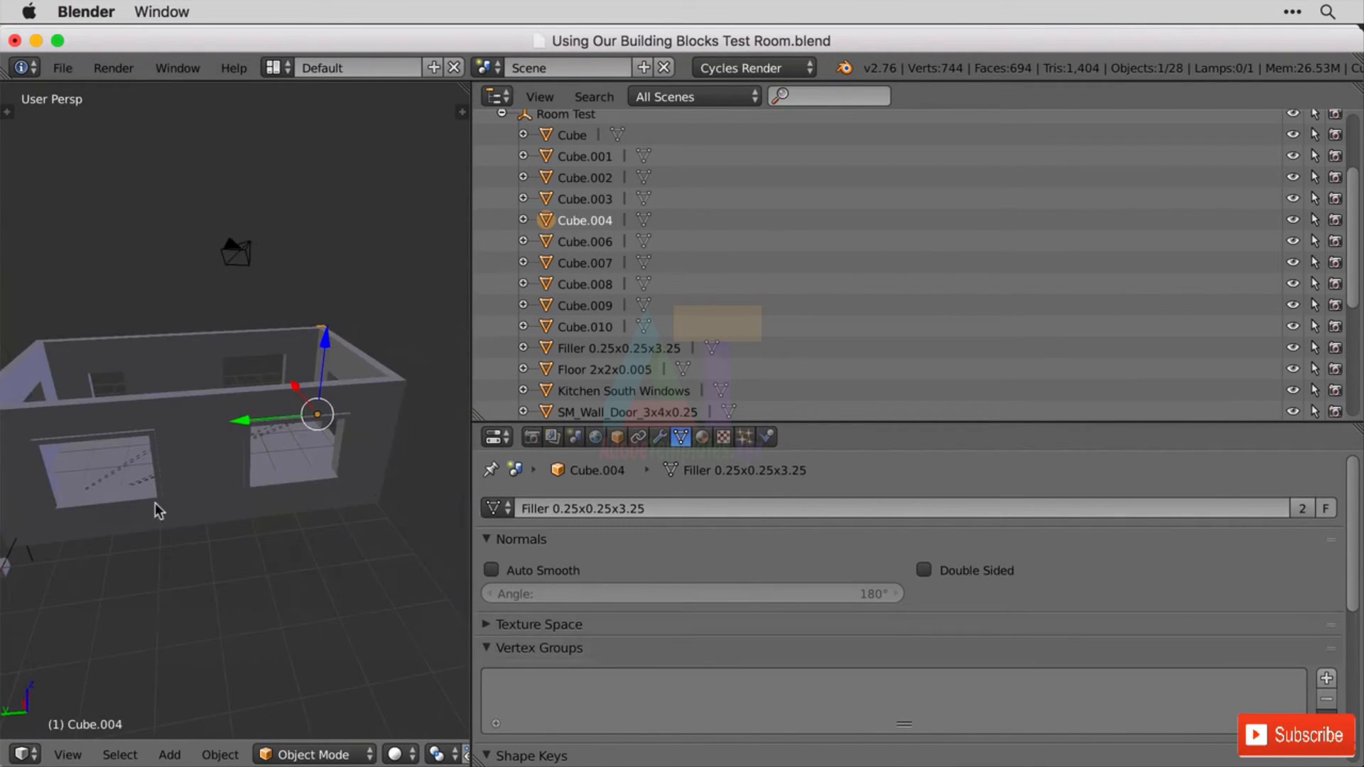
middle_click_drag(155, 503, 167, 472)
right_click(263, 492)
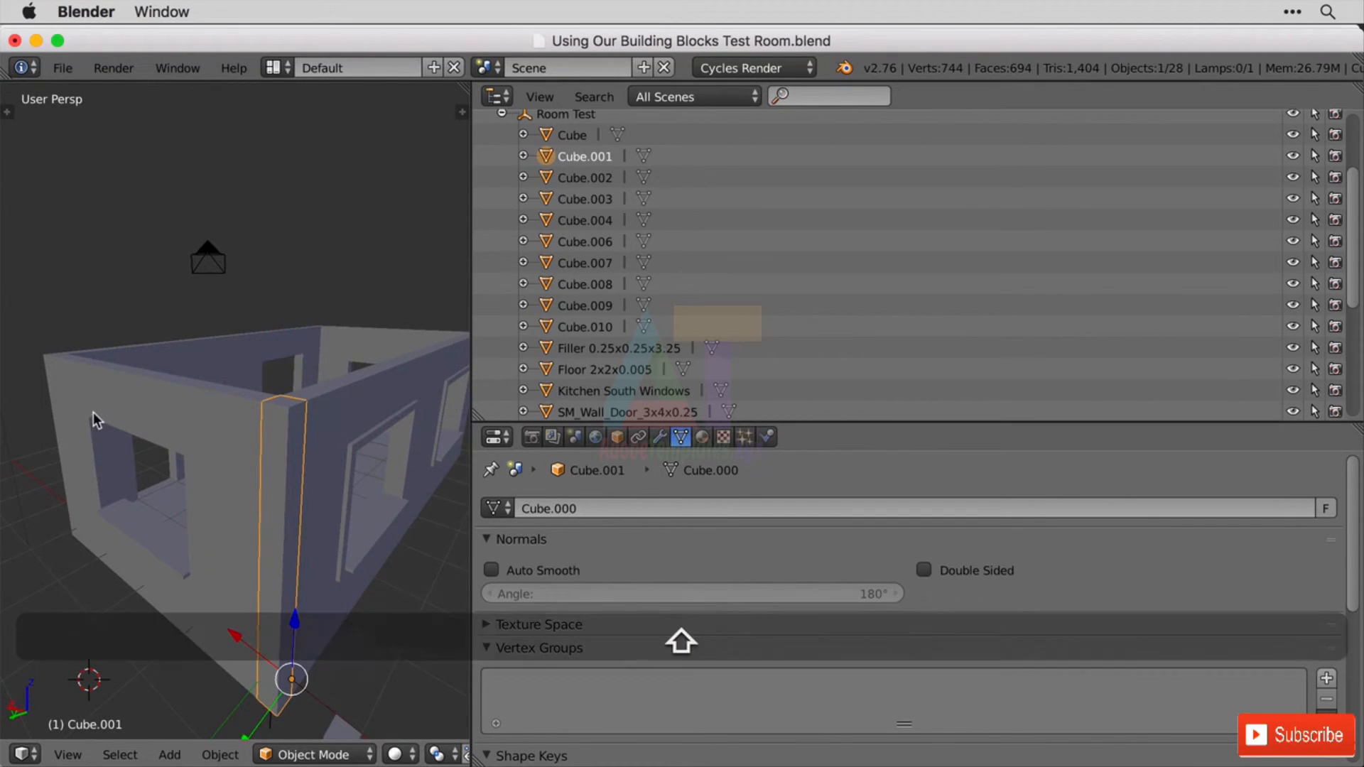
right_click(52, 369, "shift")
right_click(49, 371, "shift")
right_click(141, 392, "shift")
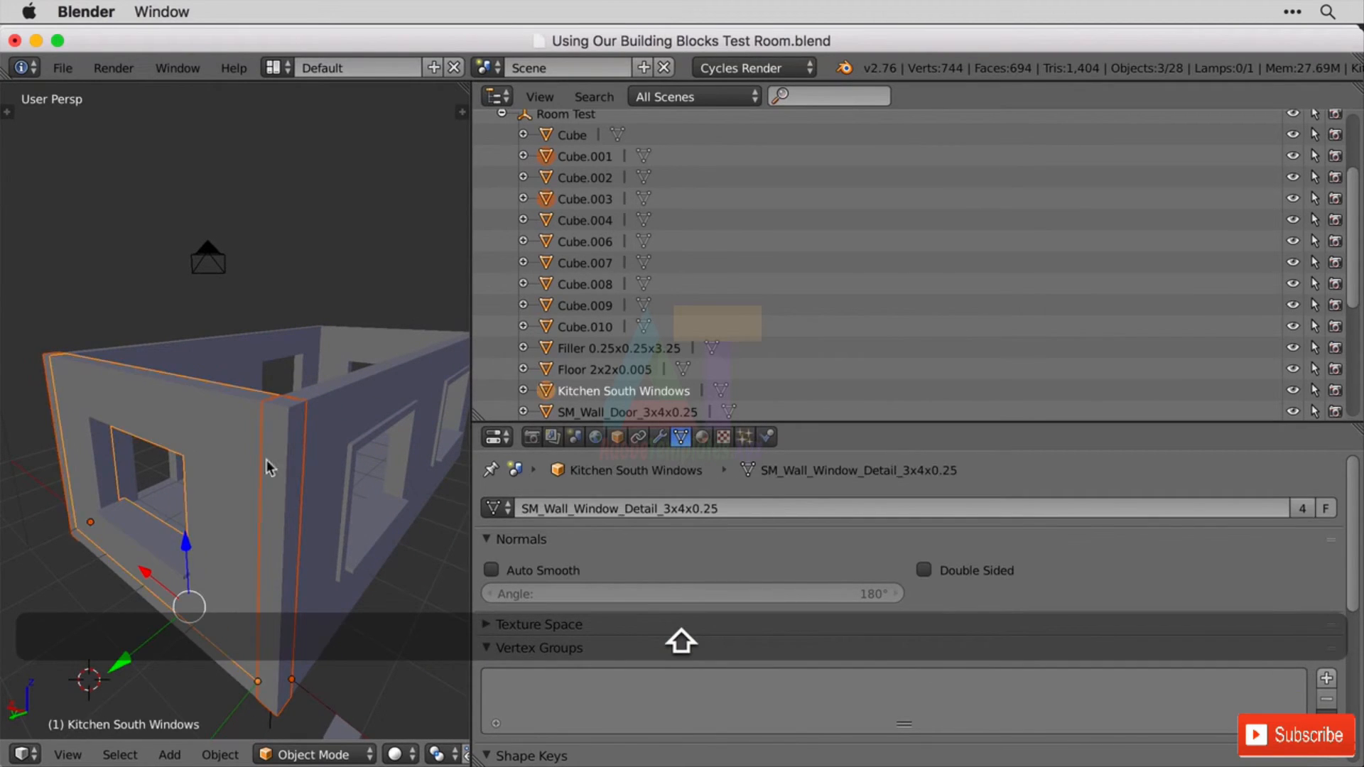
right_click(282, 466)
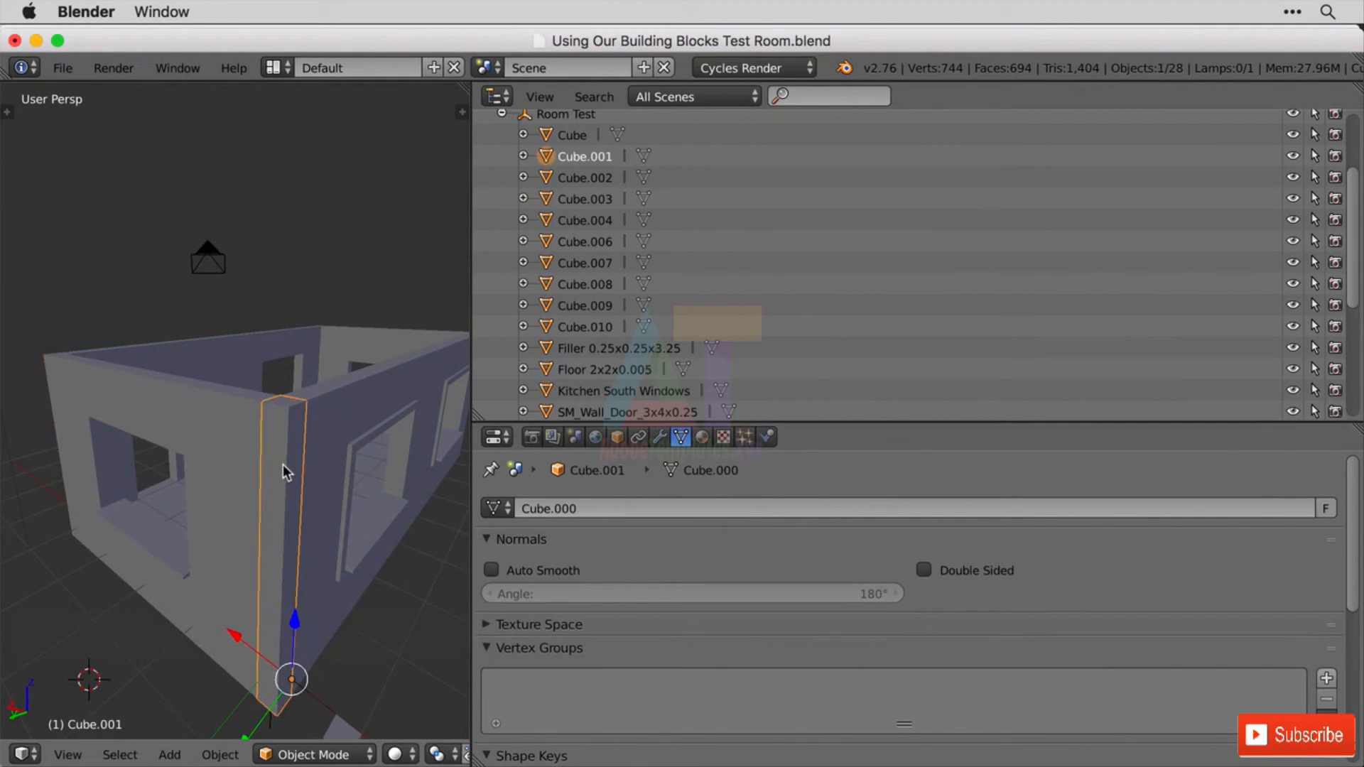
right_click(48, 358, "shift")
right_click(250, 488)
scroll(193, 553, "down", 4)
middle_click_drag(163, 537, 107, 497)
right_click(55, 434, "shift")
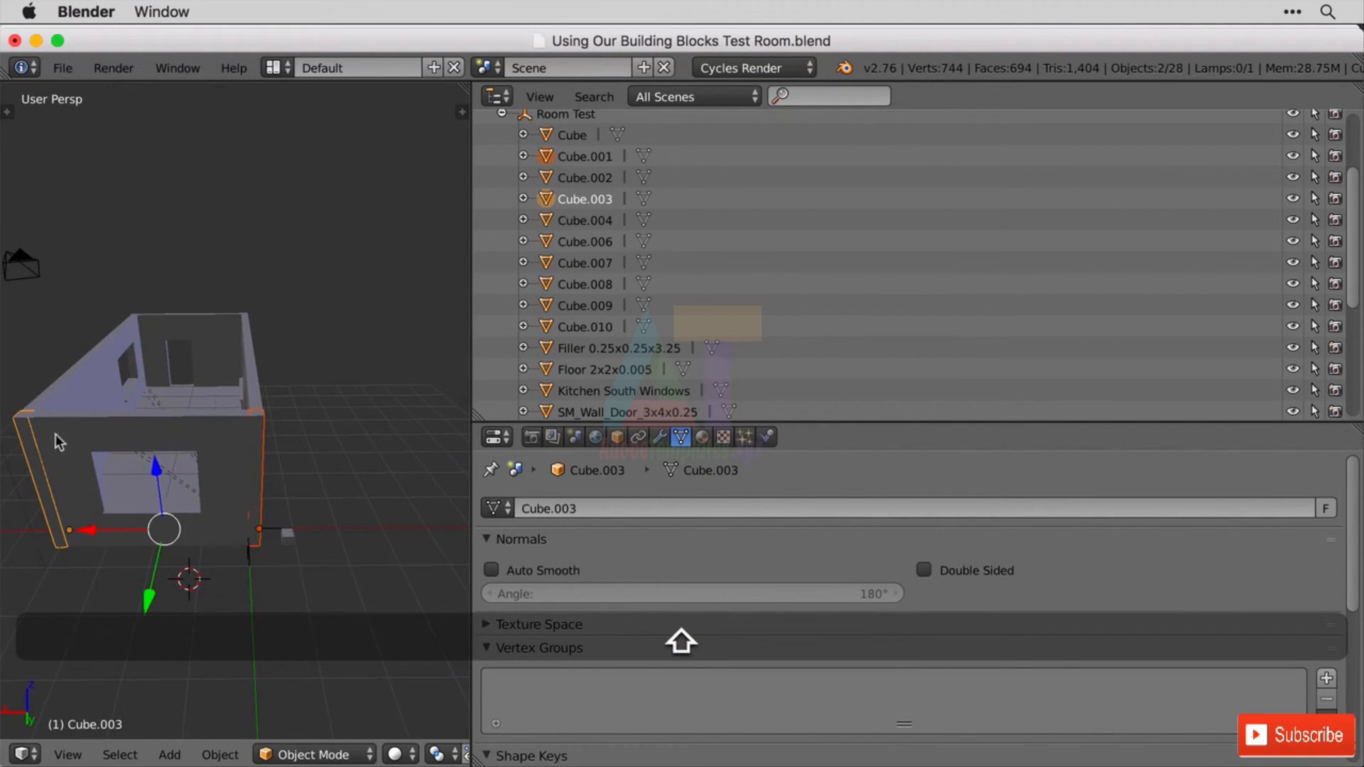
left_click(498, 509)
scroll(593, 396, "down", 7)
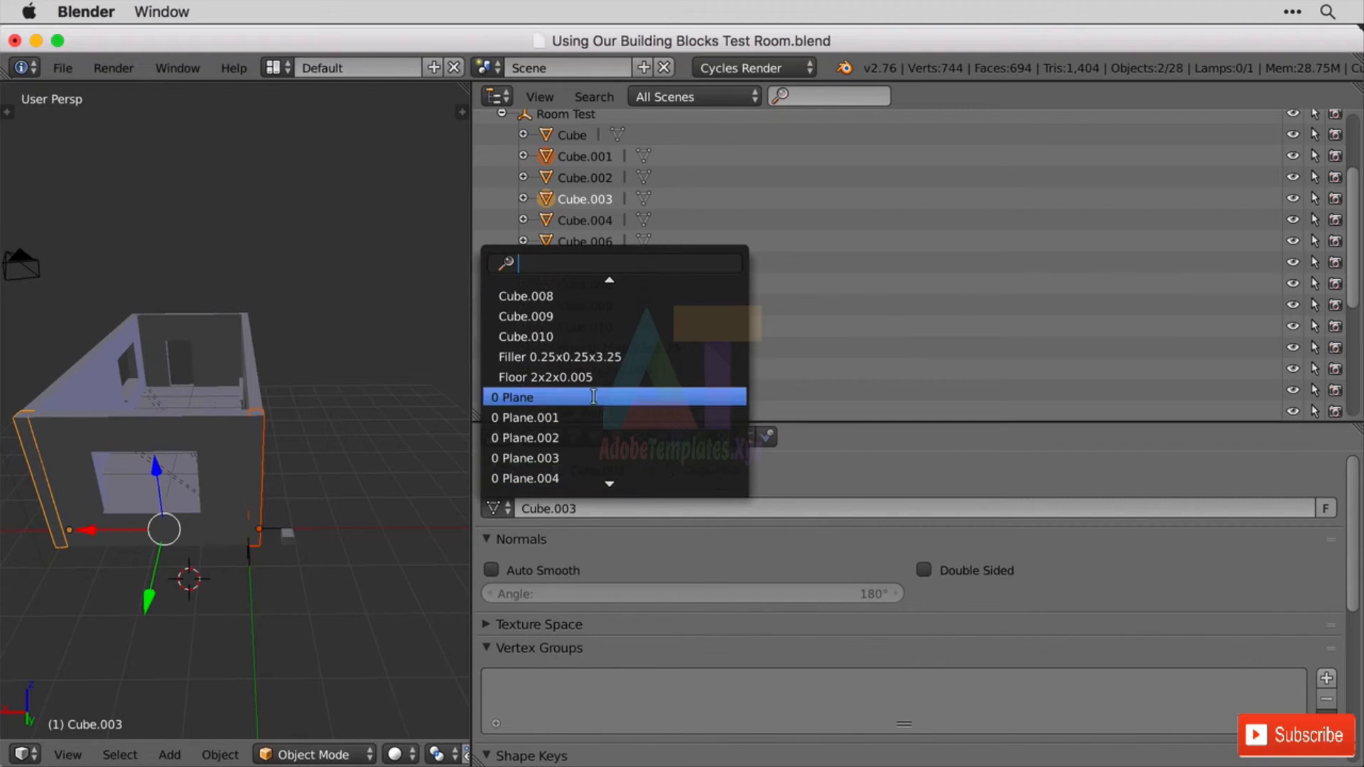
left_click(581, 357)
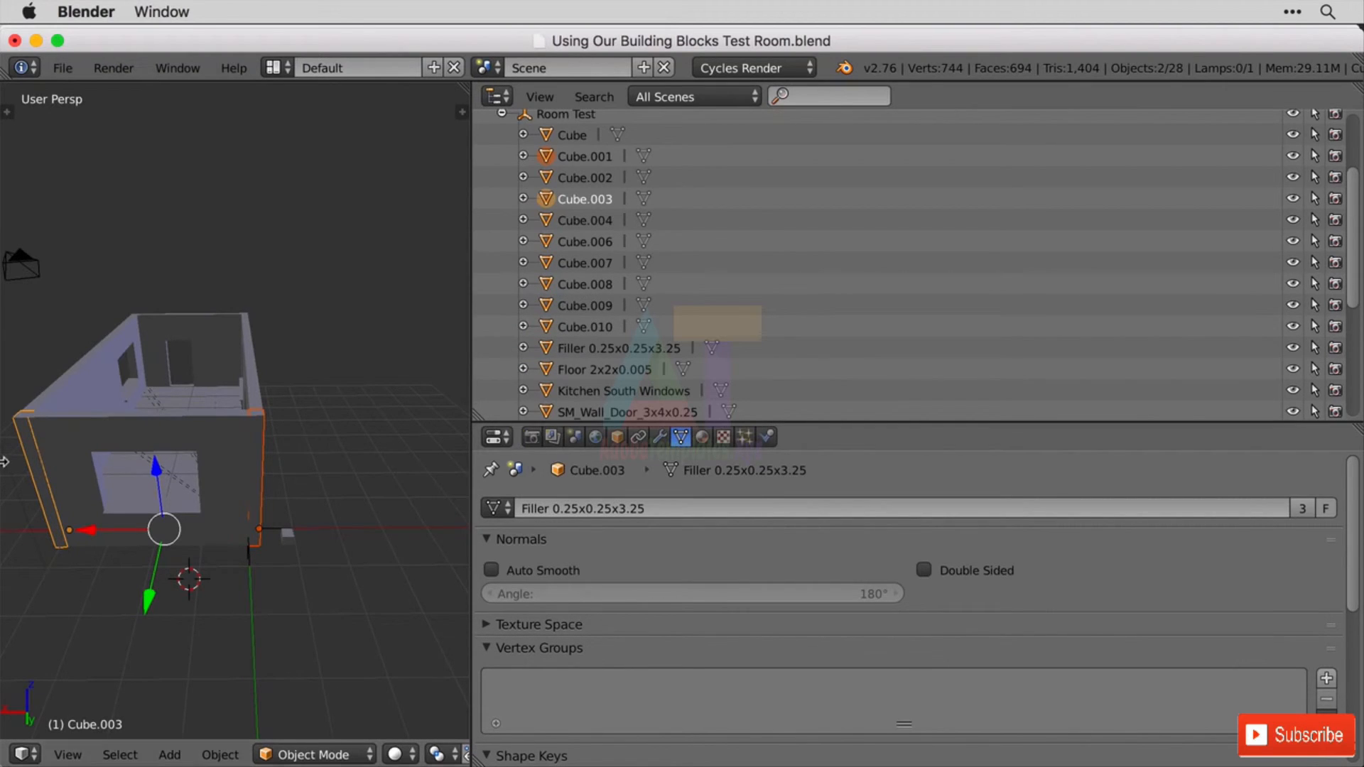
- Assign the mesh Filler 0.25x0.25x3.25 to the remaining corner piece, Cube.001
right_click(28, 440)
right_click(31, 446)
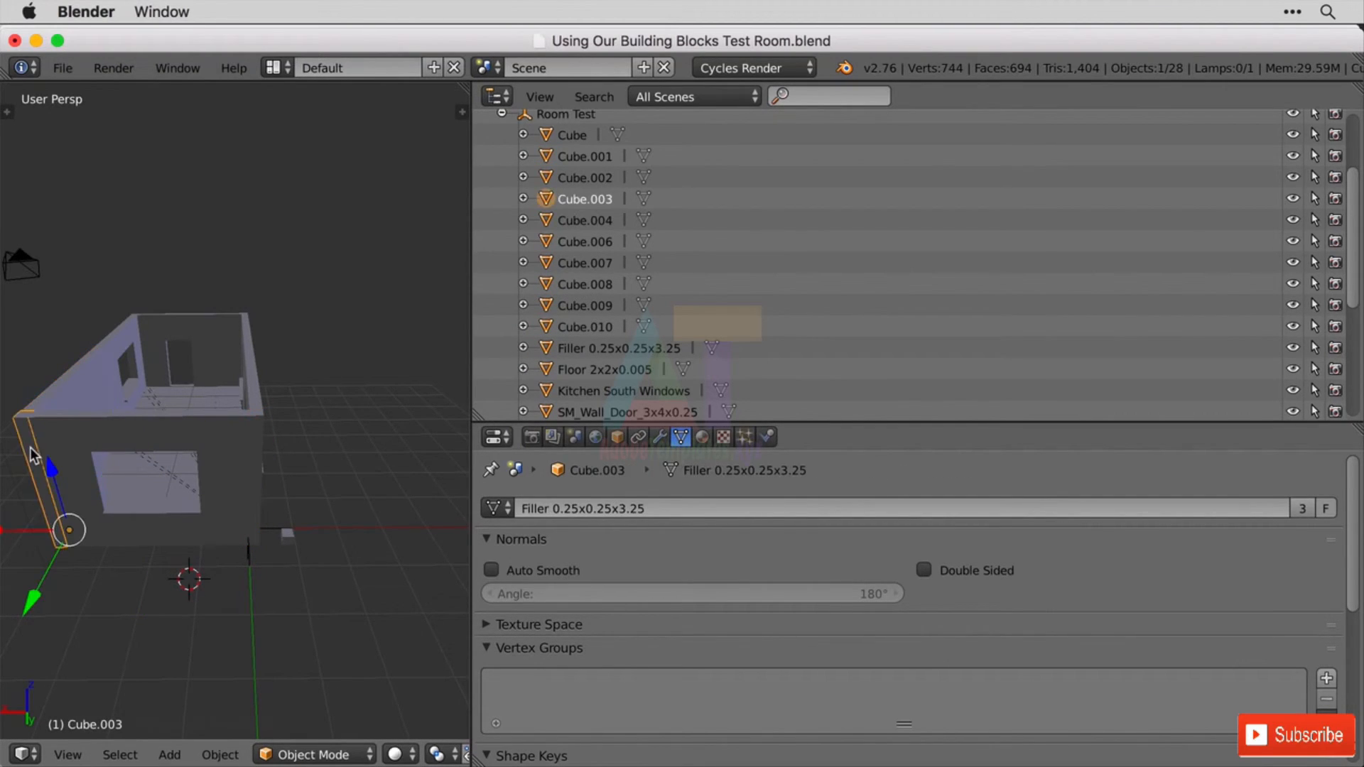
right_click(254, 437)
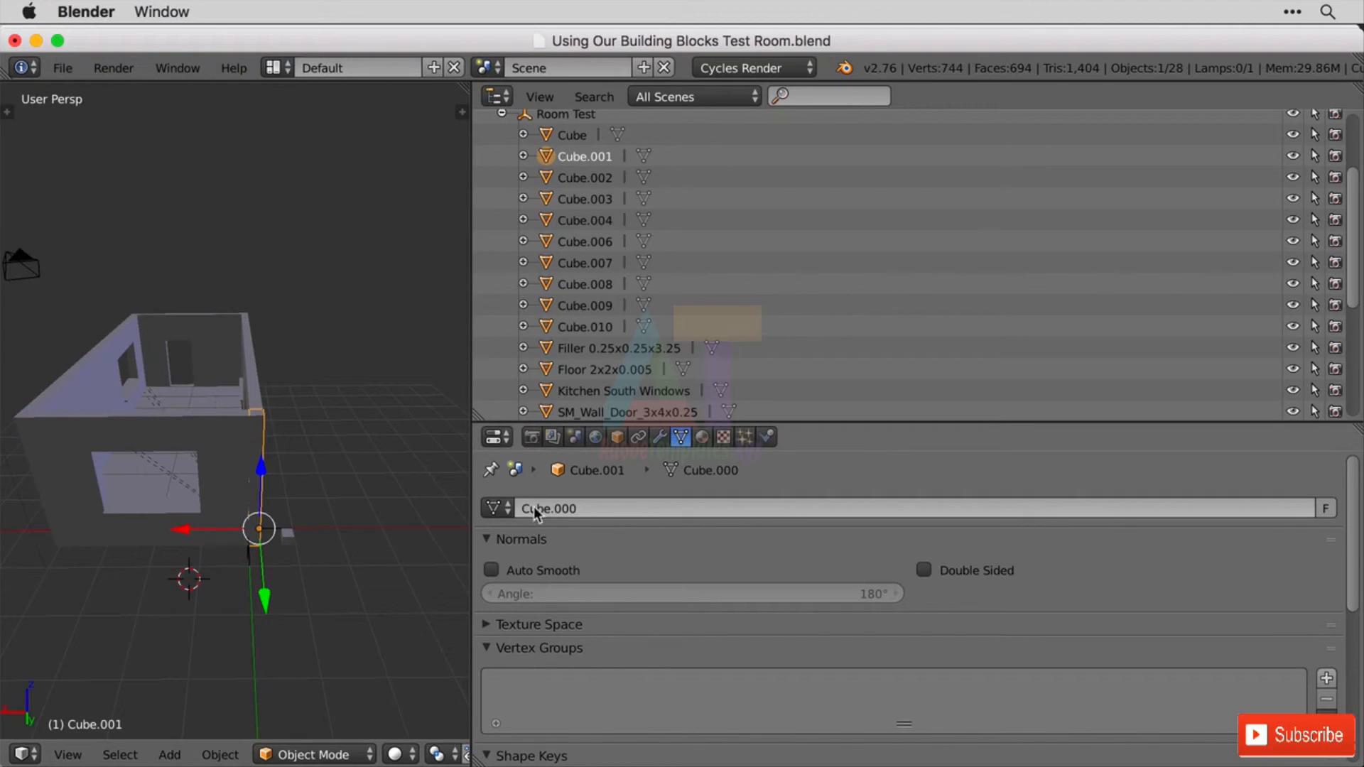
left_click(498, 507)
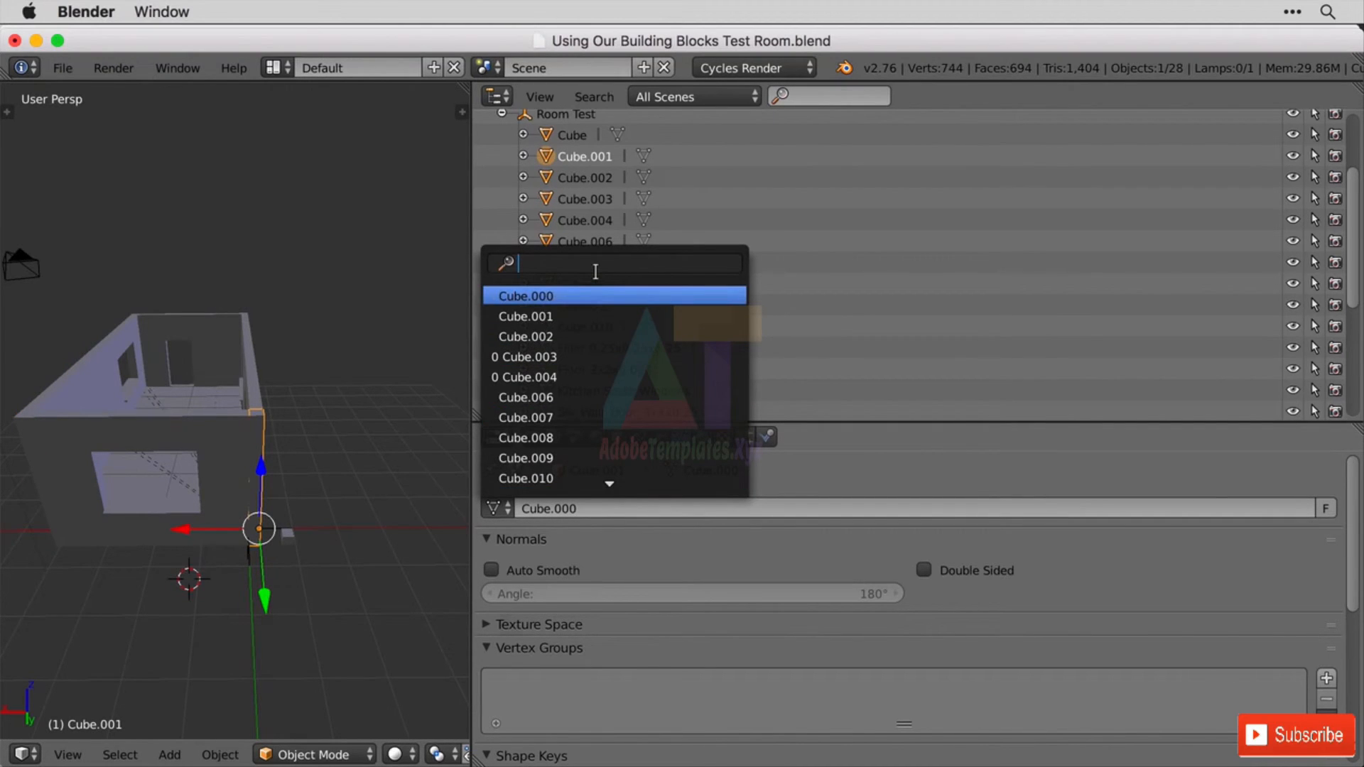
type("fil")
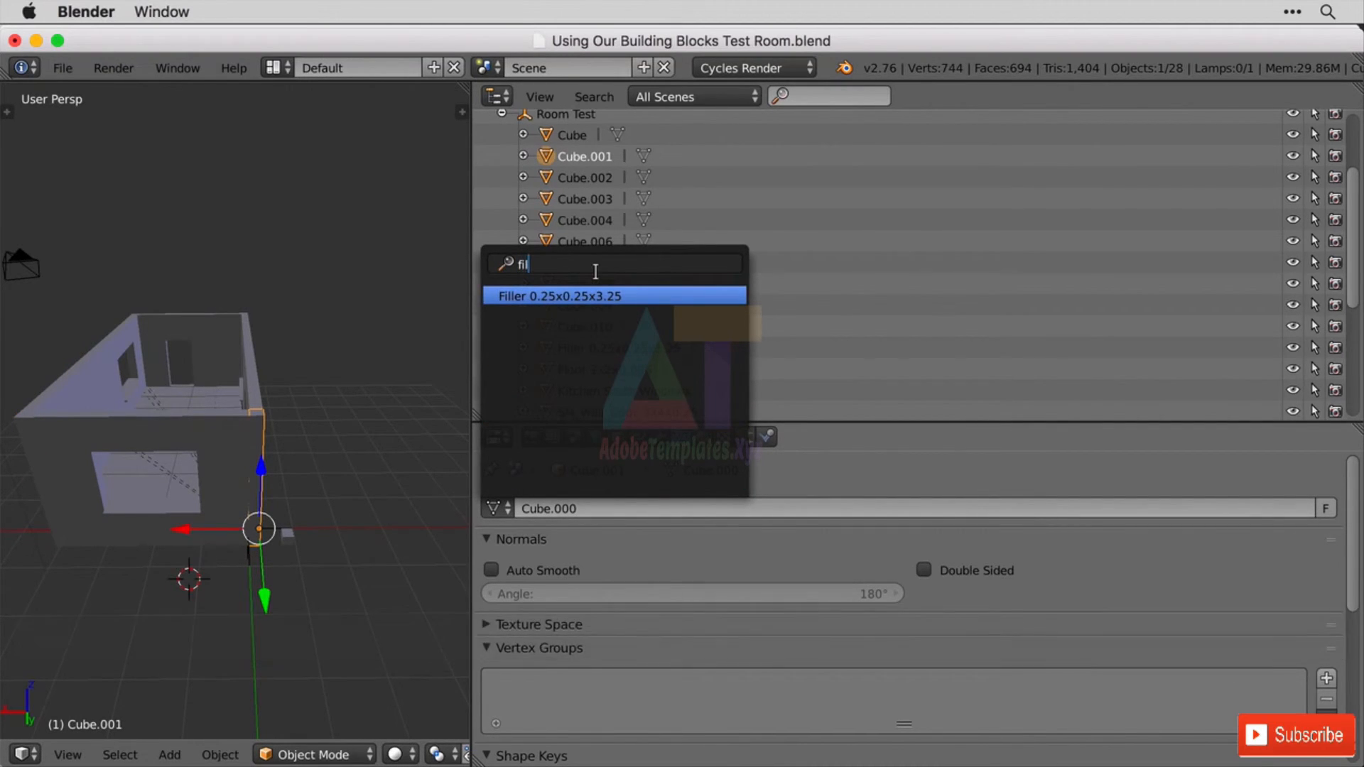
key("Return")
- Delete the small stray object Cube outside the room
middle_click_drag(321, 446, 194, 572)
right_click(166, 567)
right_click(300, 565)
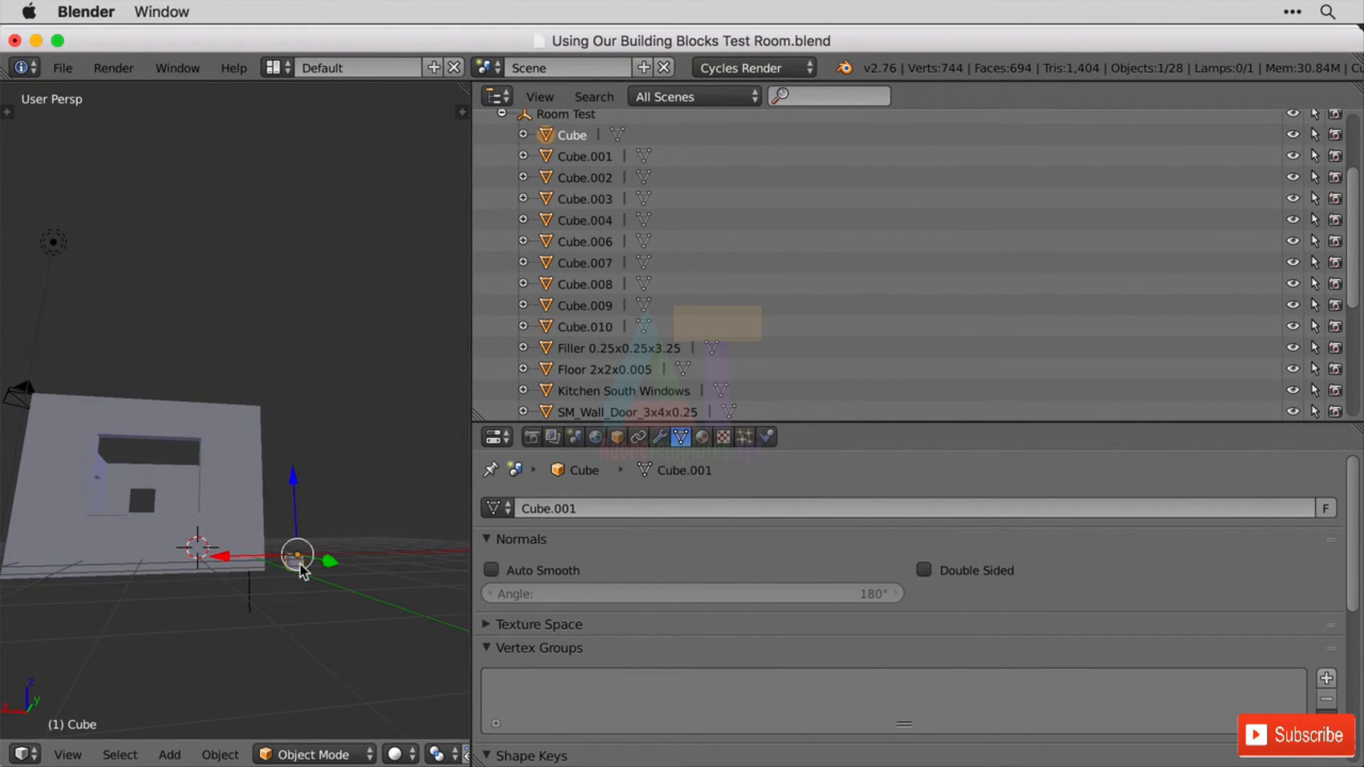
key("x")
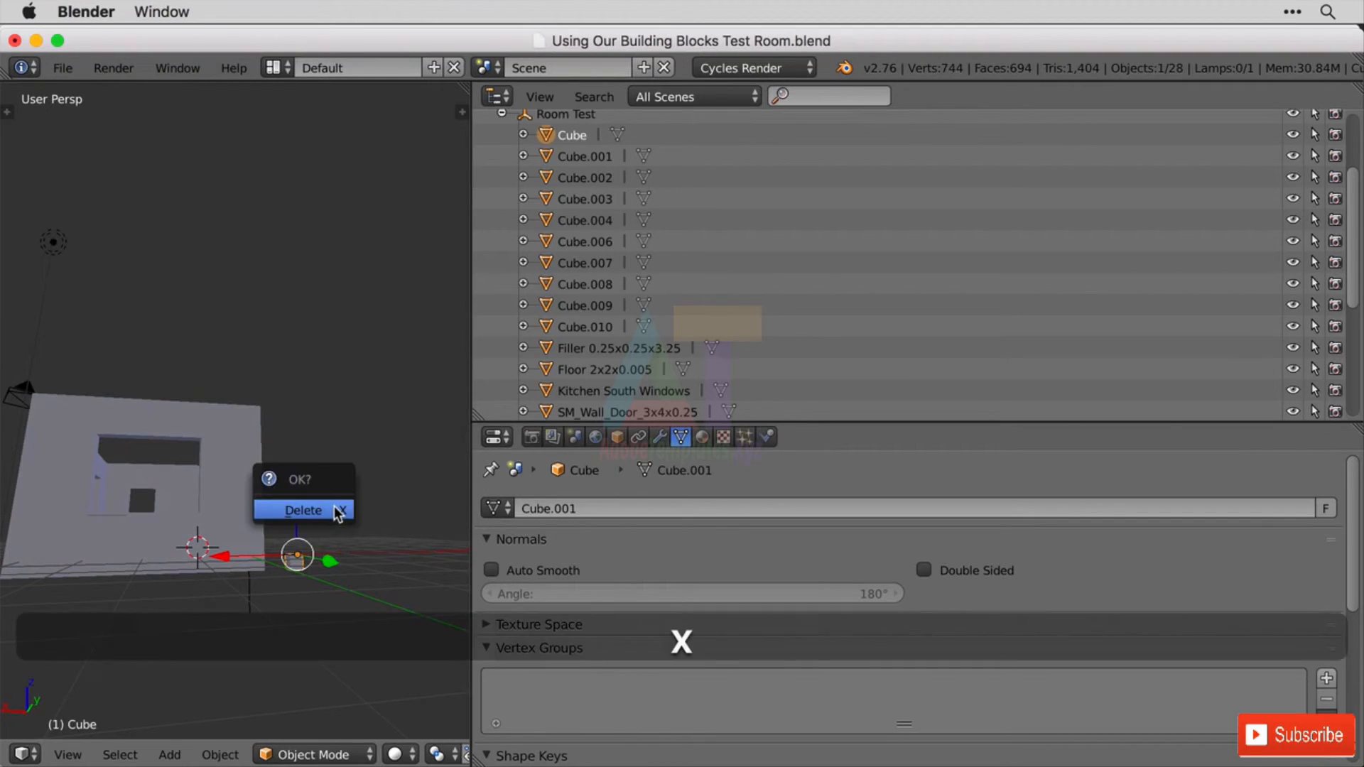
key("Return")
- Rename the long base filler object Cube.002 to Filler 4x0.25x0.25
right_click(149, 566)
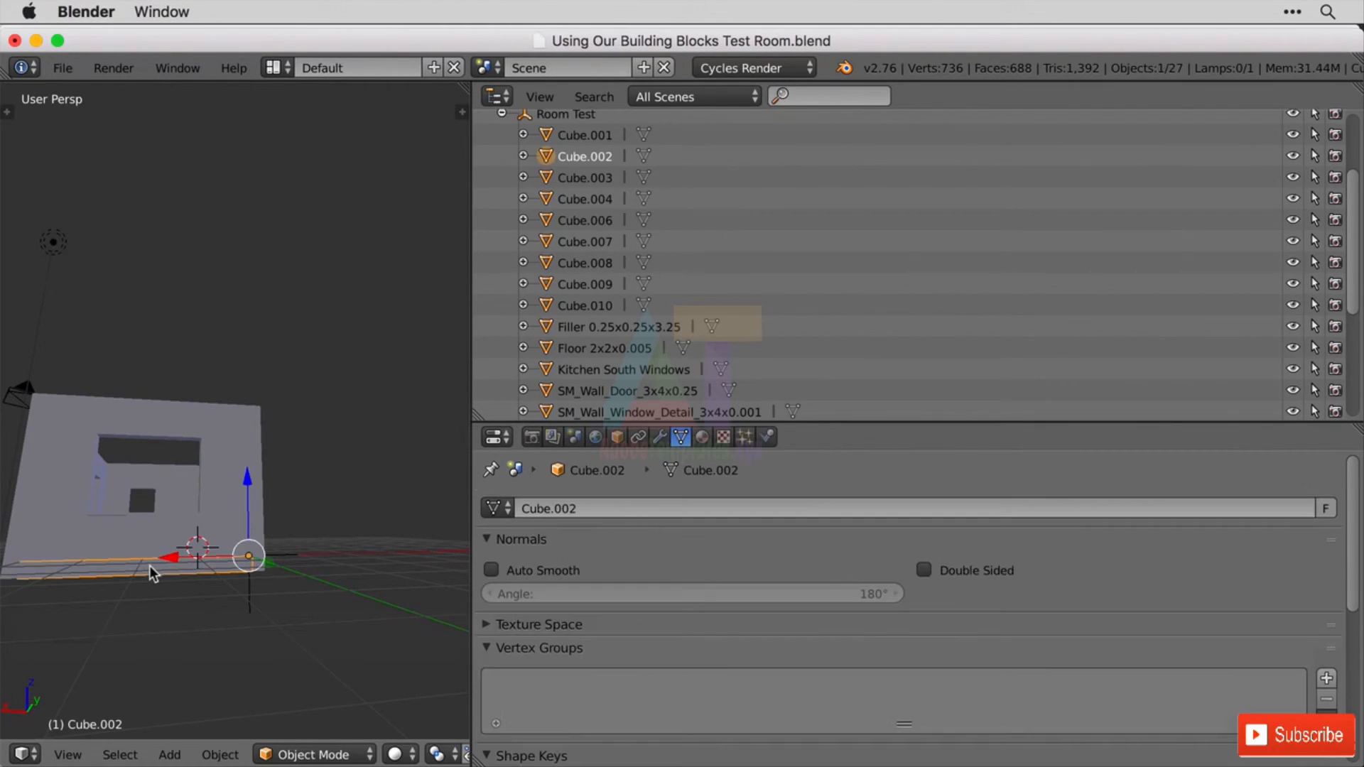
double_click(586, 157)
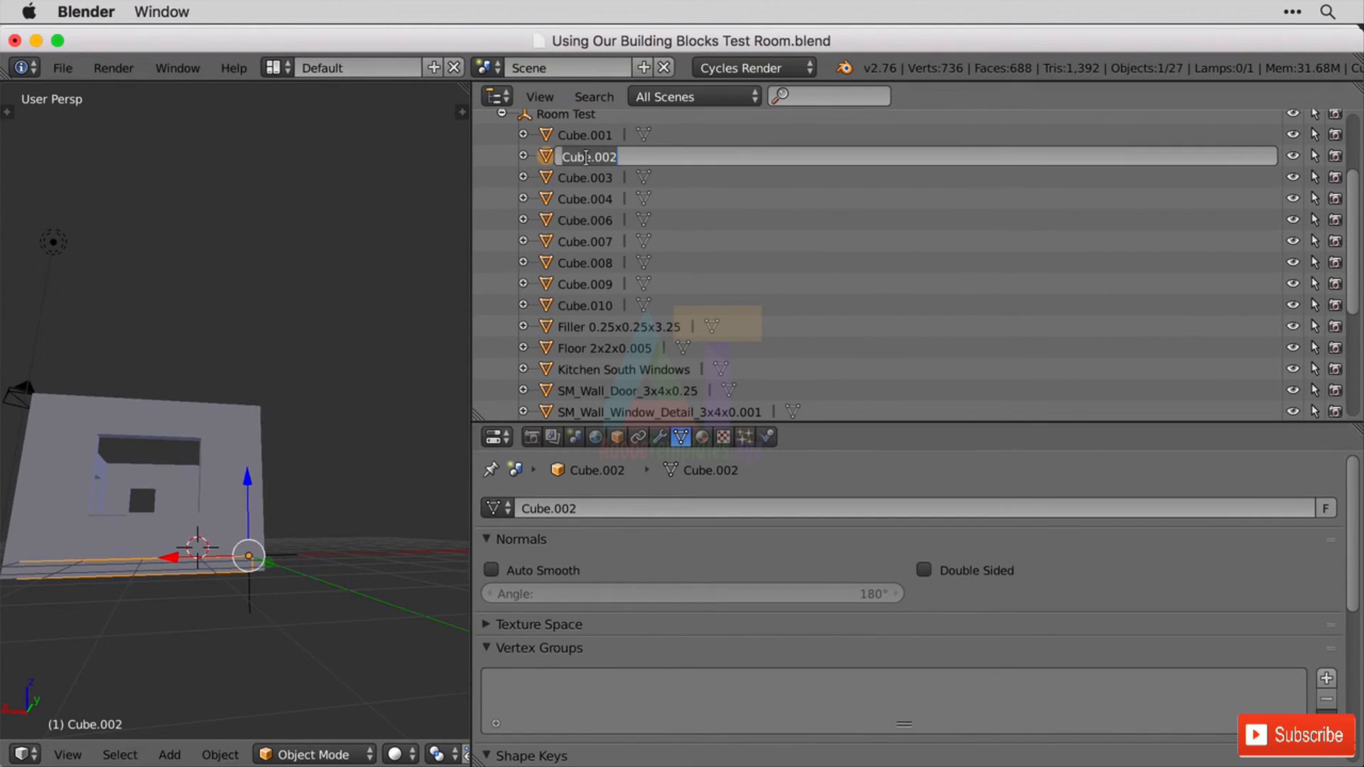
type("Filler 0.25x0.25x3.25")
key("Return")
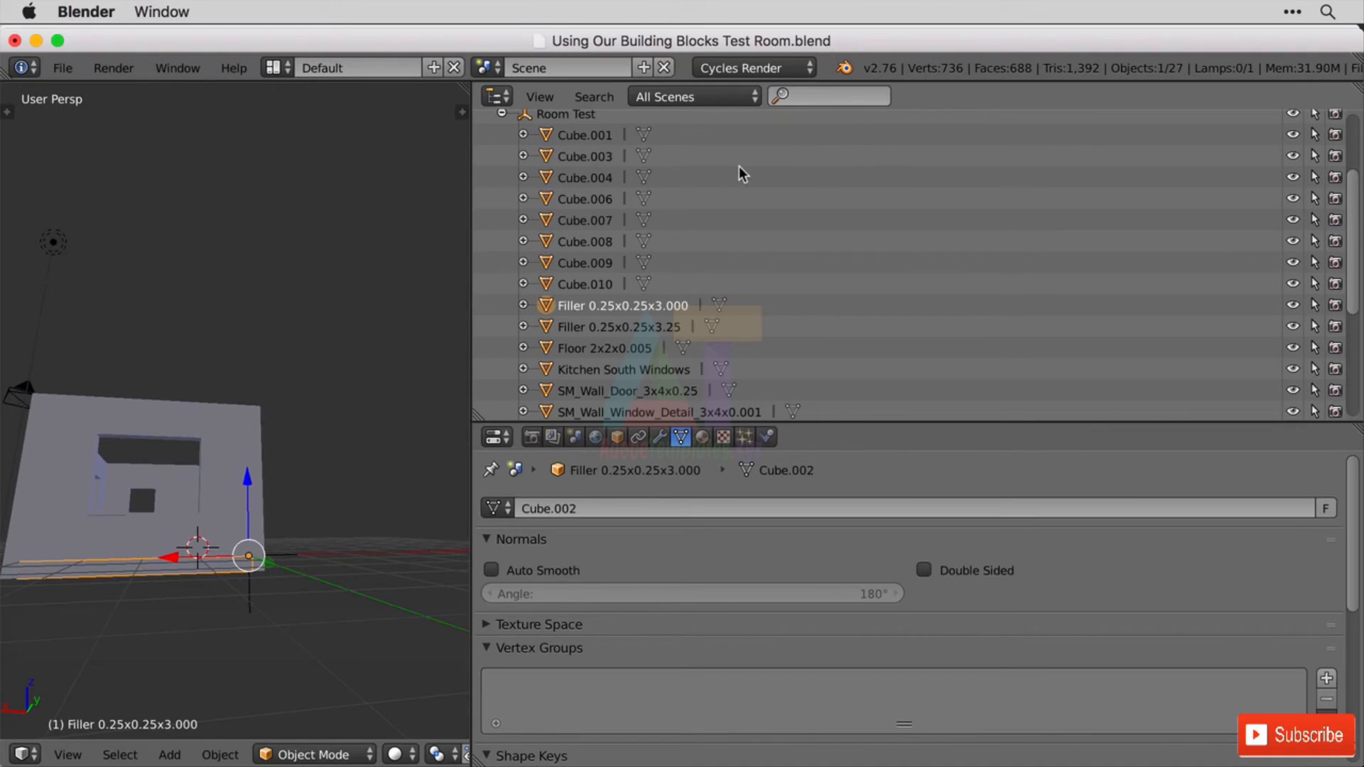
double_click(631, 308)
left_click_drag(593, 306, 639, 305)
type("4x0.25")
key("Return")
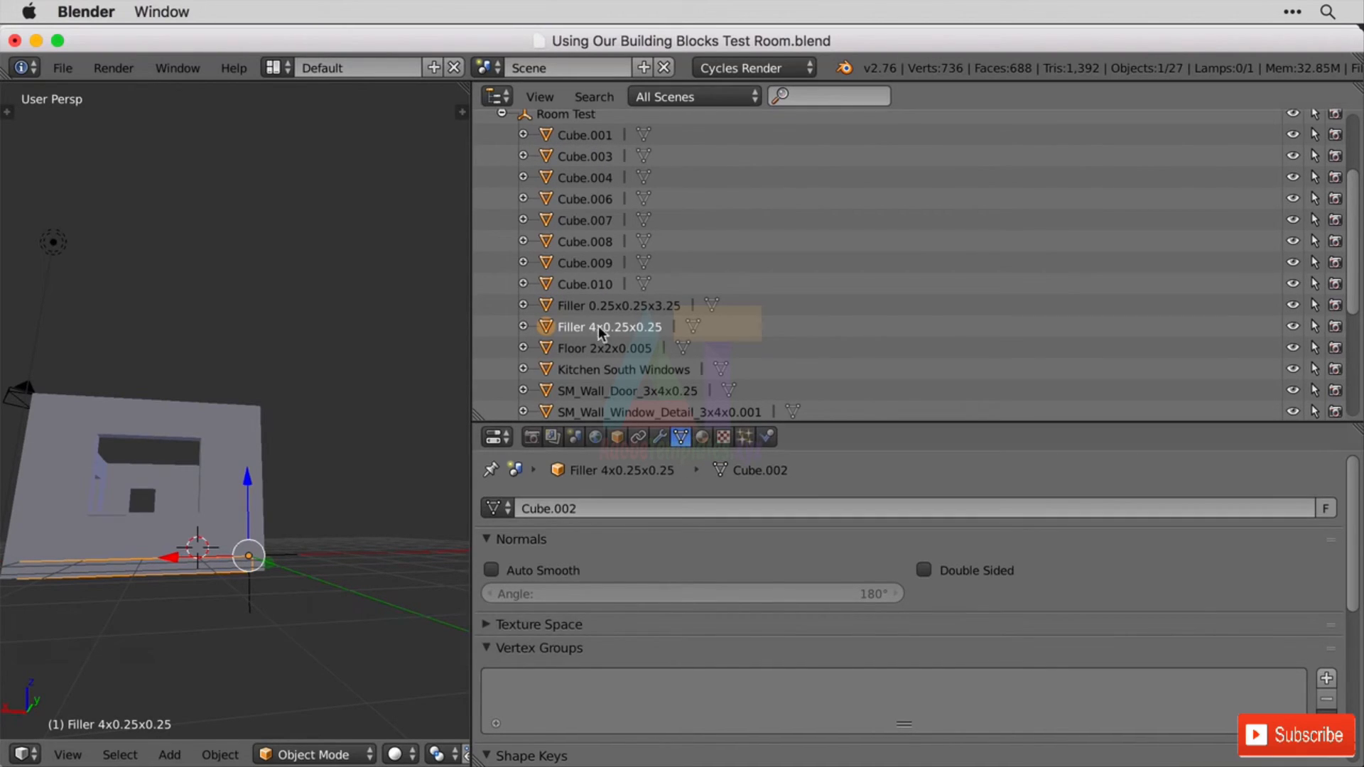
- Name the base filler's mesh datablock Filler 4x0.25x0.25 to match its object
left_click(609, 509)
key("super+c")
key("super+v")
key("Return")
double_click(596, 328)
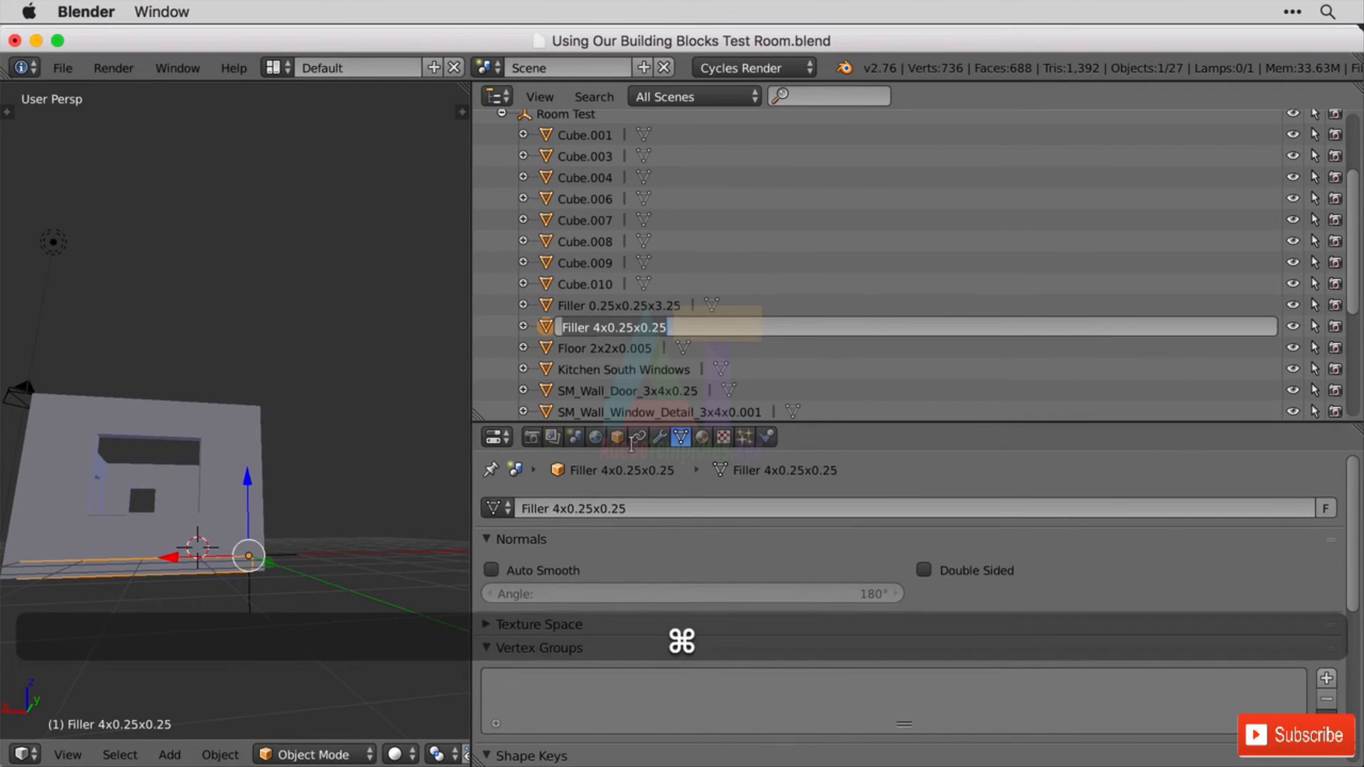
key("super+c")
key("Return")
- Assign the mesh Filler 4x0.25x0.25 to the base piece Cube.008
middle_click_drag(398, 562, 248, 569)
right_click(247, 588)
left_click(497, 509)
scroll(620, 462, "down", 2)
left_click(620, 461)
- Assign the mesh Filler 4x0.25x0.25 to the base piece Cube.007
right_click(444, 571)
left_click(568, 509)
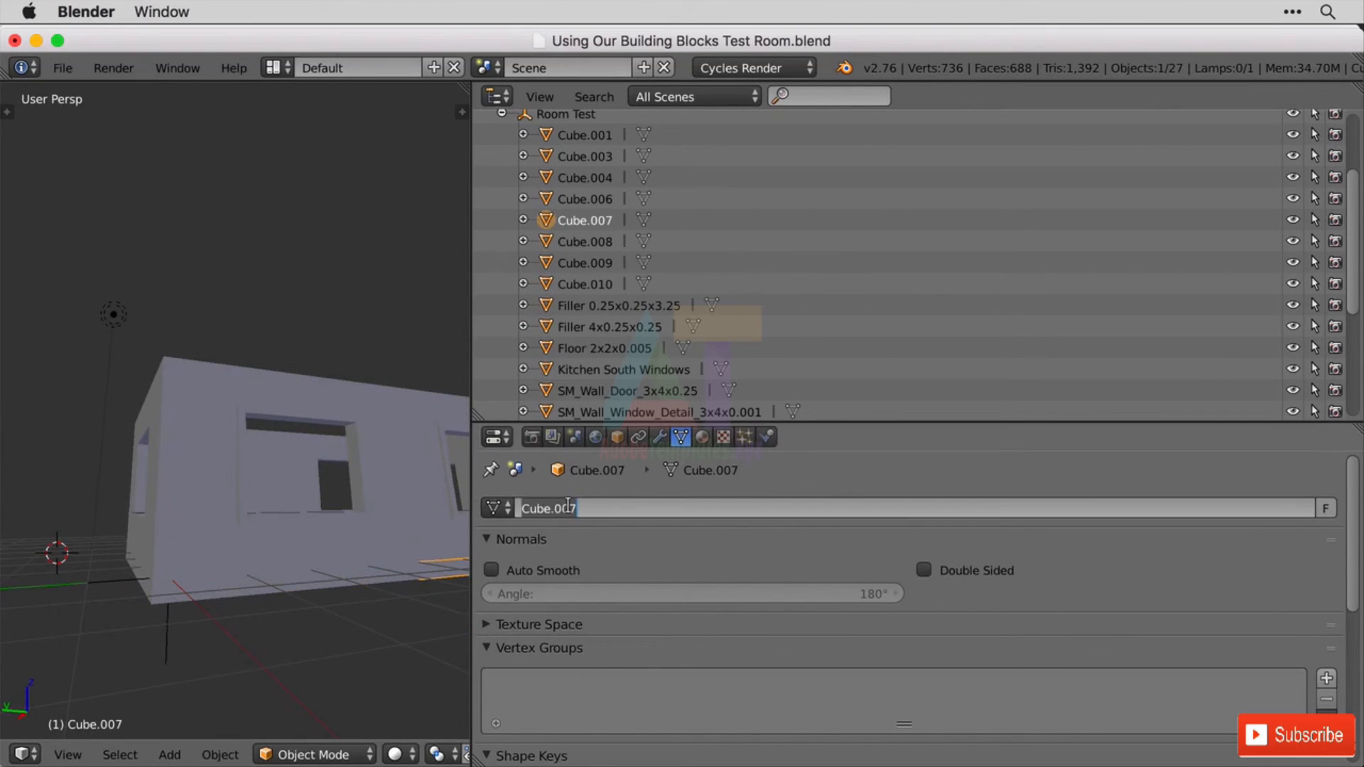
type("4")
left_click(503, 509)
type("4")
left_click(551, 336)
- Assign the mesh Filler 4x0.25x0.25 to the base piece Cube.010
middle_click_drag(308, 557, 237, 557)
right_click(236, 559)
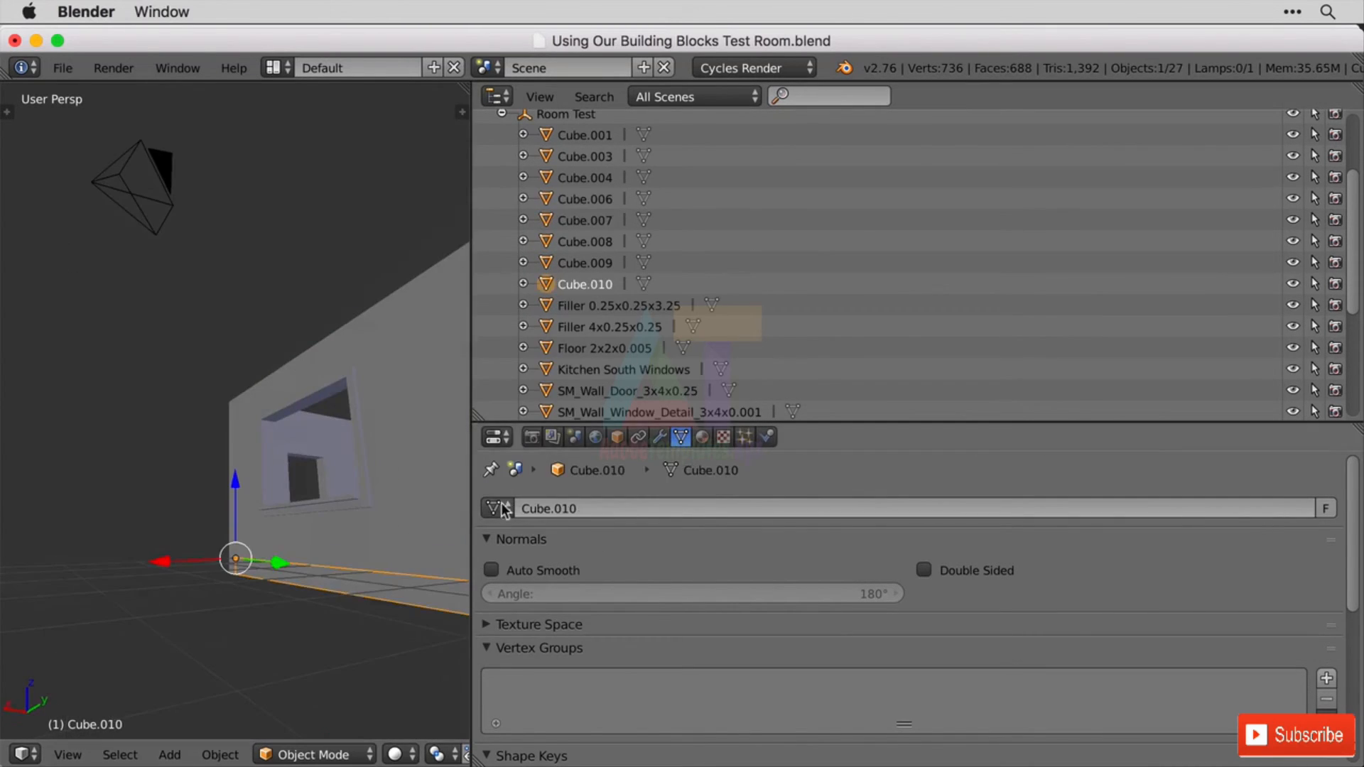
left_click(498, 509)
type("4")
left_click(550, 336)
- Assign the mesh Filler 4x0.25x0.25 to the base piece Cube.009
scroll(278, 569, "down", 8)
right_click(324, 421)
right_click(284, 442)
left_click(497, 509)
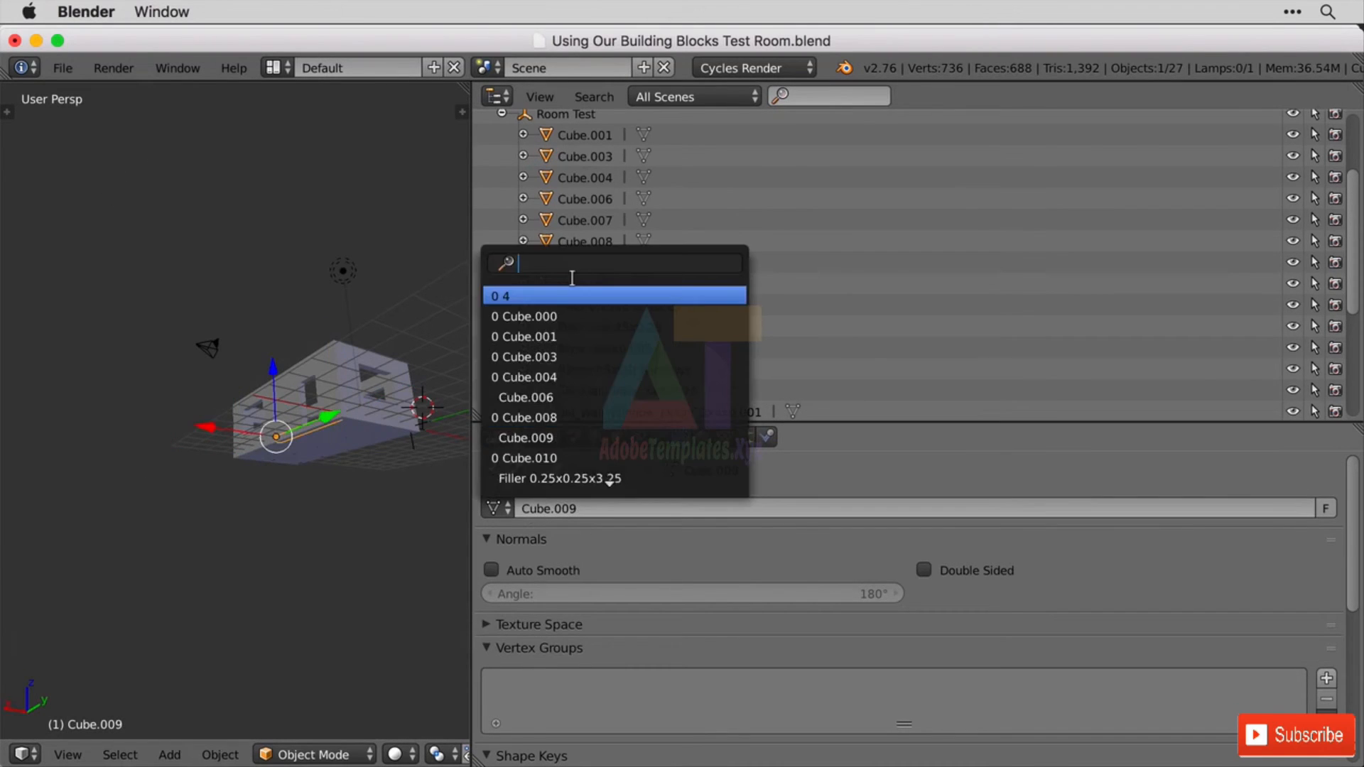
type("4")
left_click(551, 336)
- Assign the mesh Filler 4x0.25x0.25 to the base piece Cube.006
middle_click_drag(370, 434, 235, 447)
right_click(232, 456)
left_click(497, 509)
scroll(611, 417, "down", 3)
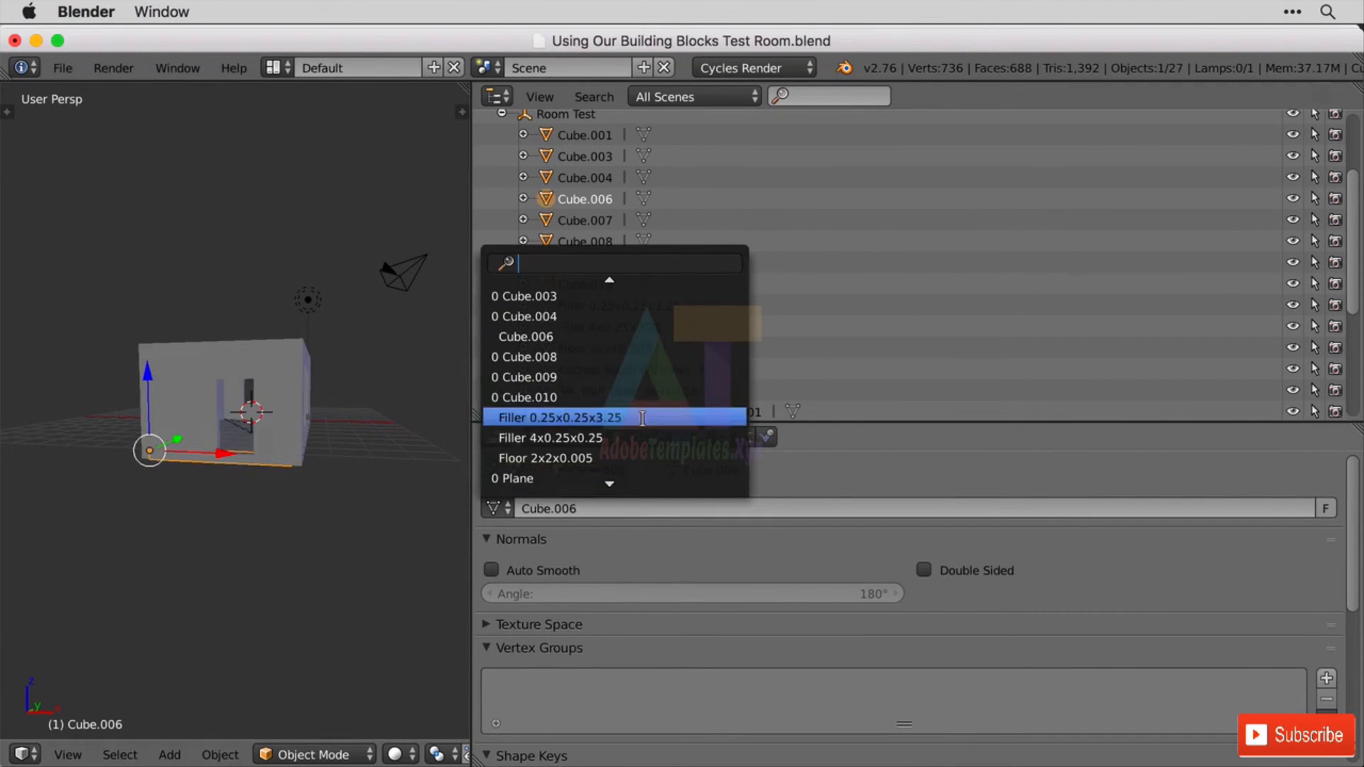
left_click(611, 437)
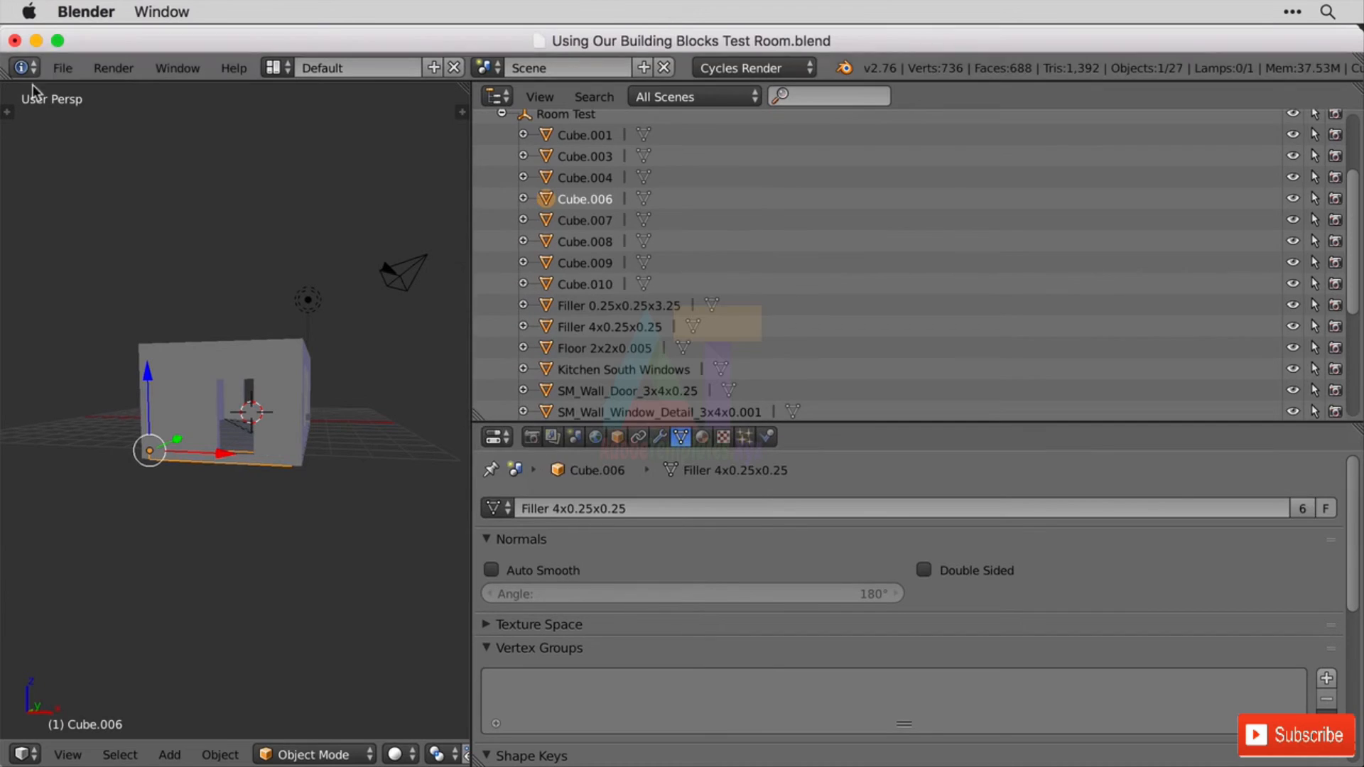
- Save the test room file and revert to the saved version to purge its unused mesh datablocks
left_click(62, 68)
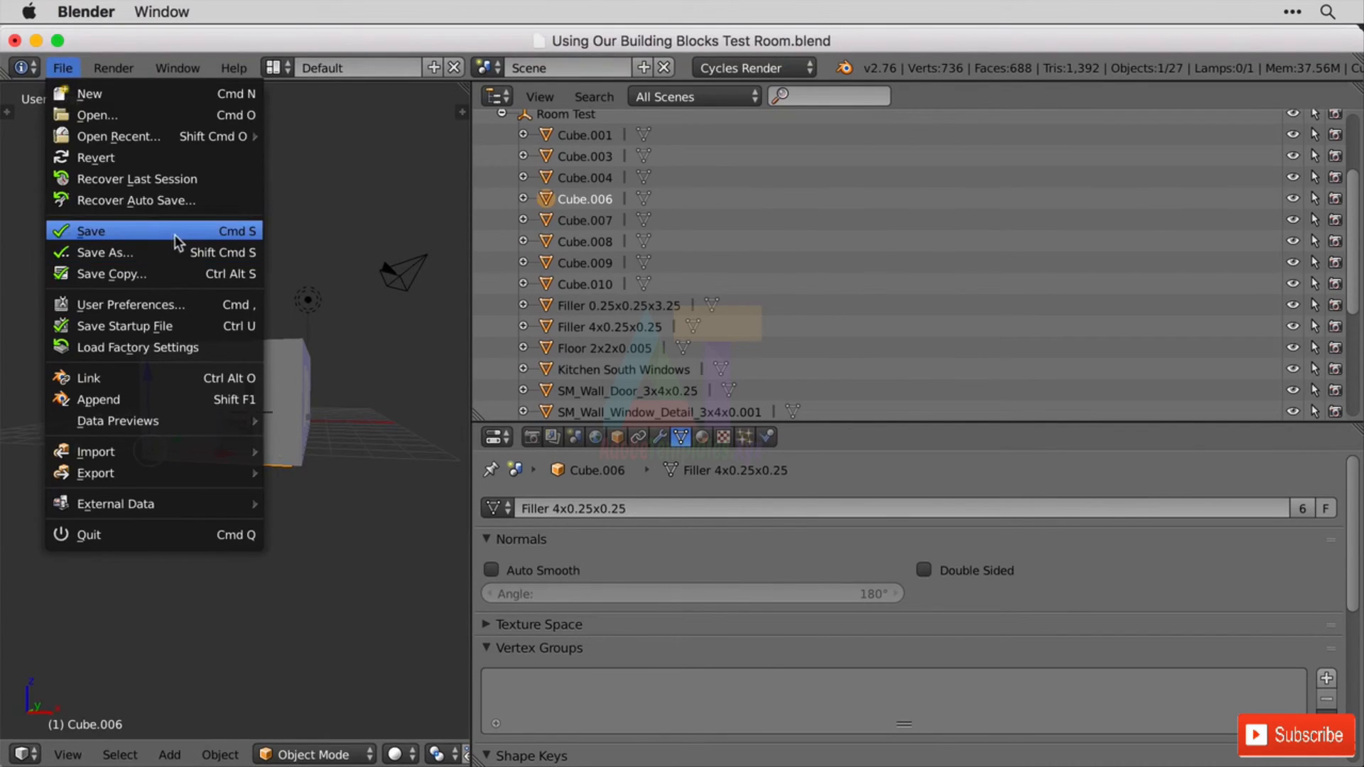
left_click(176, 233)
left_click(63, 68)
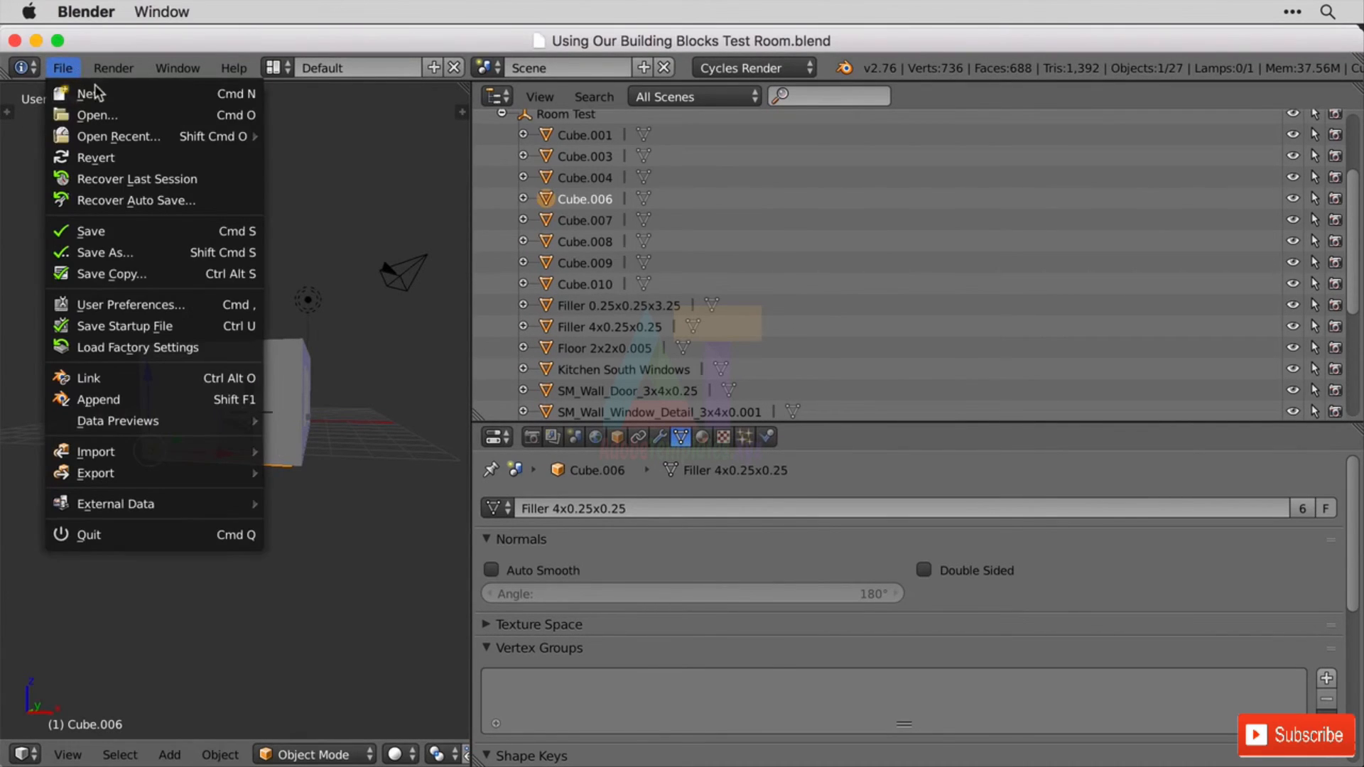
left_click(151, 157)
left_click(151, 158)
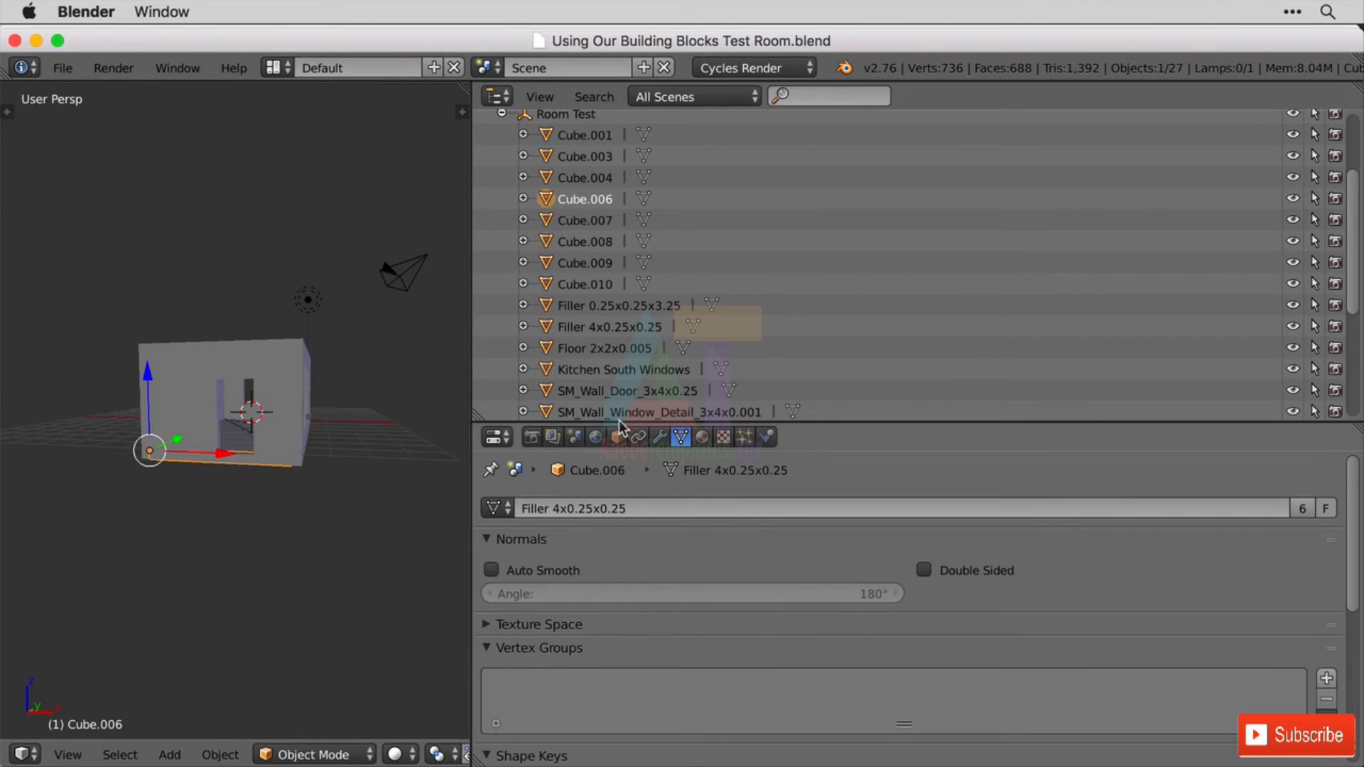
- Check which meshes remain available for Cube.006 and expand Meshes in the Outliner's Datablocks display mode
middle_click_drag(355, 295, 370, 341)
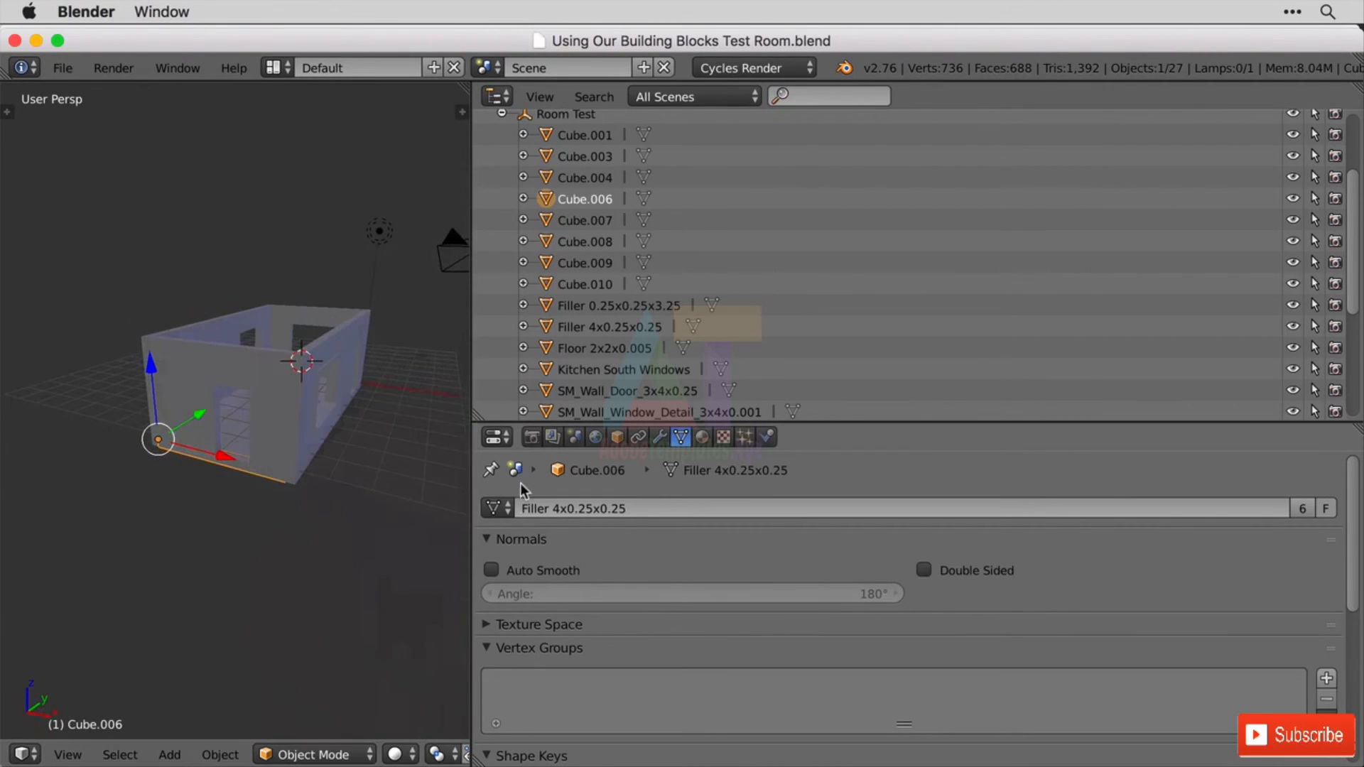
left_click(494, 508)
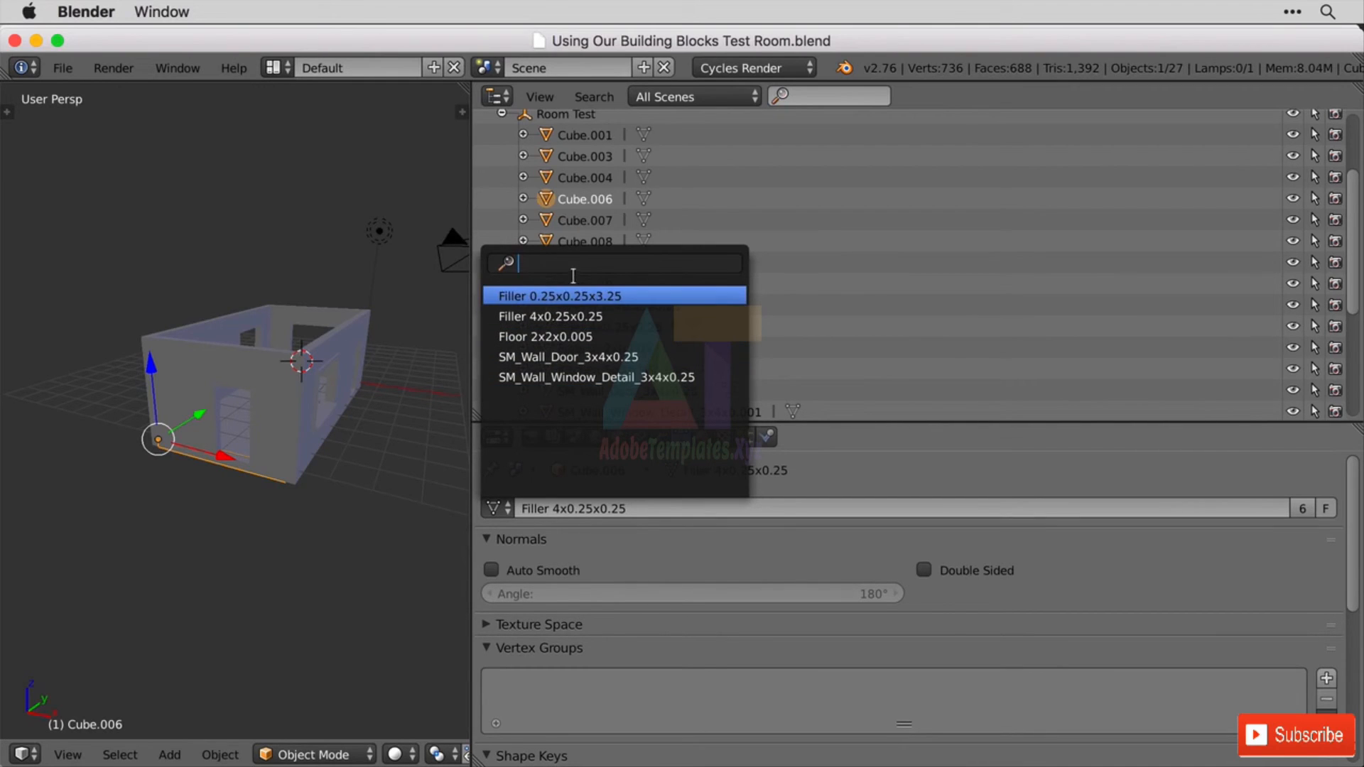
left_click(698, 96)
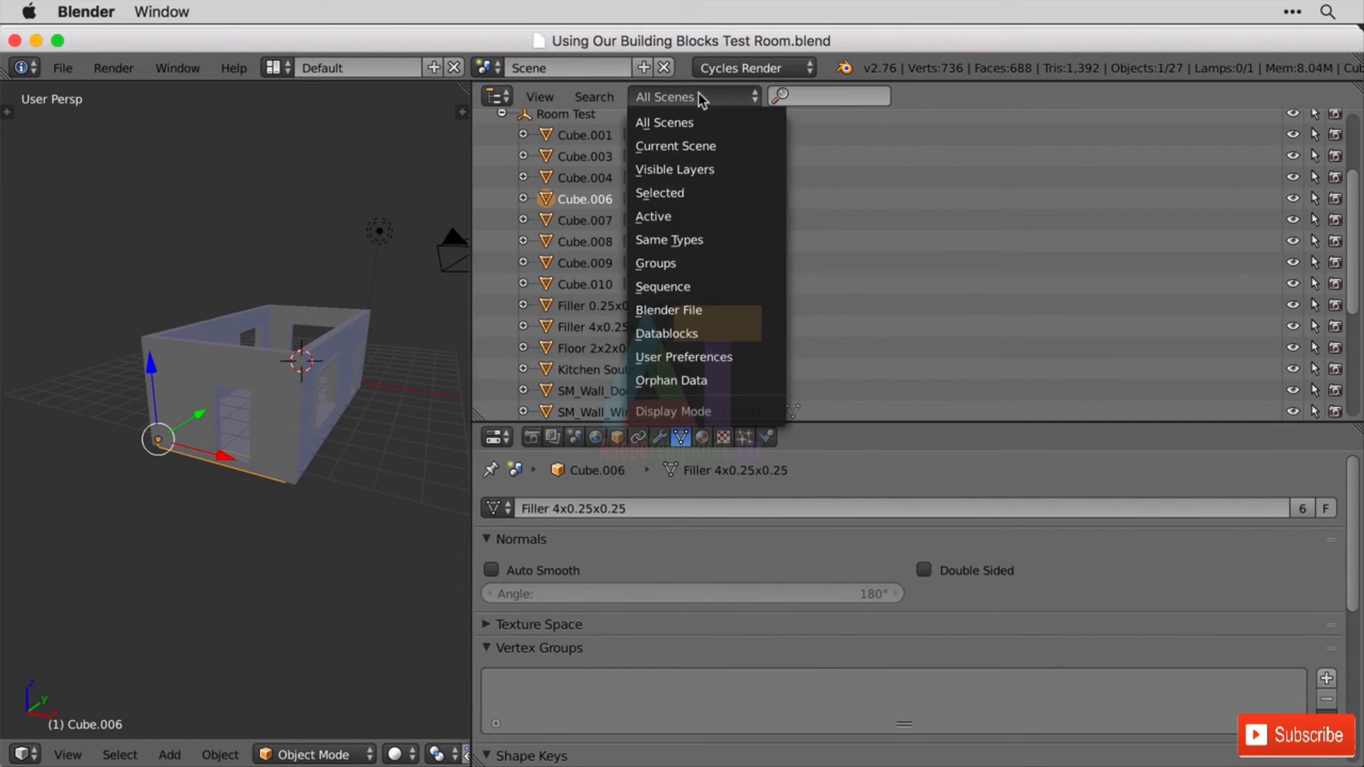
left_click(715, 334)
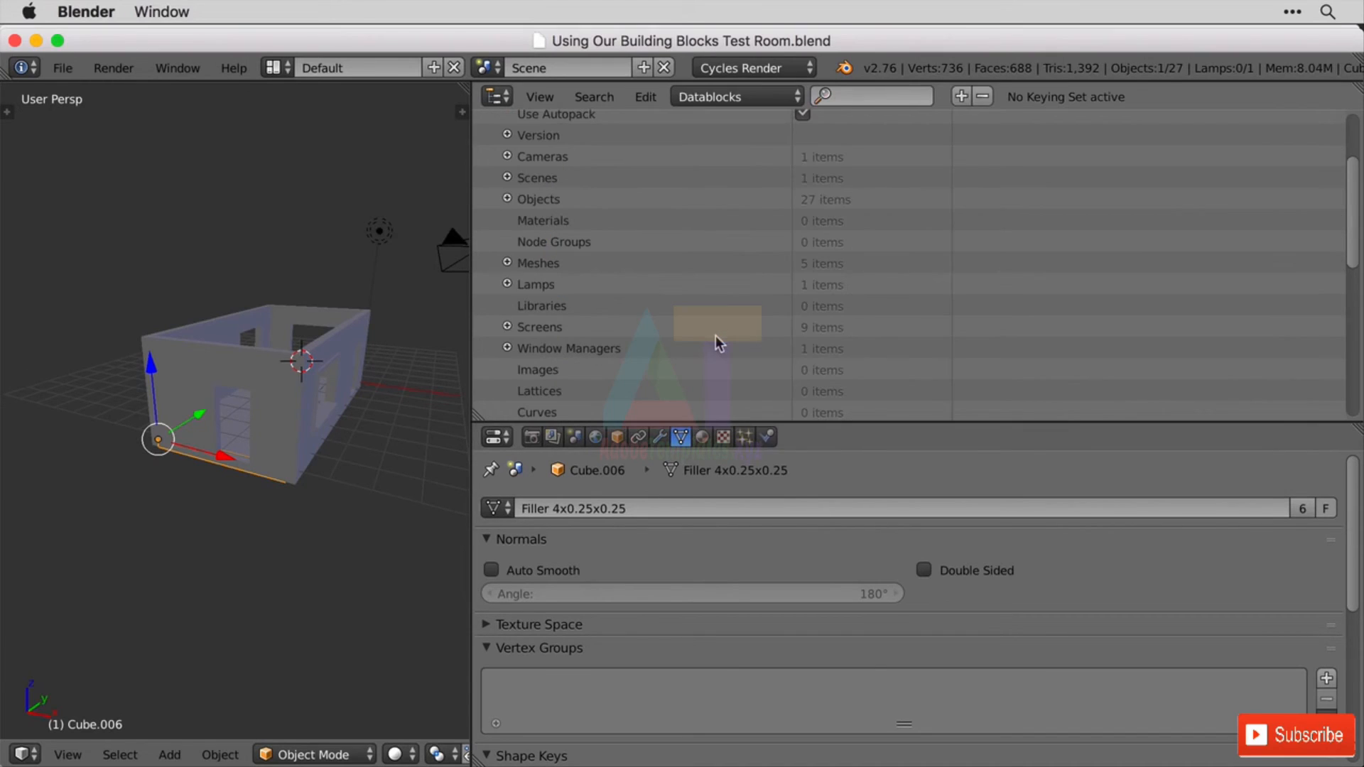
left_click(507, 262)
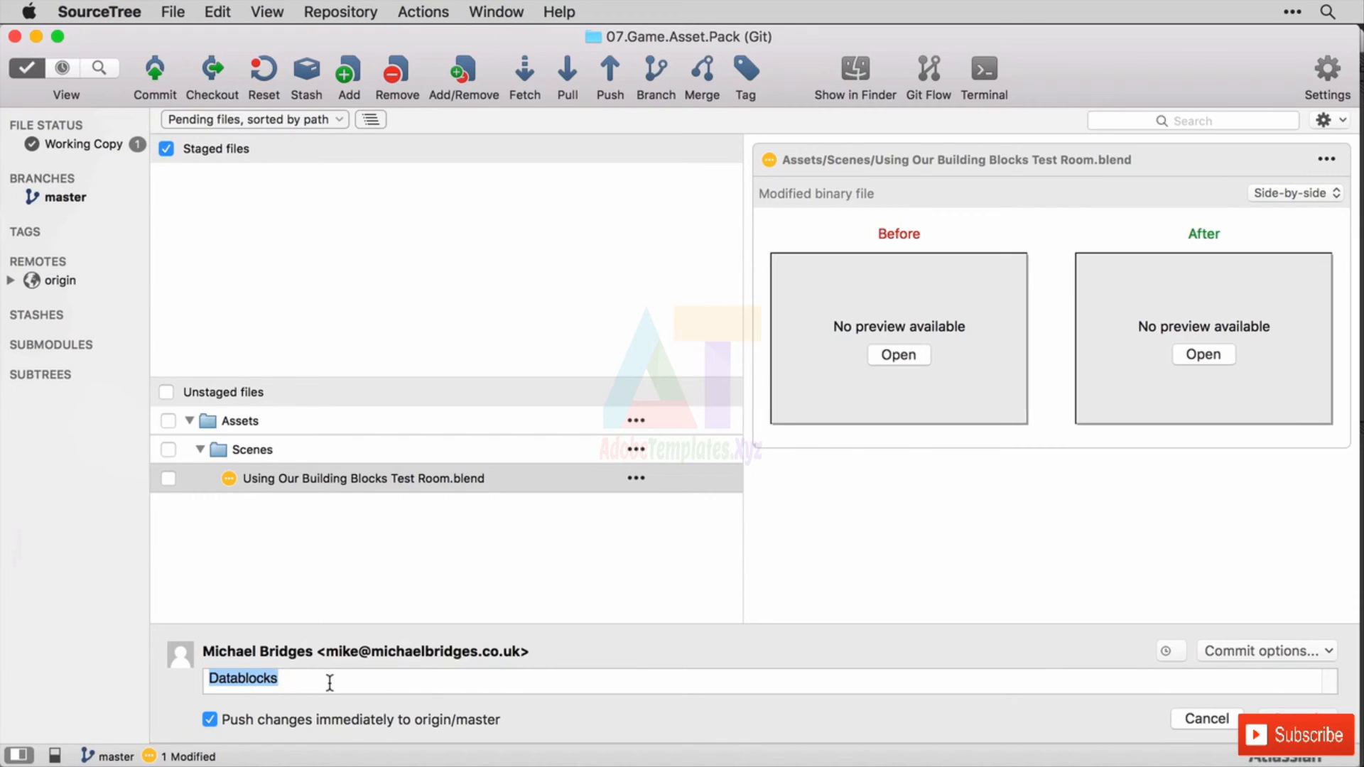
- In SourceTree, complete the commit message as "Removing Redundant Mesh Datablocks", stage all unstaged files and commit them
left_click(330, 683)
left_click(213, 678)
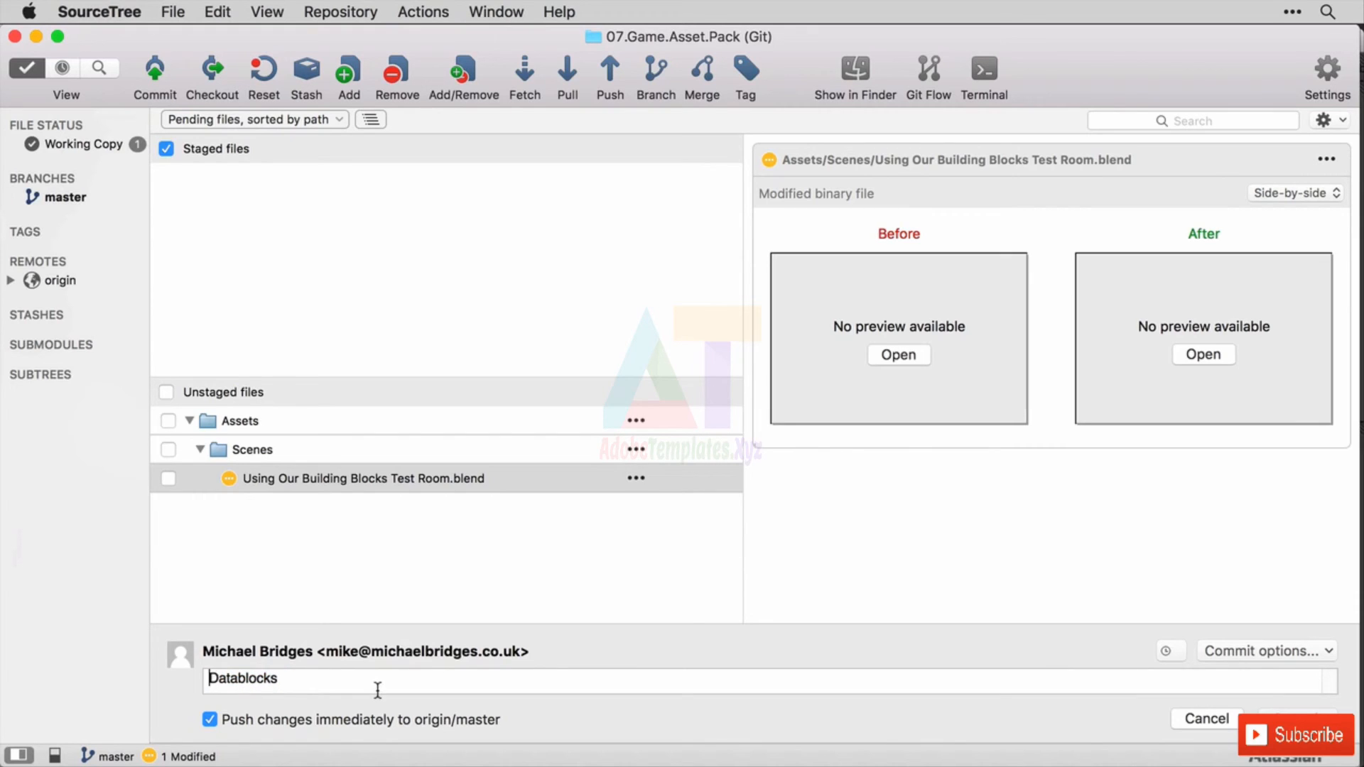
type("Remove")
key("BackSpace")
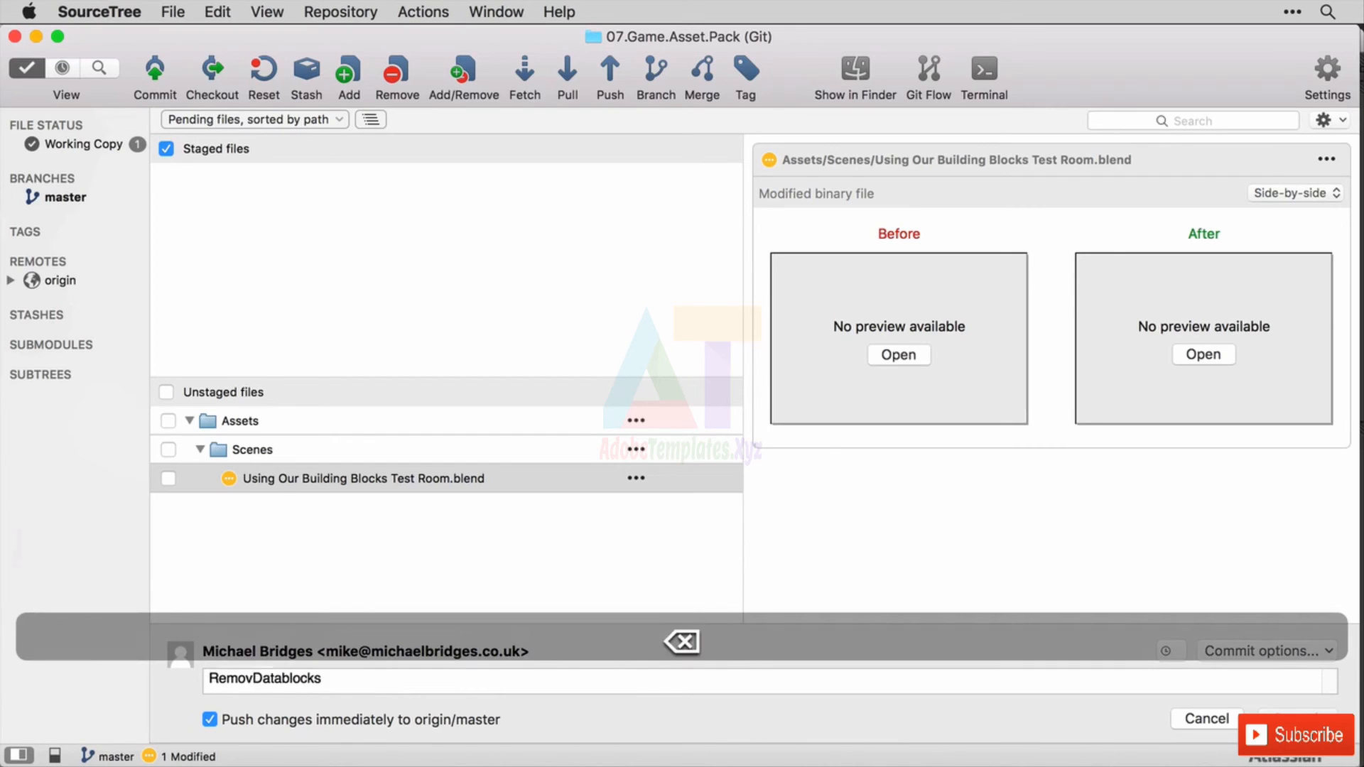
type("ing Re")
type("dundan")
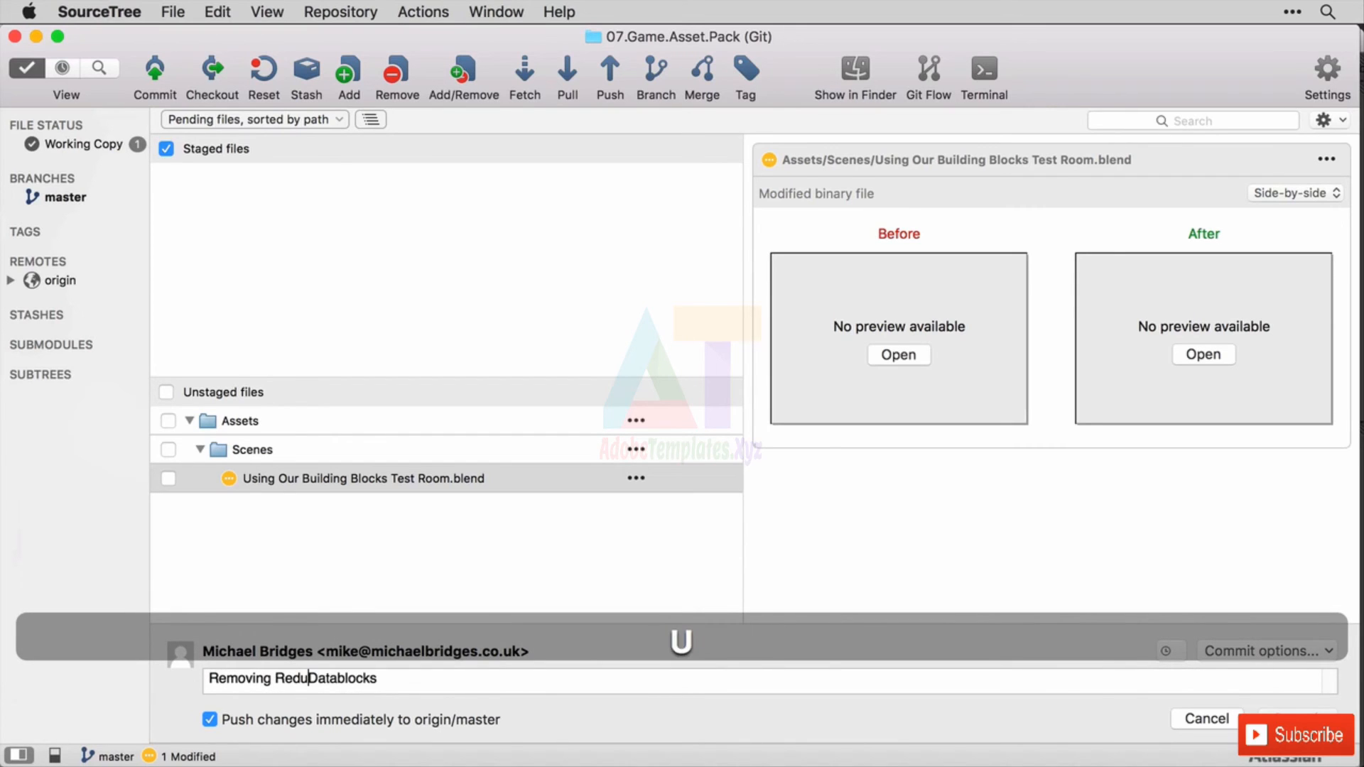
type("t M")
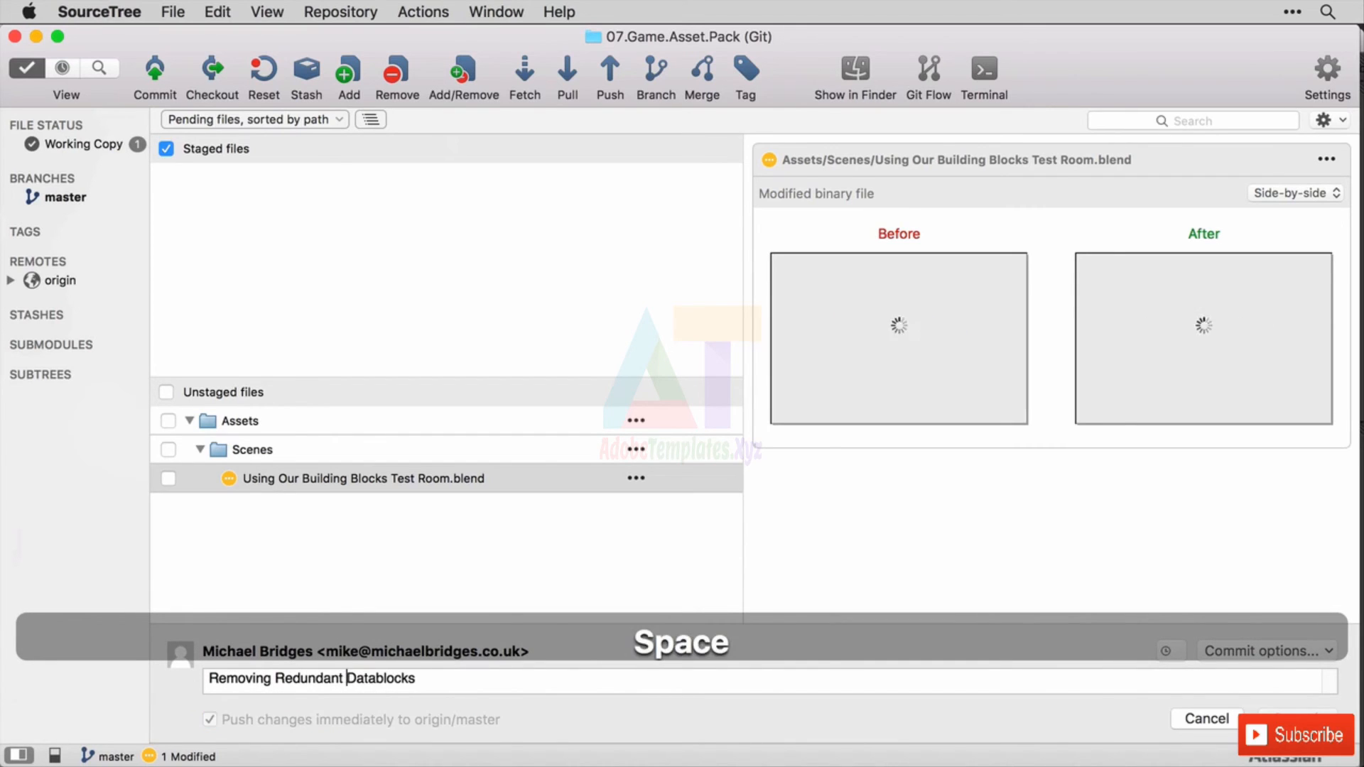
type("esh")
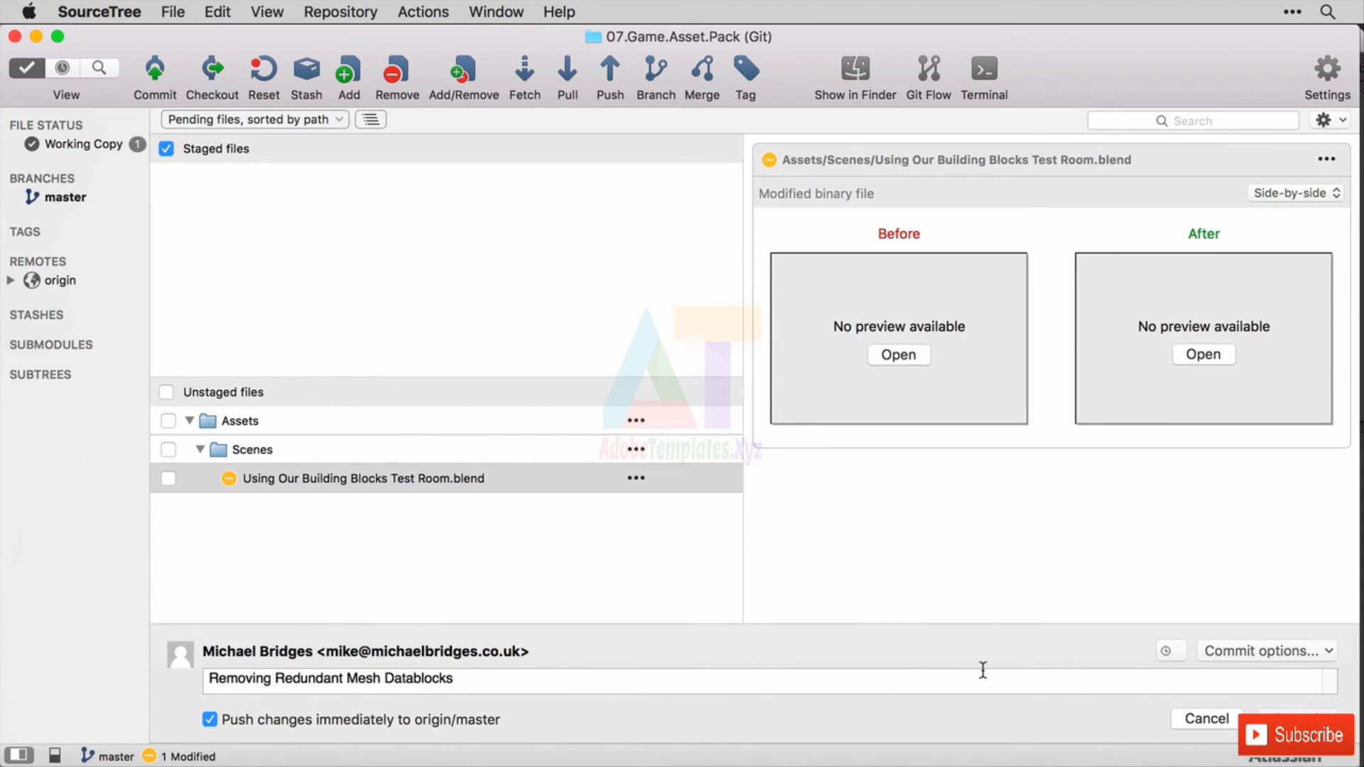
left_click(166, 392)
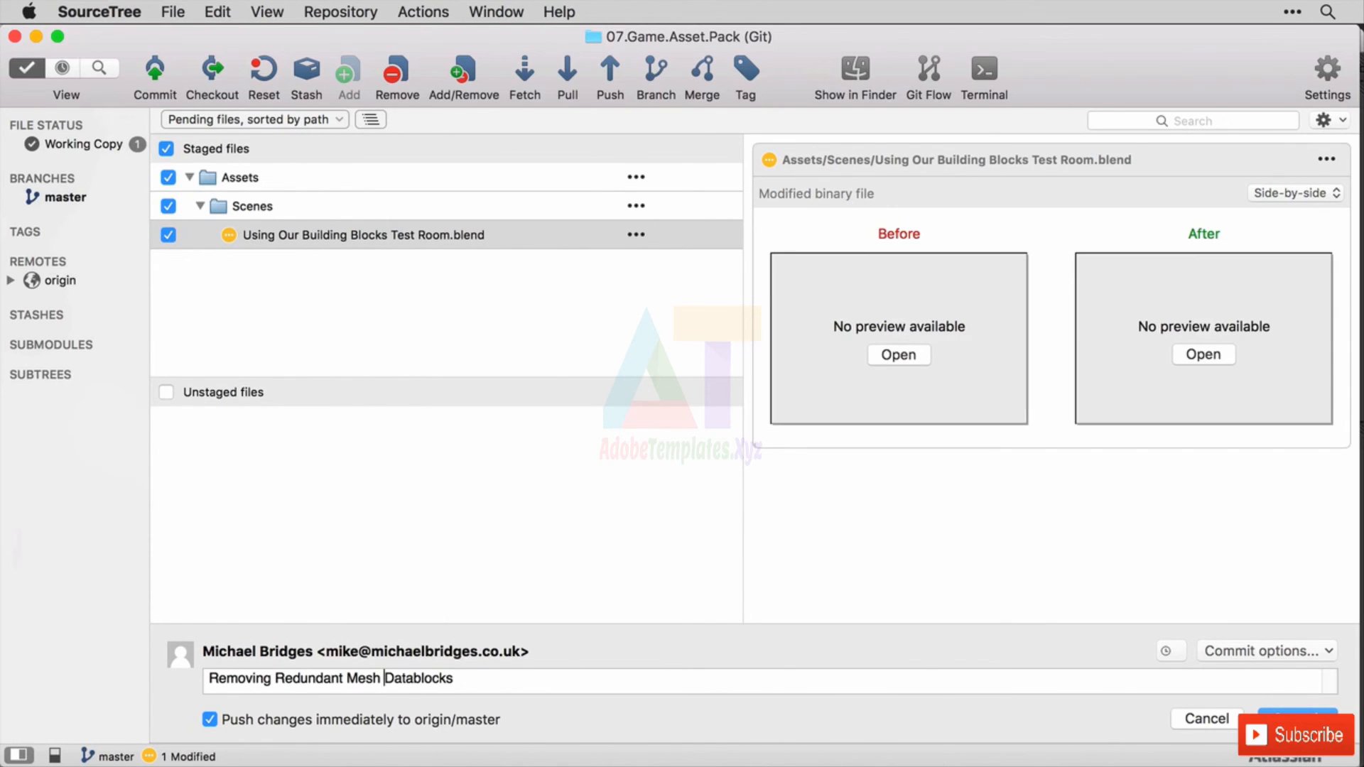
left_click(1298, 719)
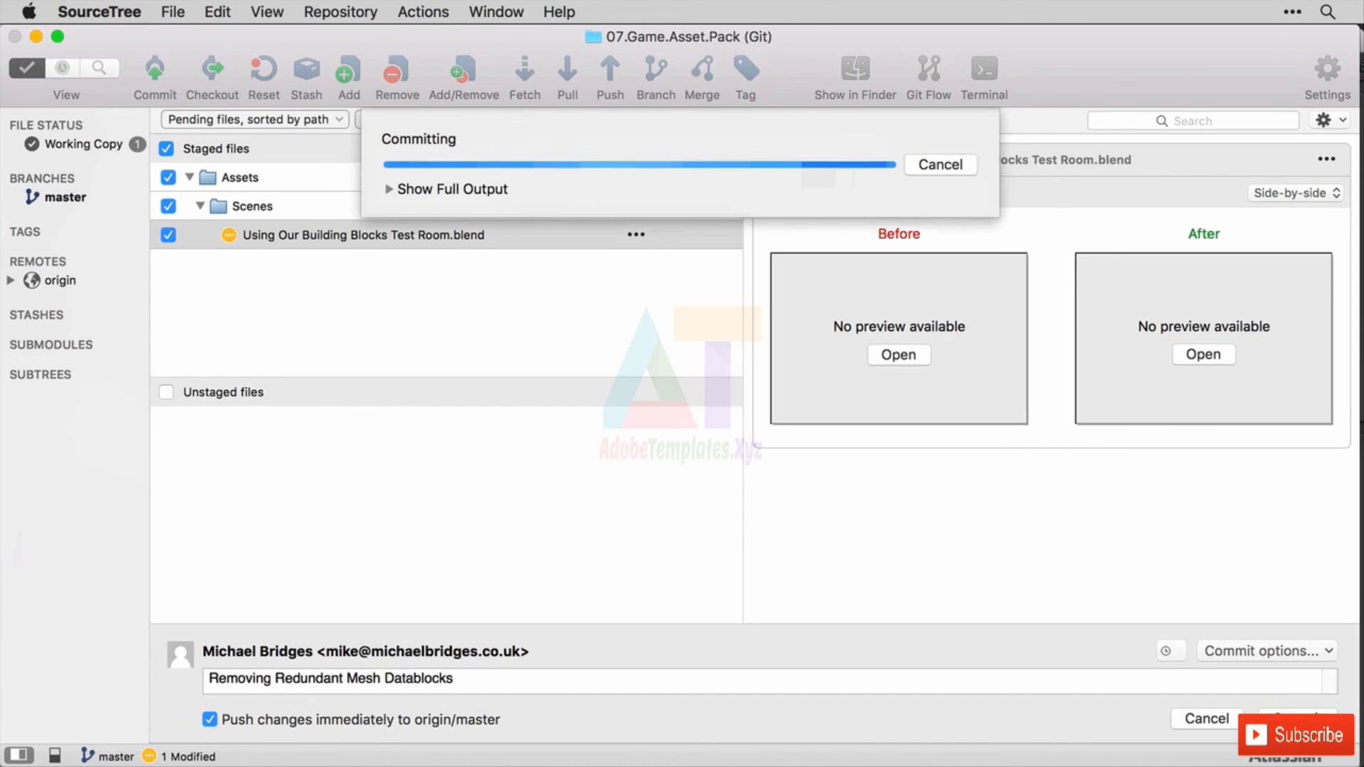